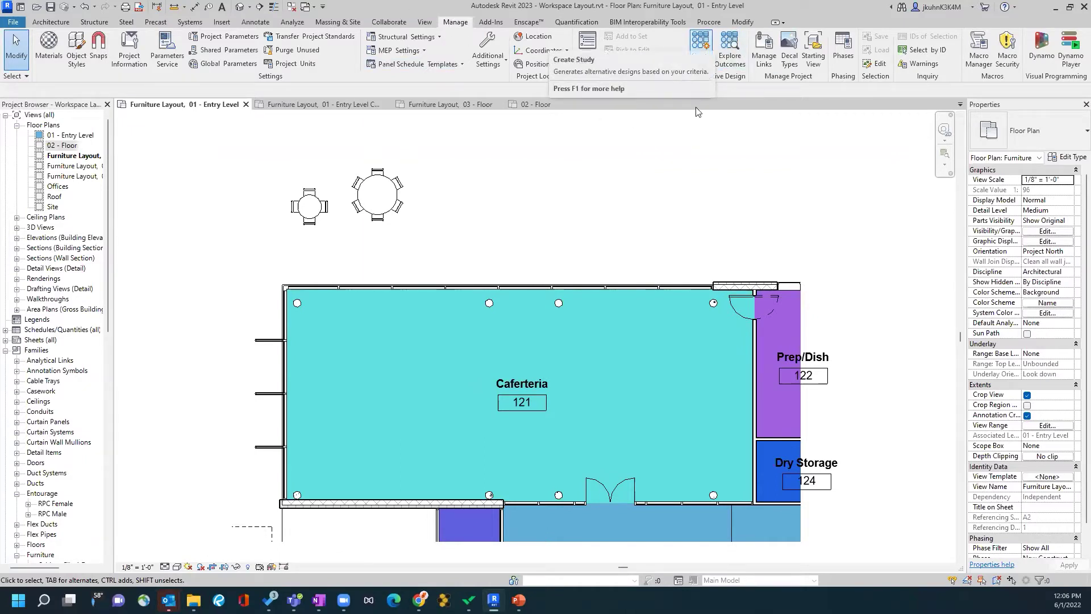
Start a Generative Design study, enlarge the Create Study window, and list its study folders.
left_click(701, 37)
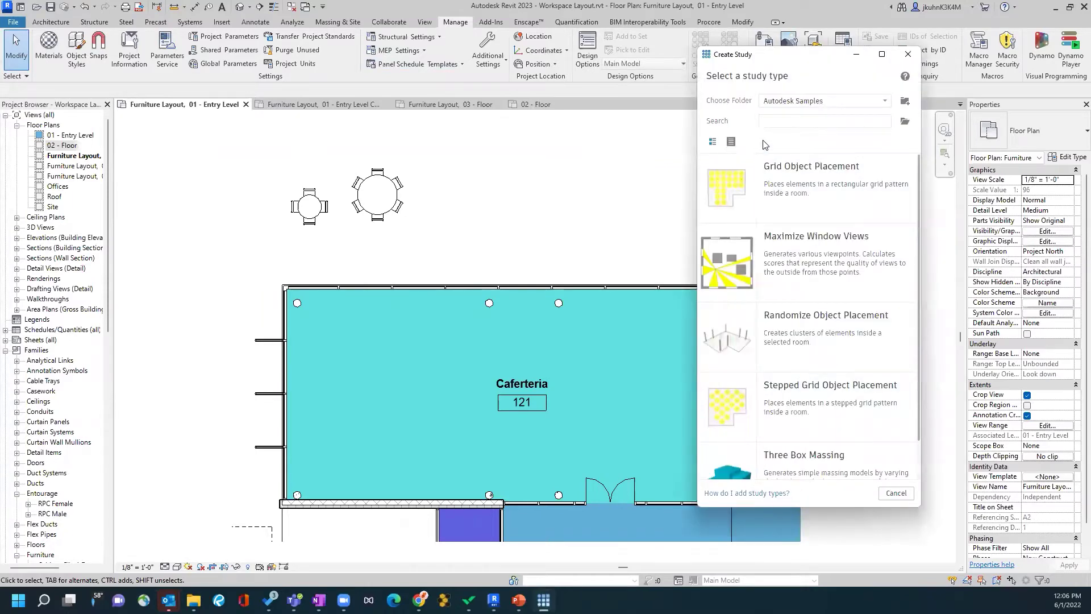
left_click_drag(755, 50, 755, 8)
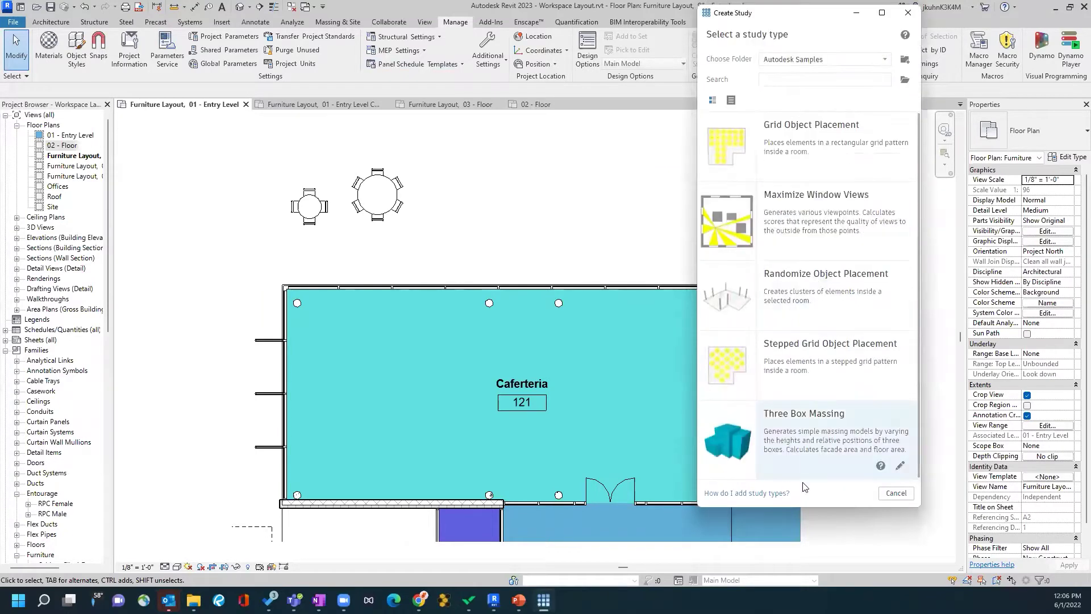
left_click_drag(796, 507, 796, 554)
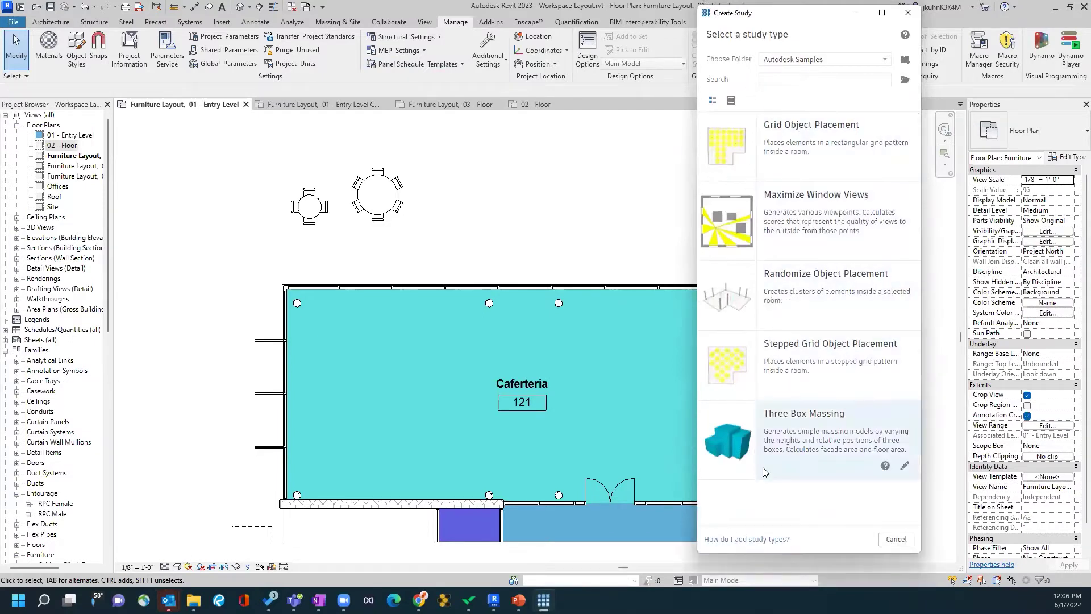
left_click(816, 59)
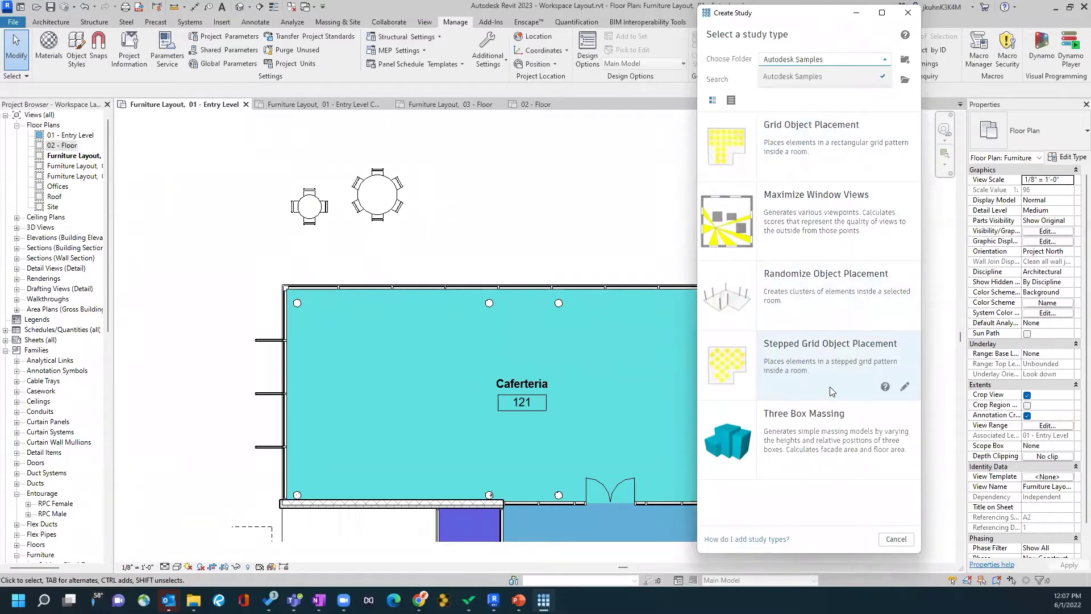
Choose the Grid Object Placement study type, edit its study name, and show the Method options.
left_click(792, 130)
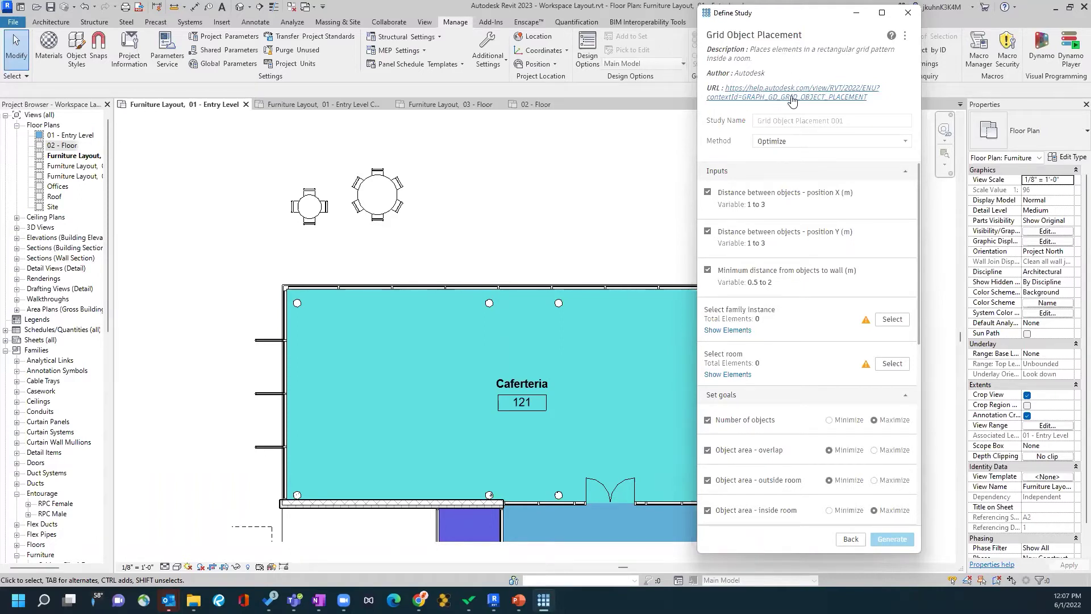
left_click(775, 119)
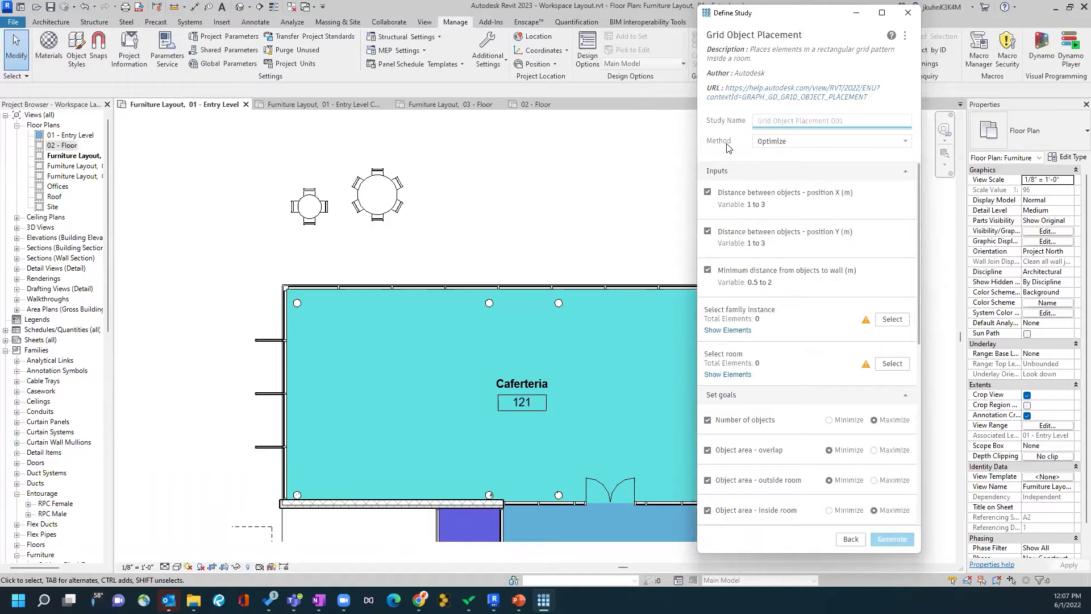
left_click(762, 121)
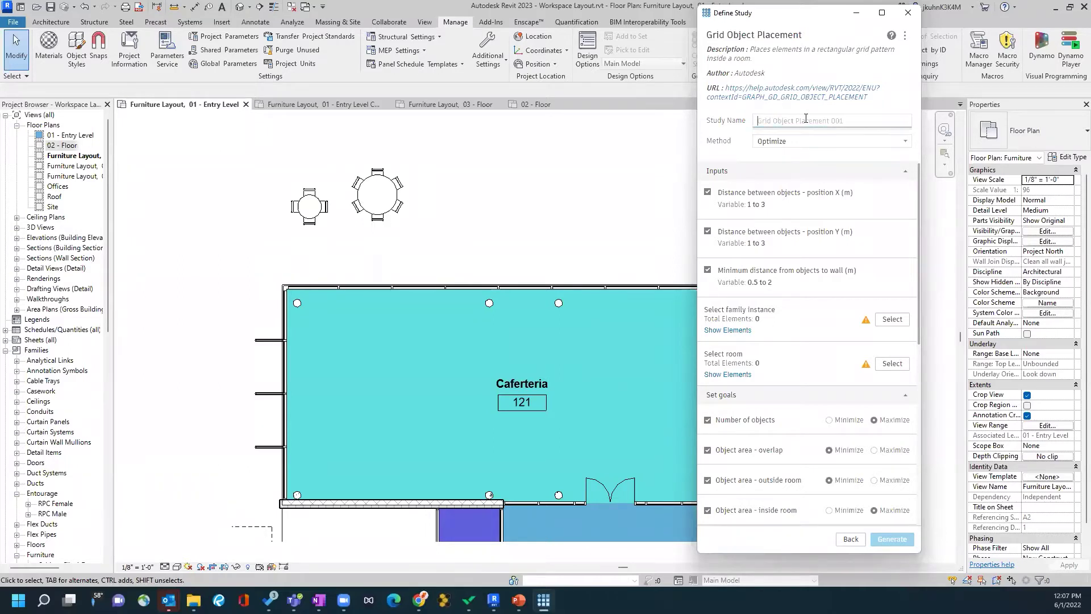
left_click(856, 117)
left_click(796, 143)
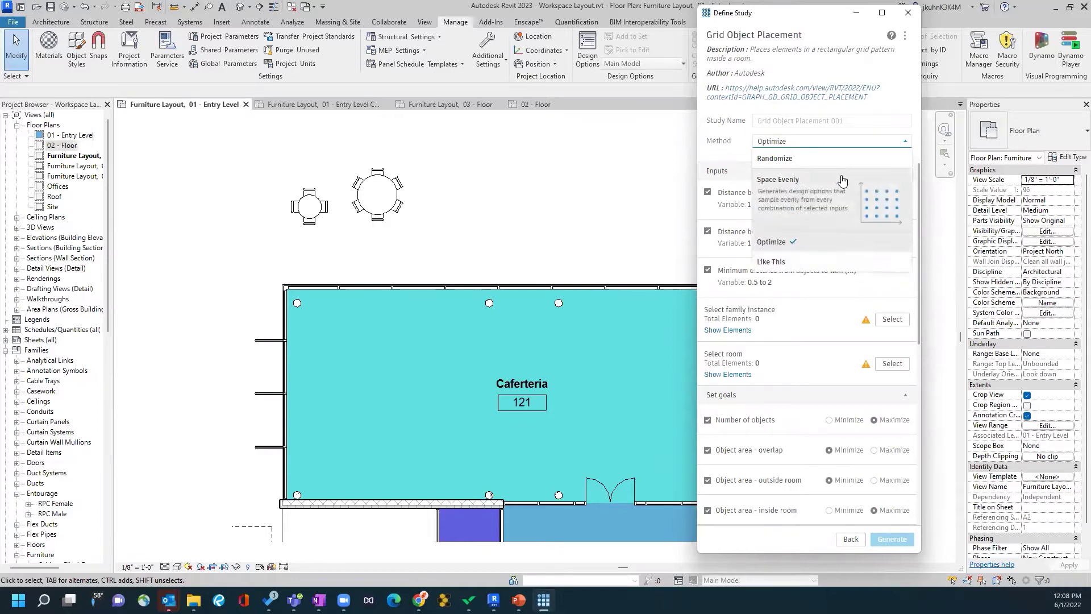
Switch the study method to Space Evenly, giving 8 outcomes.
left_click(790, 190)
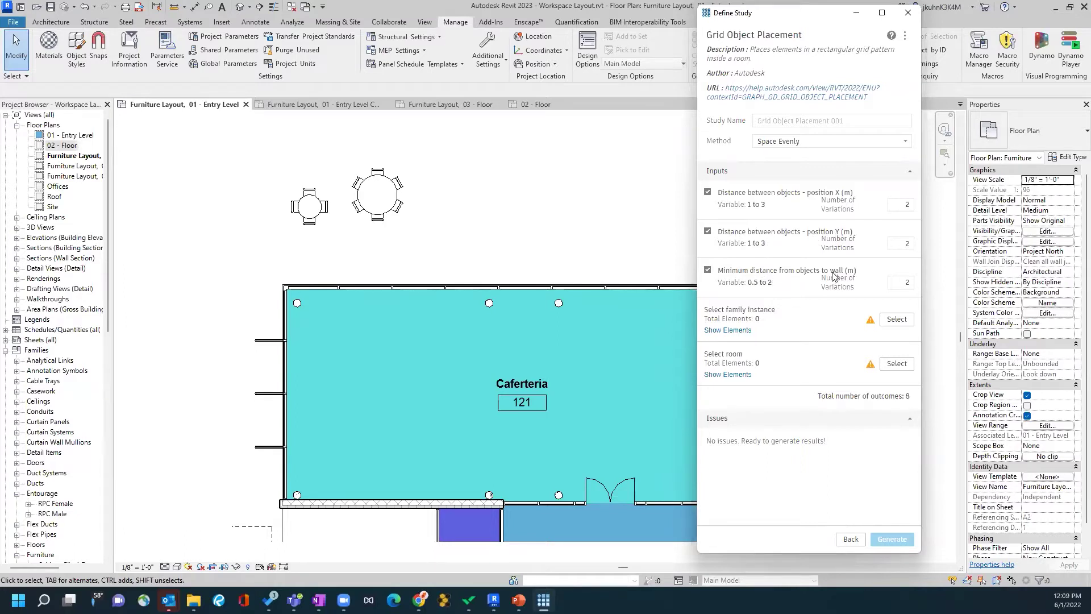
left_click(768, 196)
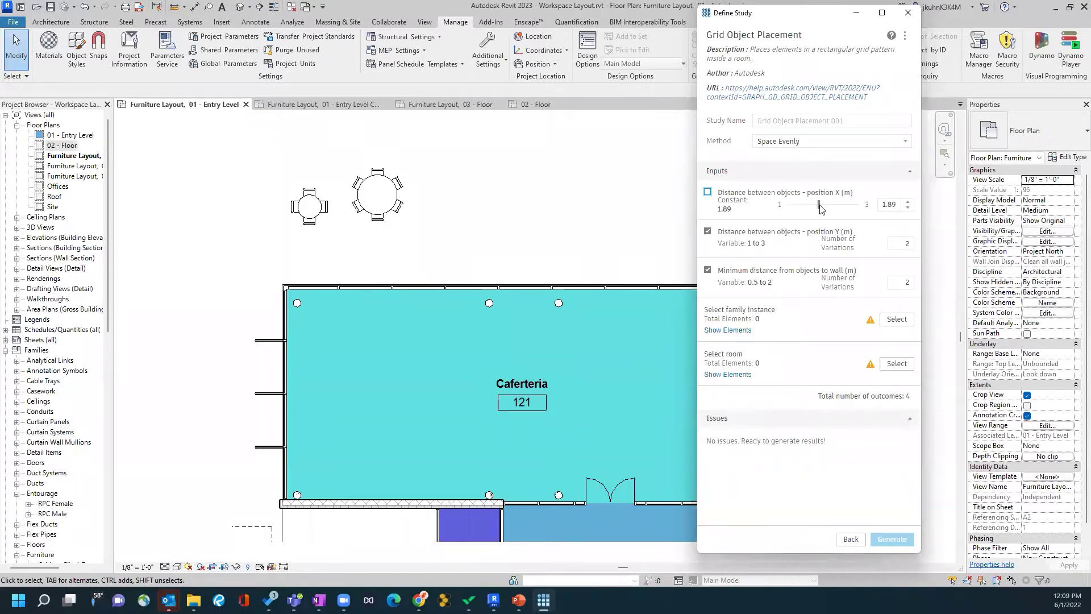
mouse_move(821, 209)
left_mouse_down()
mouse_move(850, 211)
mouse_move(794, 211)
mouse_move(858, 212)
mouse_move(805, 212)
mouse_move(820, 211)
left_mouse_up()
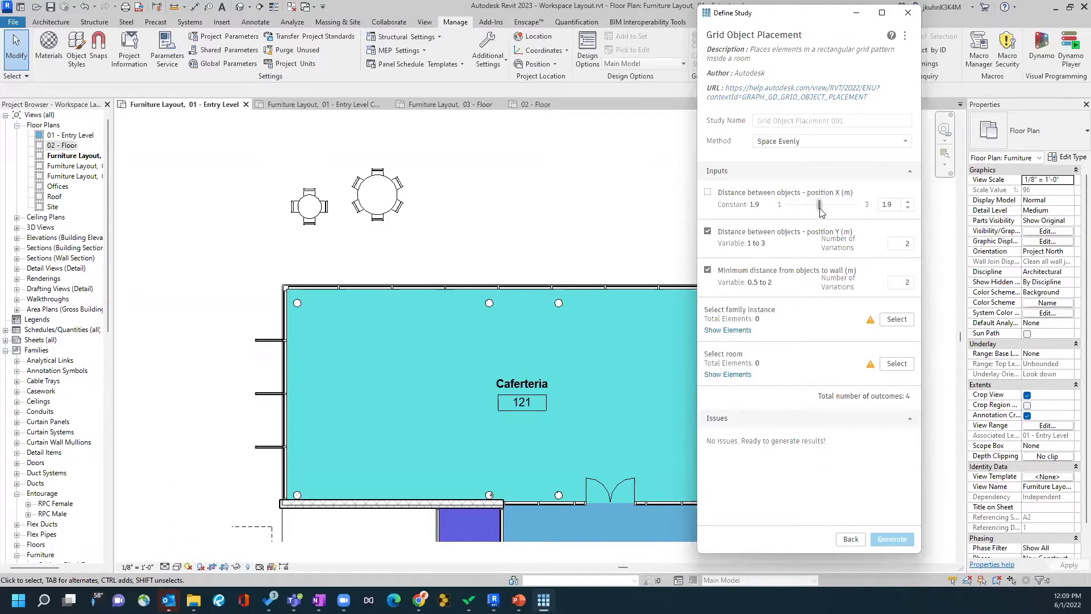
left_click(886, 205)
left_click(708, 194)
left_click(708, 193)
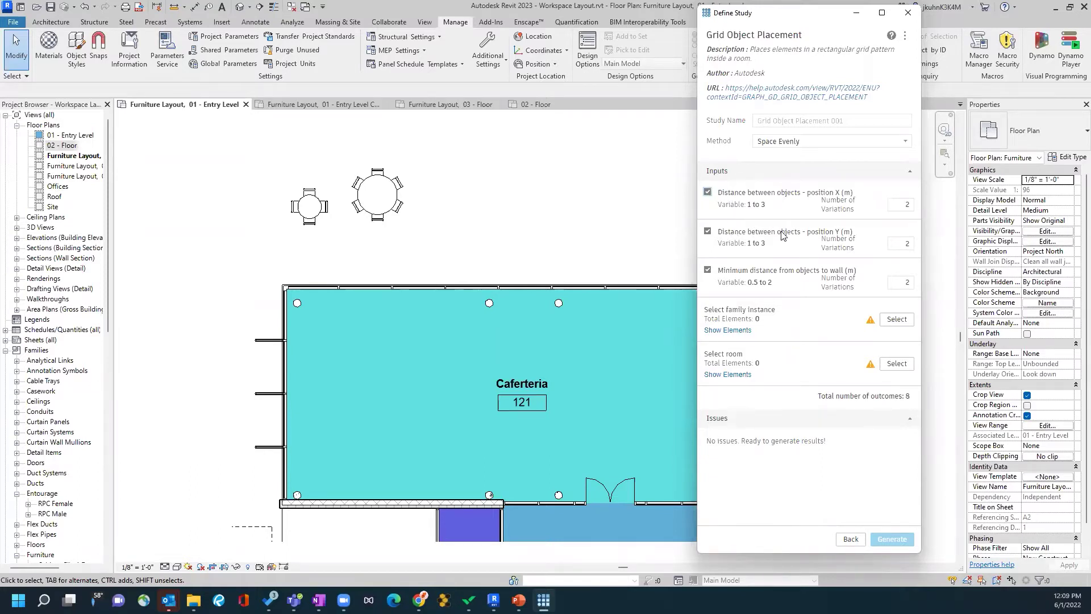
left_click(799, 233)
left_click_drag(815, 245, 818, 245)
scroll(902, 251, "up", 8)
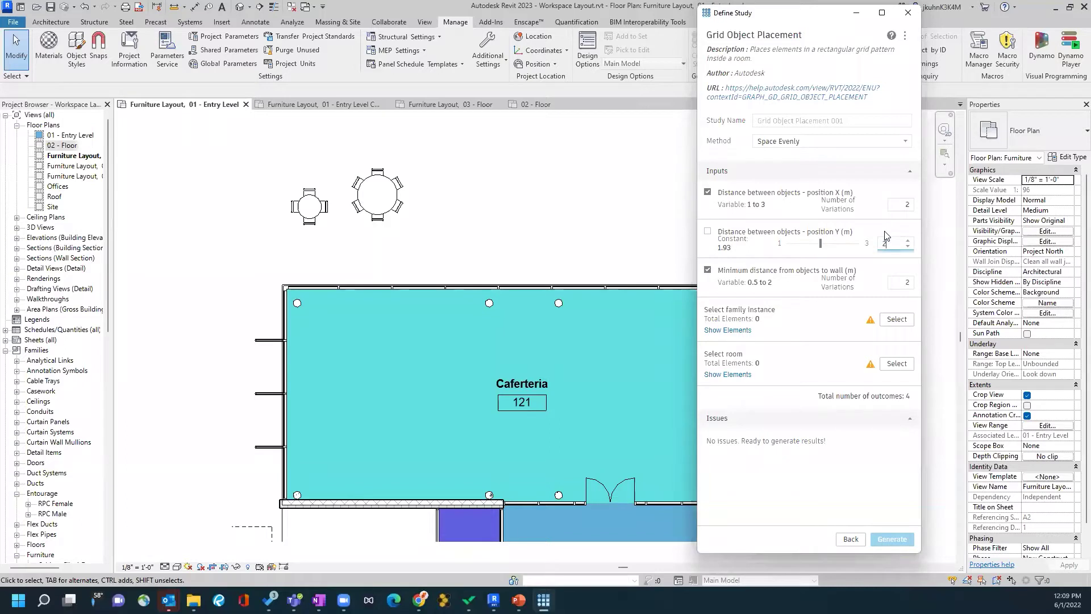
left_click(708, 232)
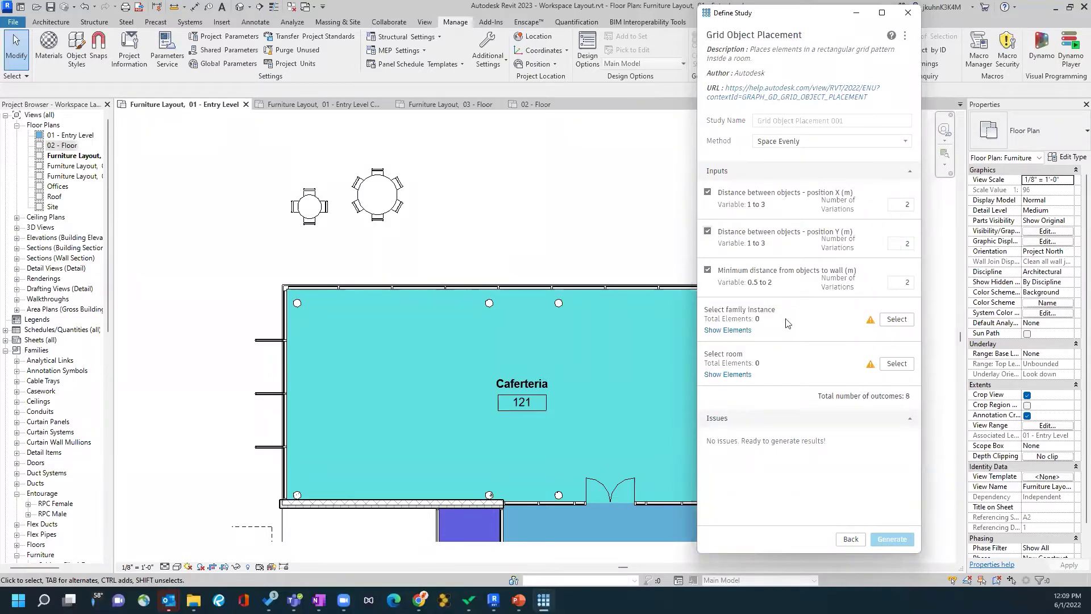
left_click(767, 273)
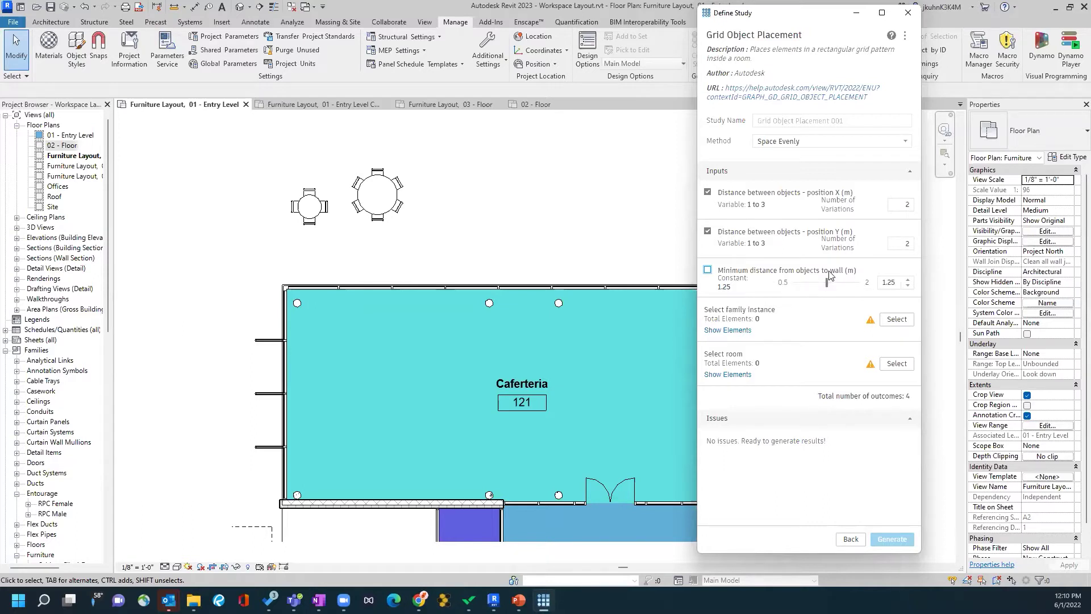
left_click_drag(828, 286, 862, 285)
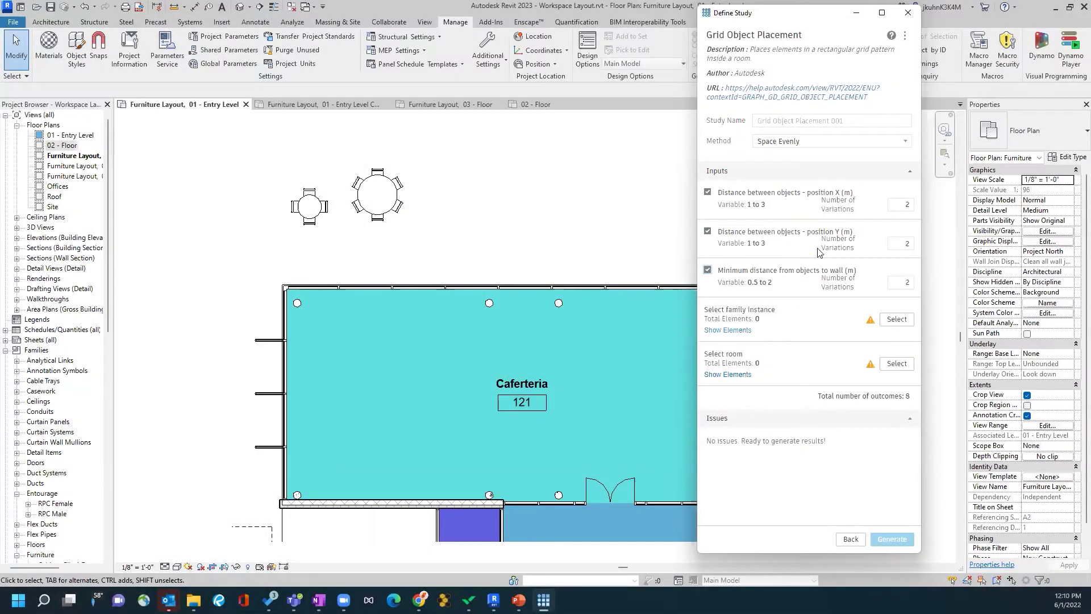
left_click(900, 322)
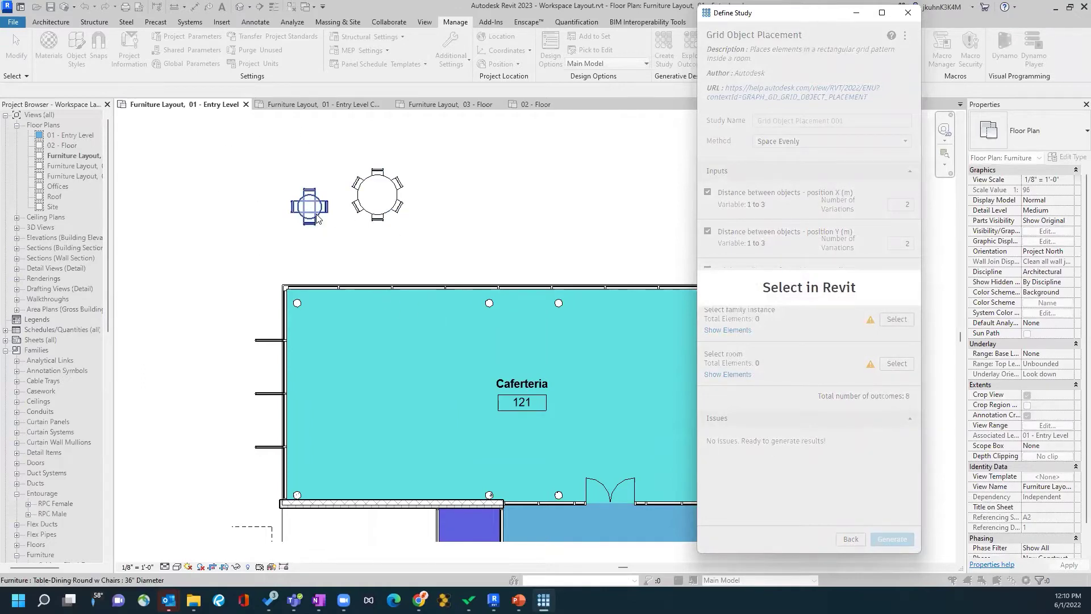
Set the round dining table as the family and Caferteria as the room, then check the issues.
left_click(317, 217)
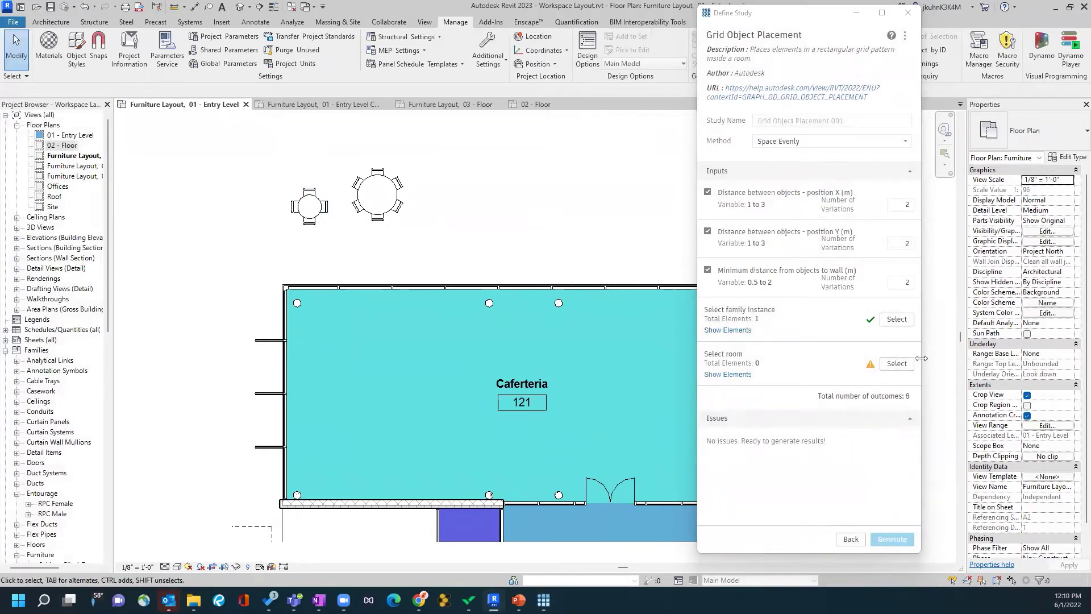
left_click(897, 364)
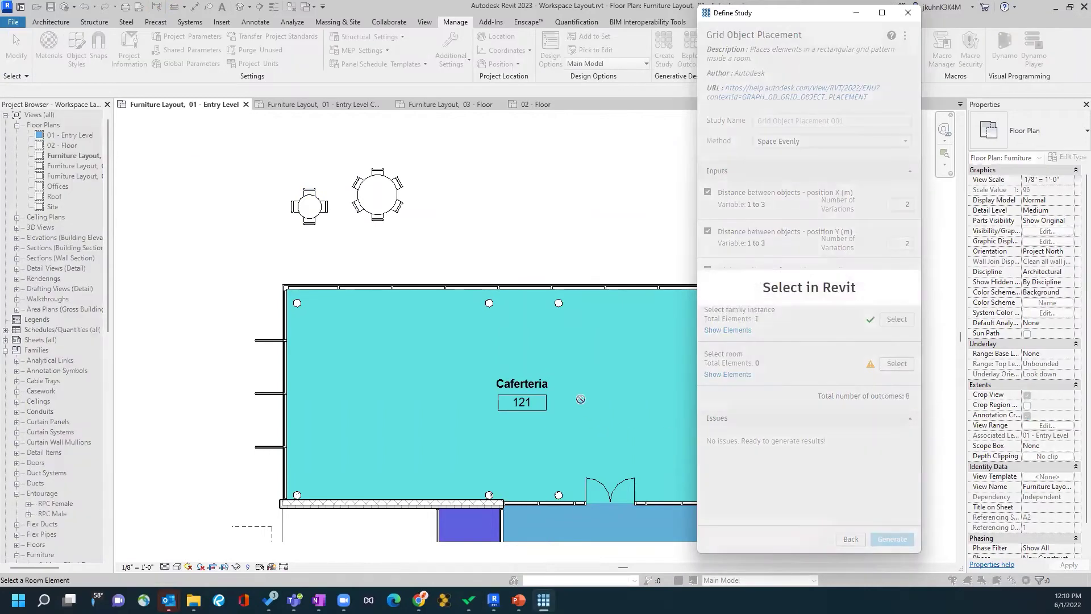
left_click(485, 354)
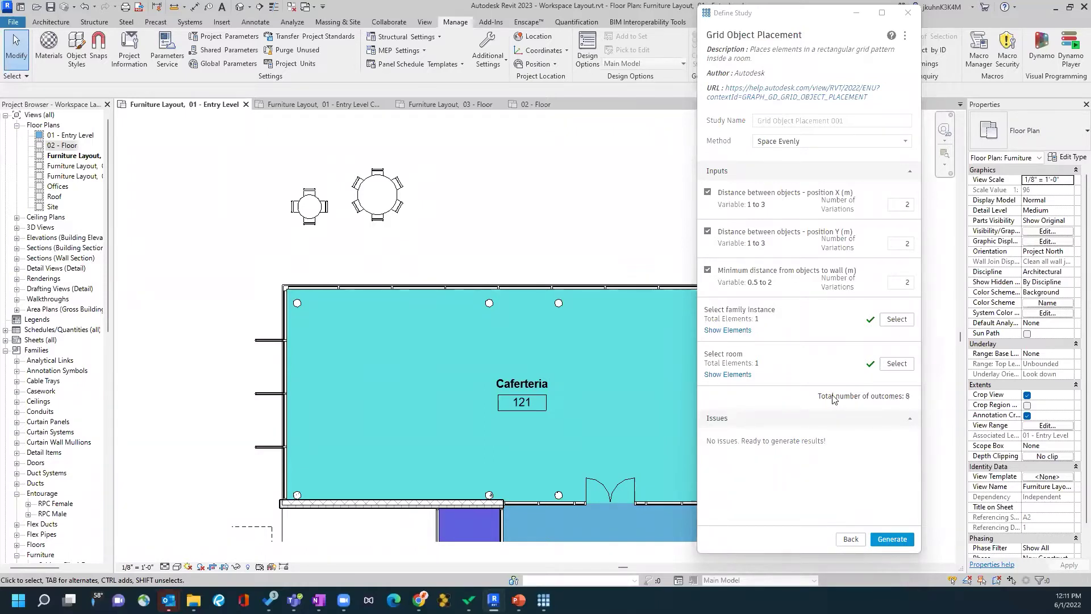
left_click(911, 421)
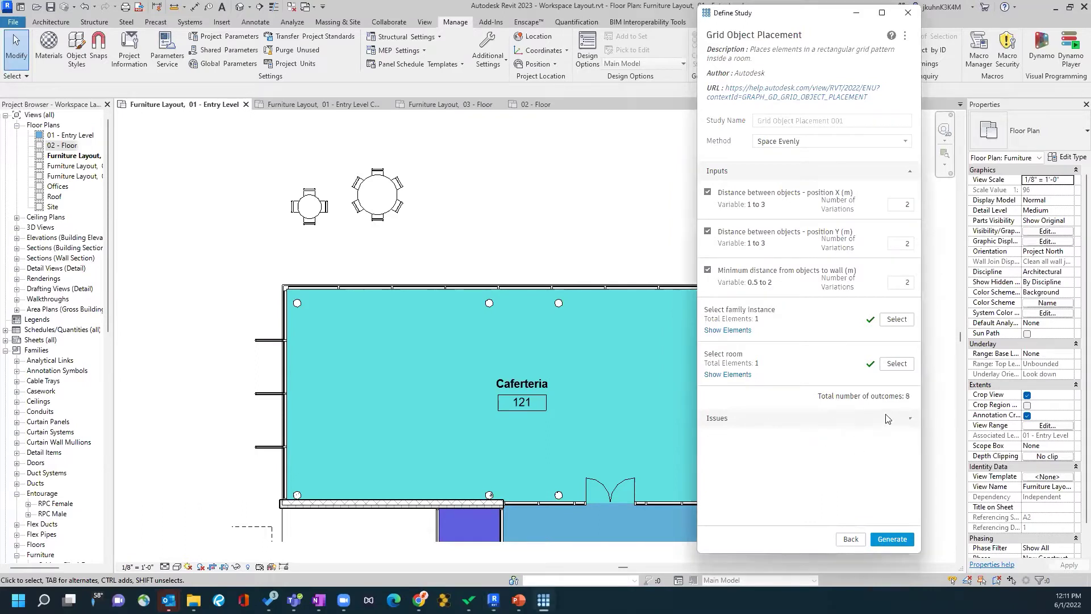
left_click(911, 421)
Generate the eight outcomes for Grid Object Placement 001.
left_click(890, 540)
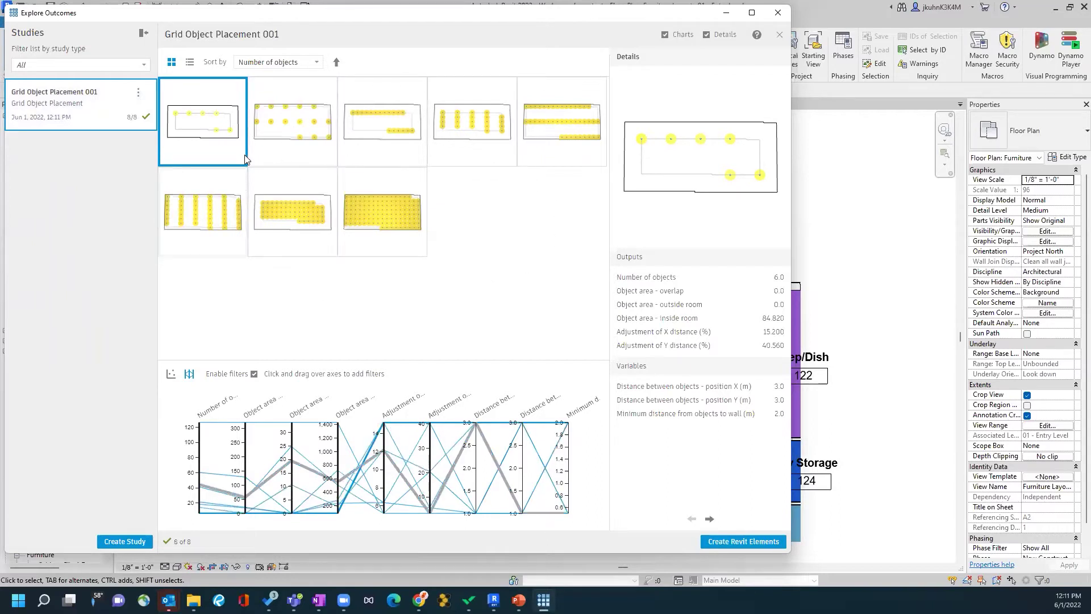
Review outcomes two through eight, ending on the 126-object one, then filter by object count.
key("Right")
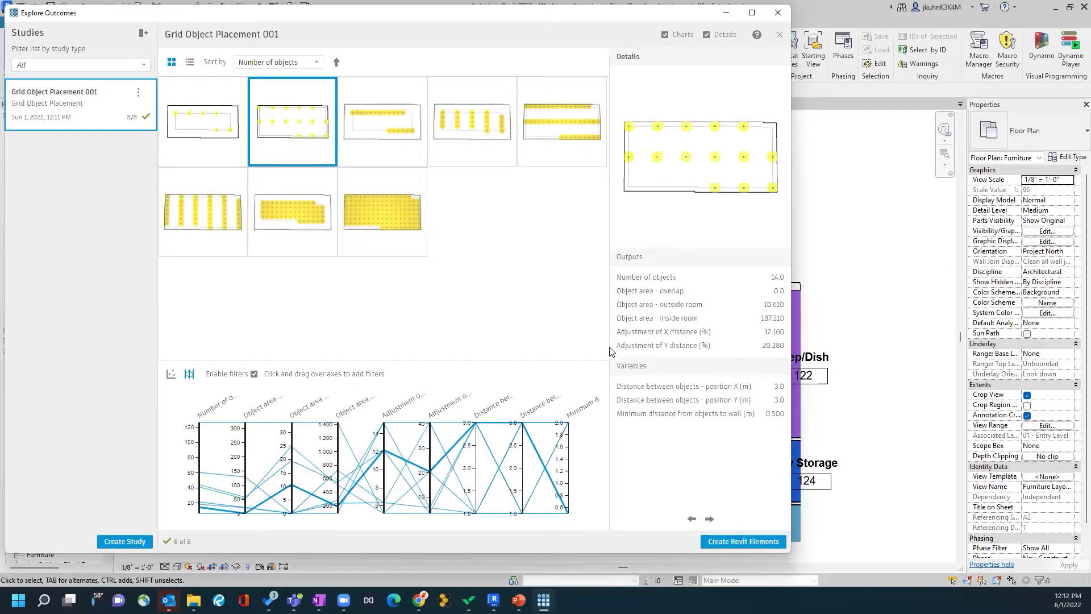
left_click(407, 149)
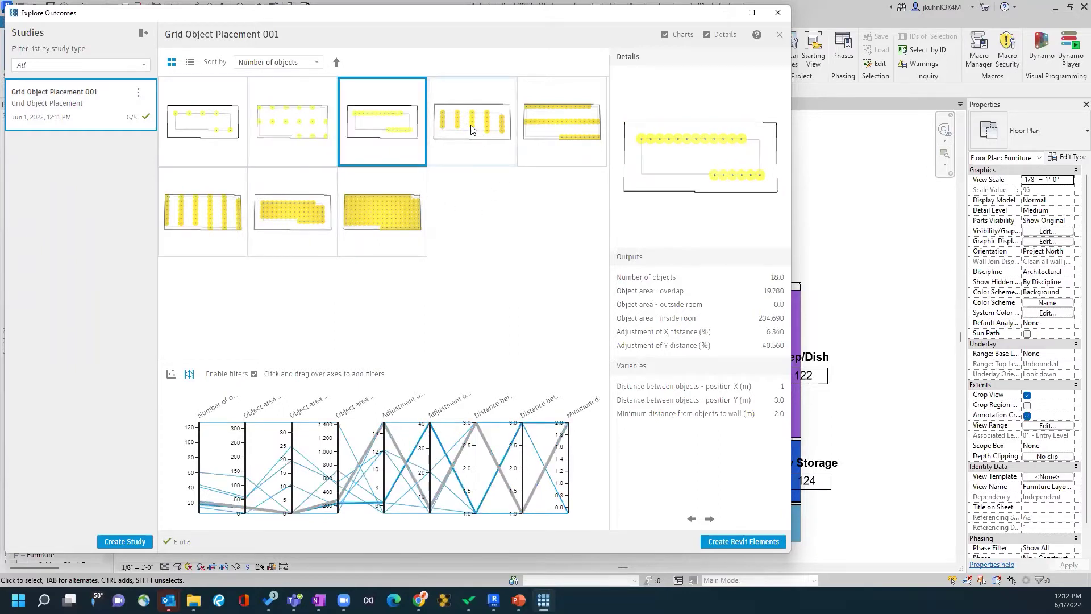
left_click(481, 136)
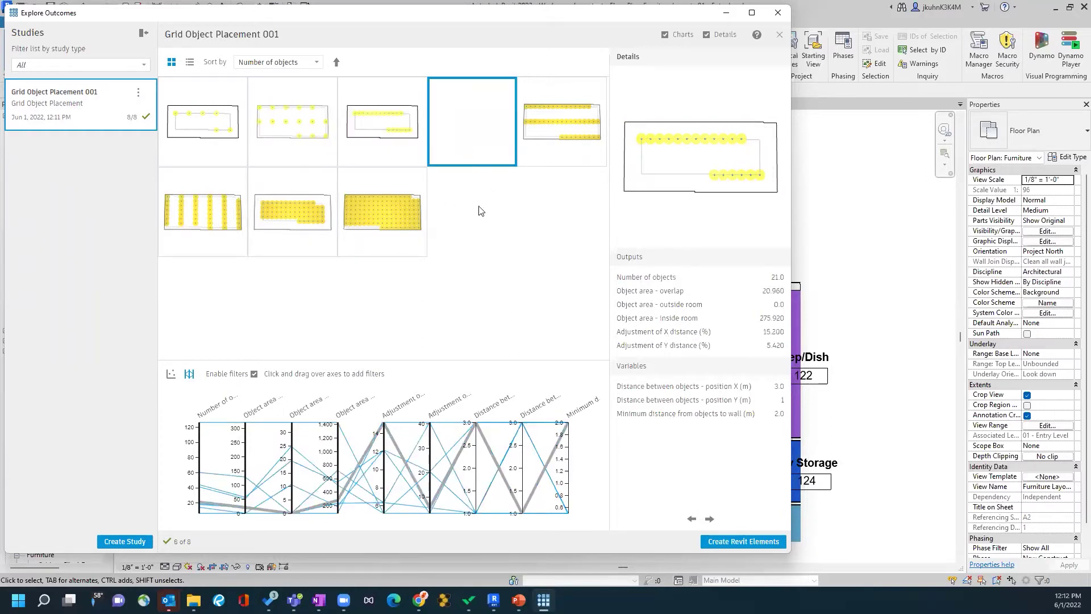
left_click(574, 121)
left_click(201, 214)
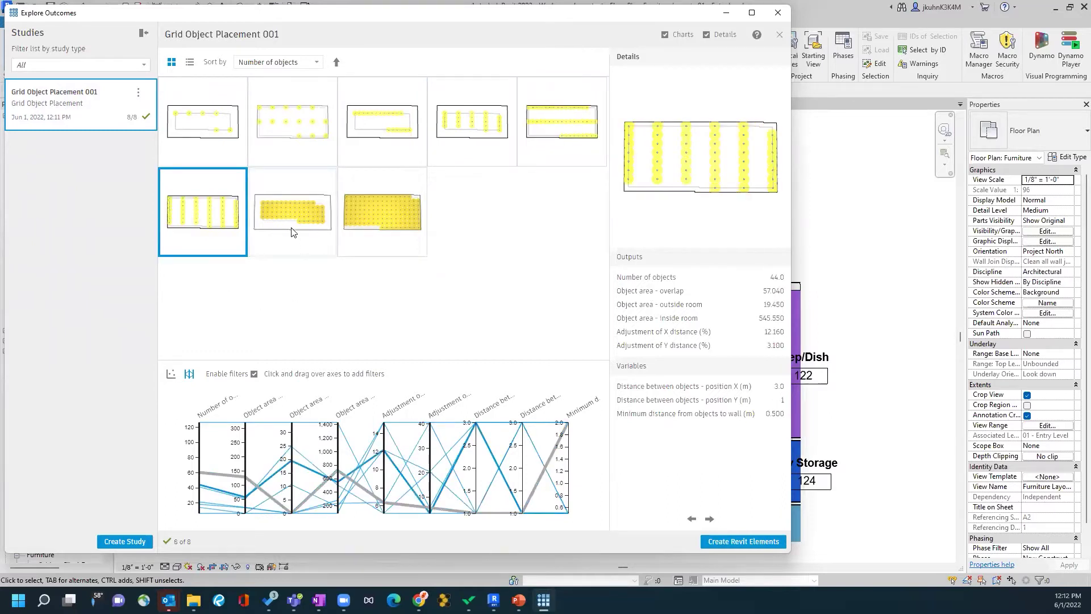
left_click(291, 231)
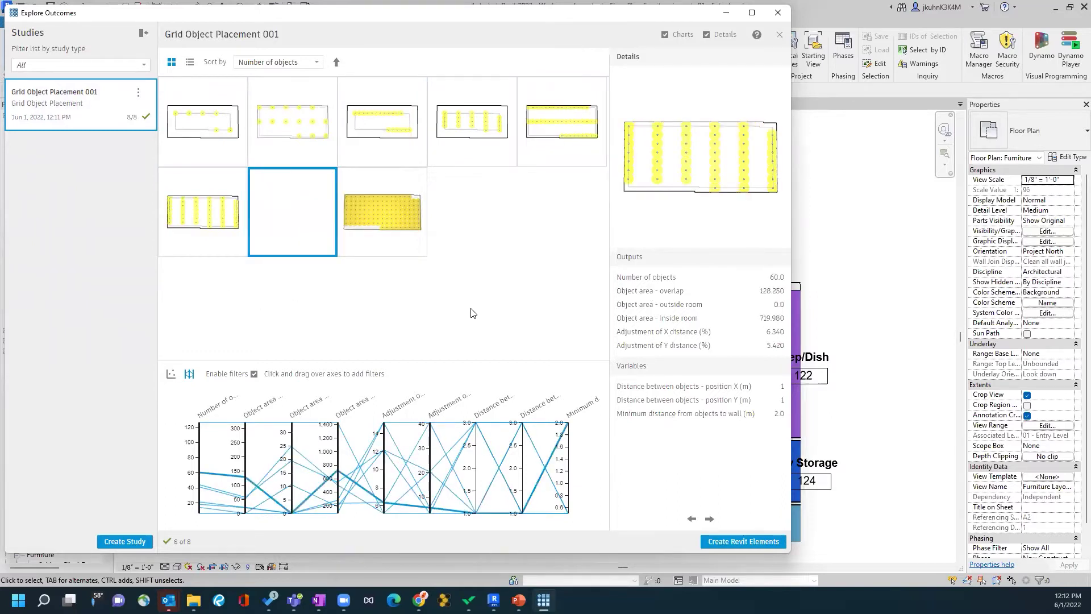
left_click(383, 197)
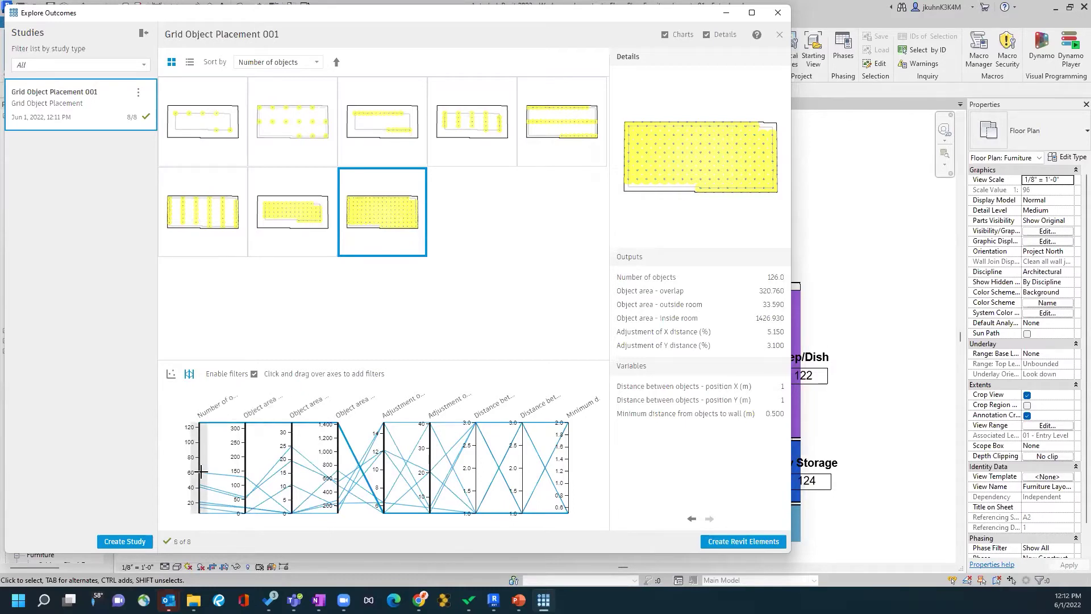
left_click_drag(201, 480, 202, 508)
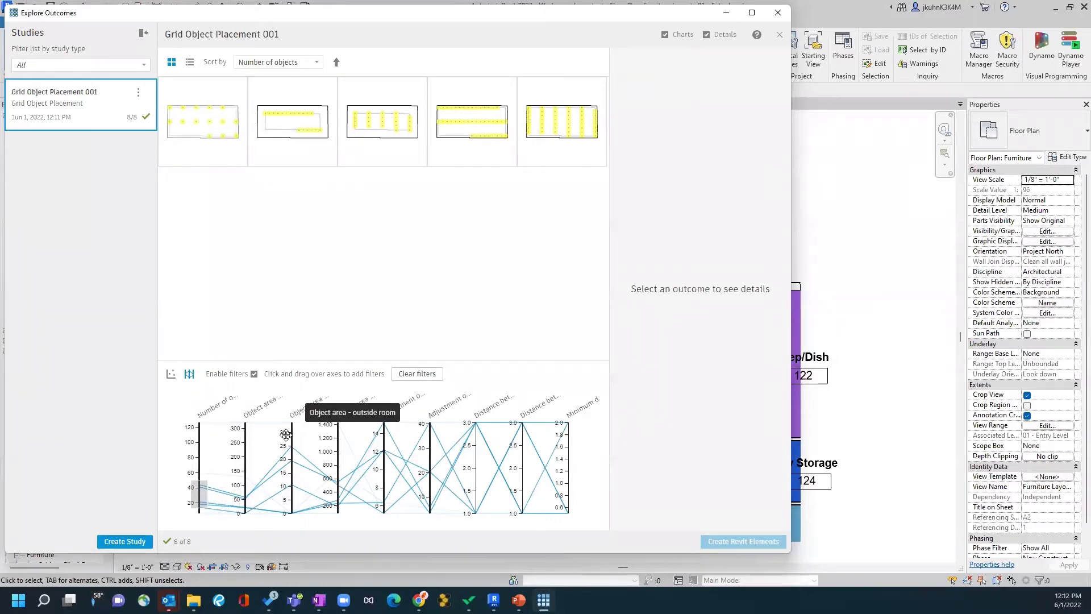
Filter a band on the chart's third axis, then clear filters to show all 8 outcomes.
left_click_drag(291, 438, 294, 465)
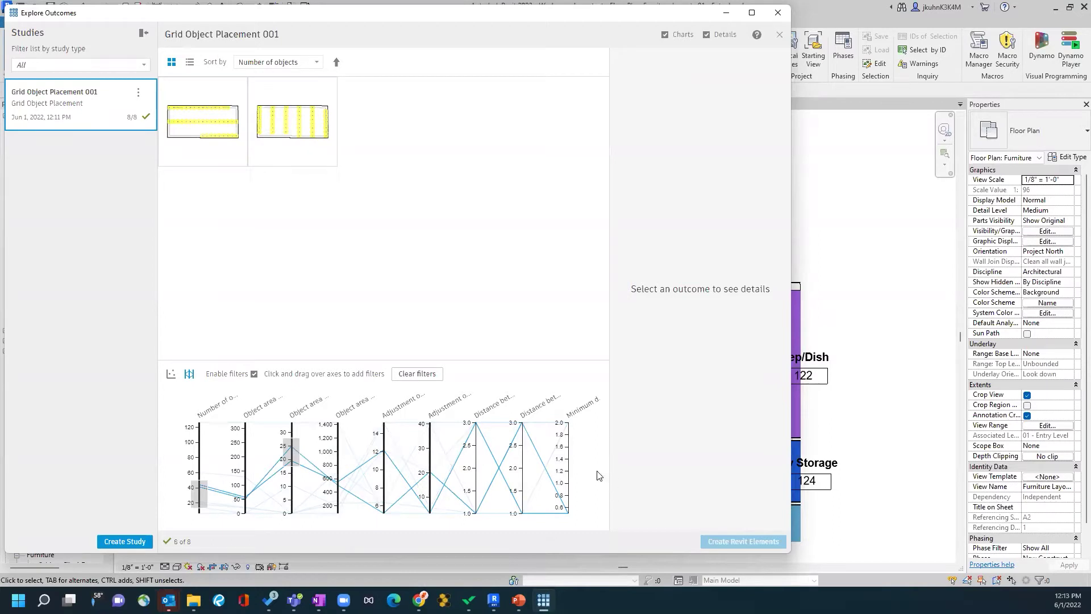
left_click(410, 376)
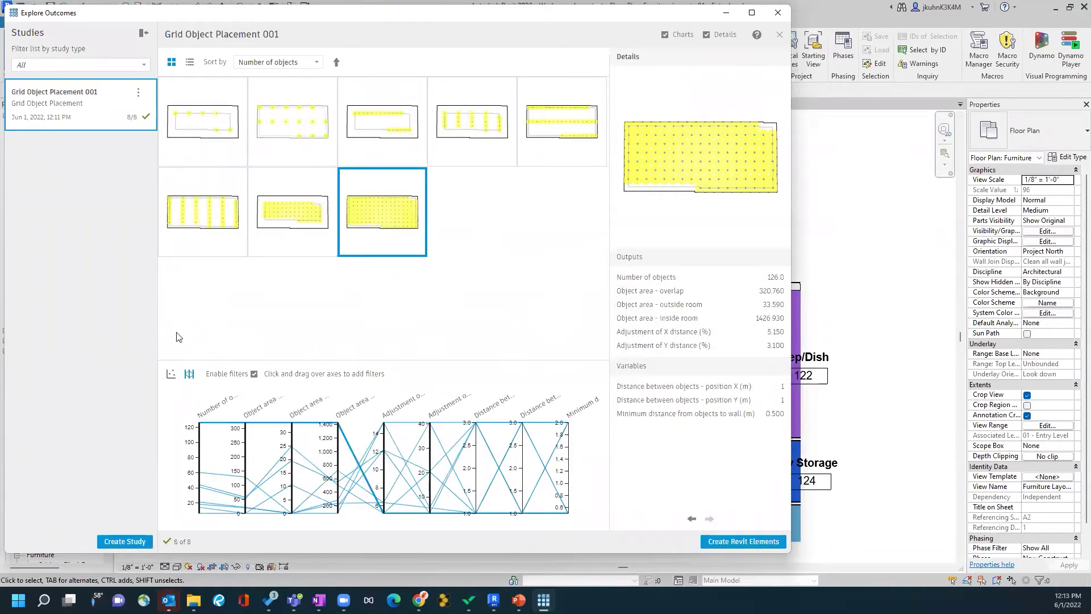
Create Revit elements from the 44-object six-column outcome and view the plan.
left_click(211, 203)
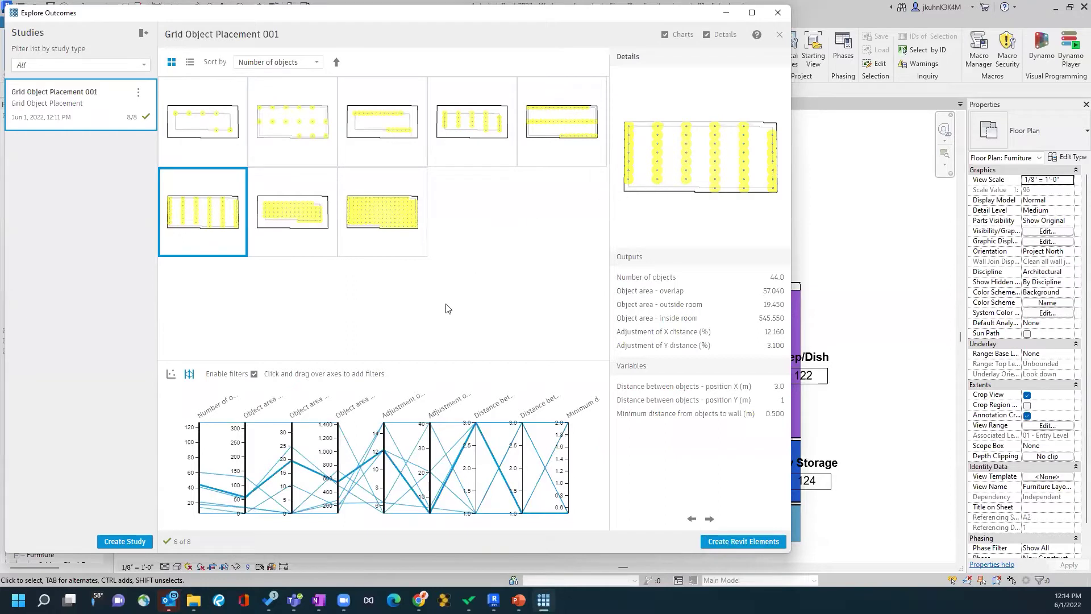
left_click(734, 545)
left_click(726, 12)
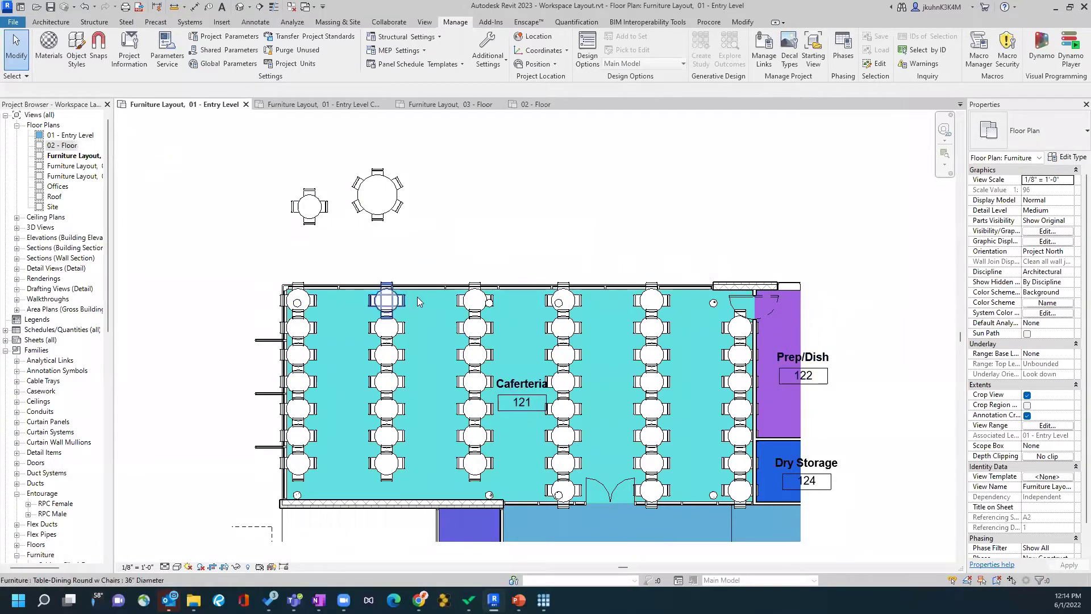
Inspect the generated round tables in the first and second columns.
left_click(400, 297)
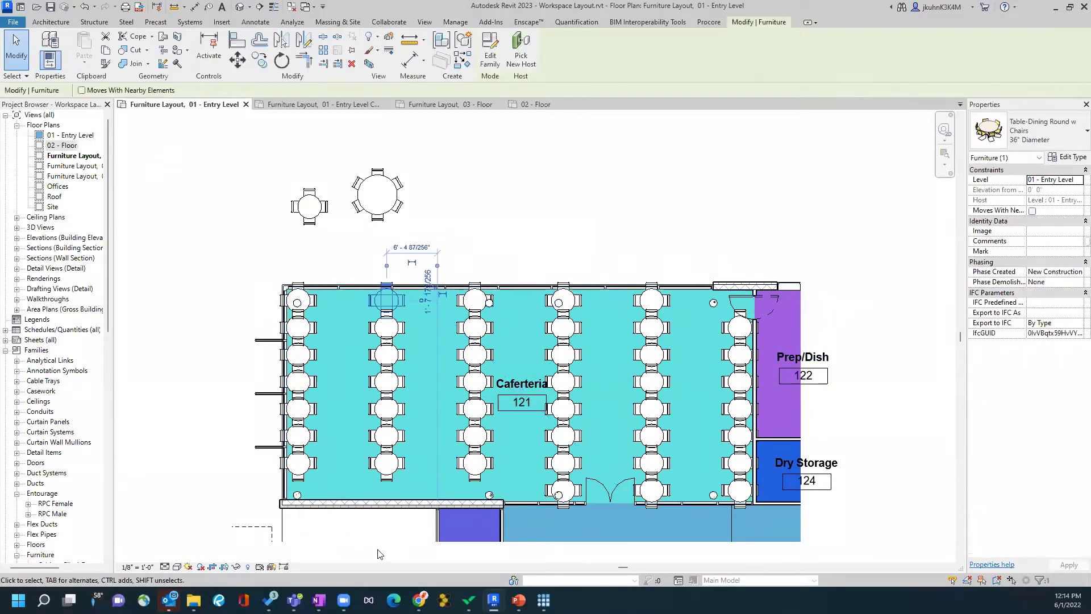
left_click(299, 462)
left_click(298, 435)
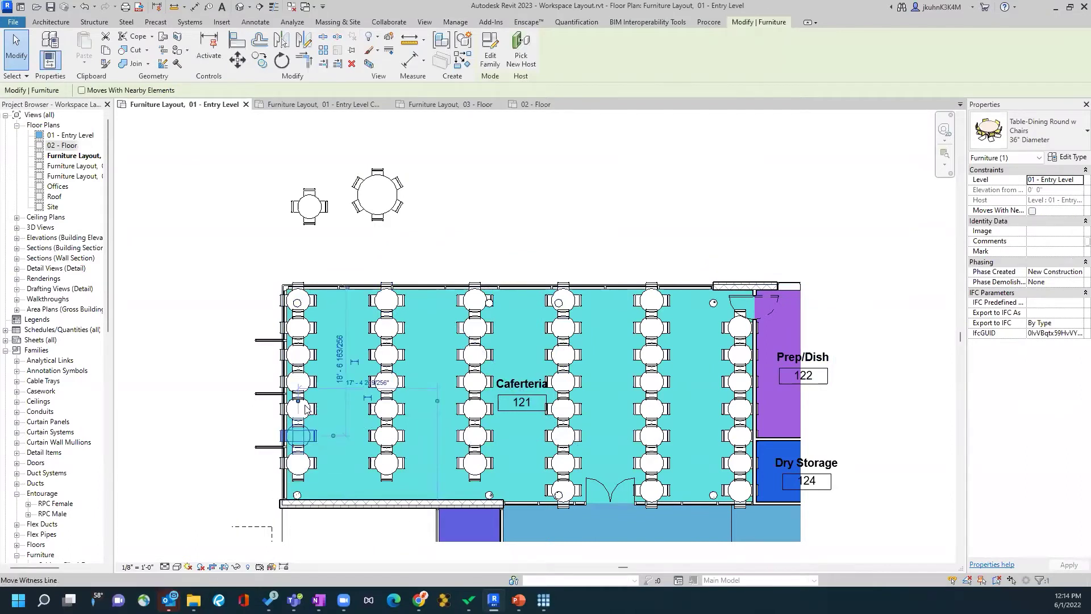
left_click(310, 411)
left_click(310, 382)
left_click(311, 353)
left_click(309, 328)
left_click(310, 301)
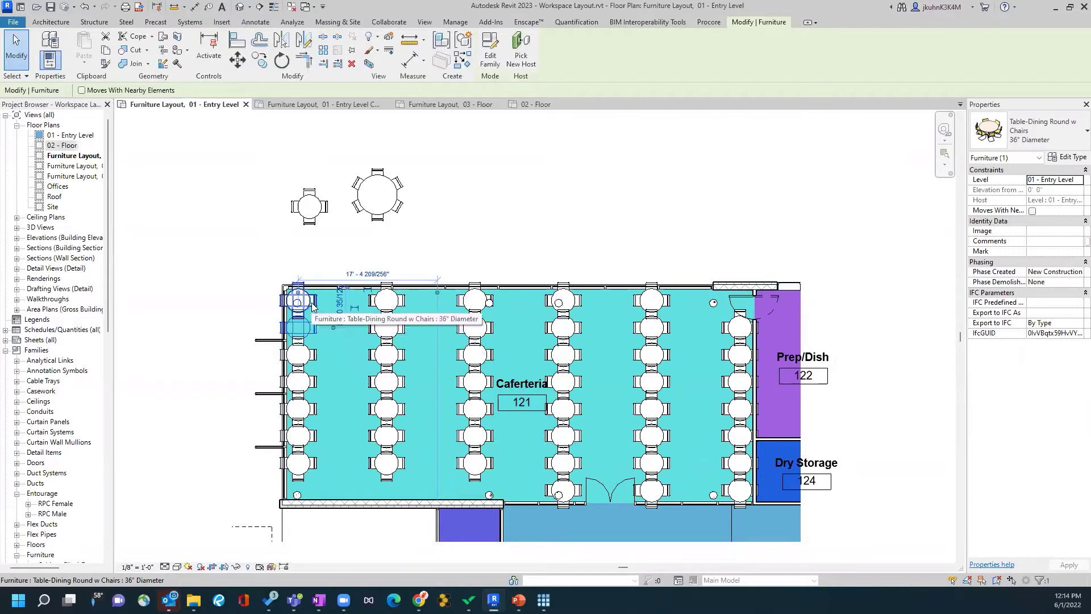
Deselect, undo the generated tables and chairs, and dismiss the save reminder.
left_click(216, 304)
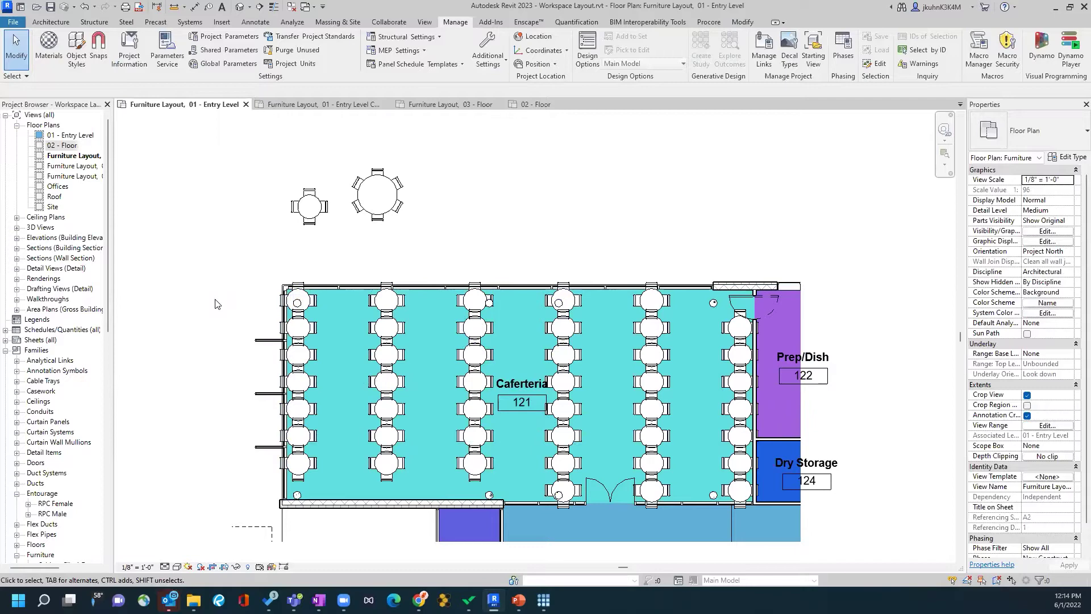
left_click(84, 8)
left_click(616, 341)
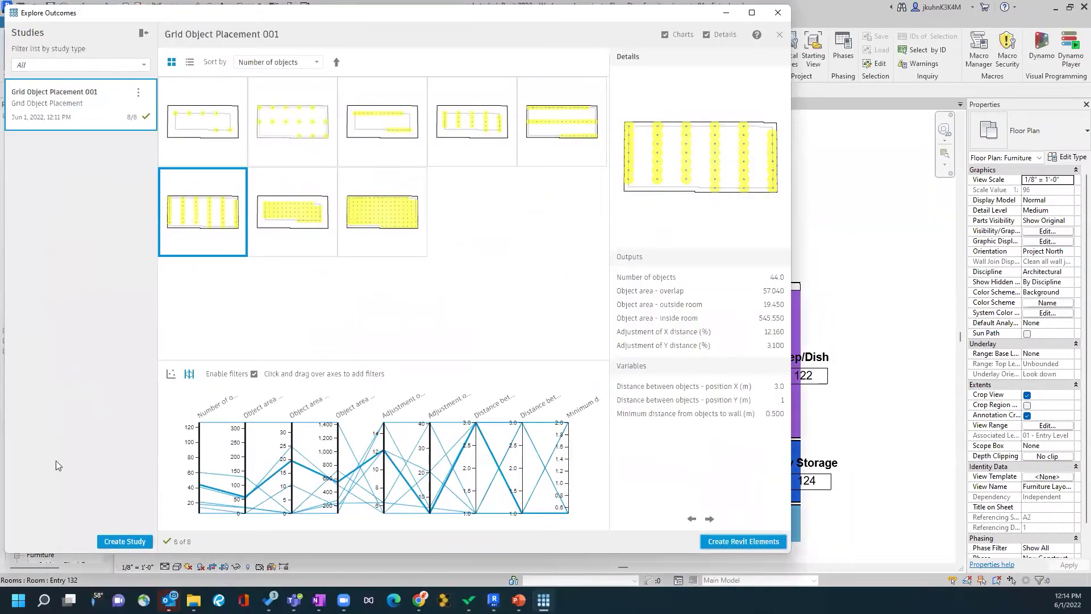
Start a new Grid Object Placement study and try a fixed X spacing of 3.
left_click(122, 543)
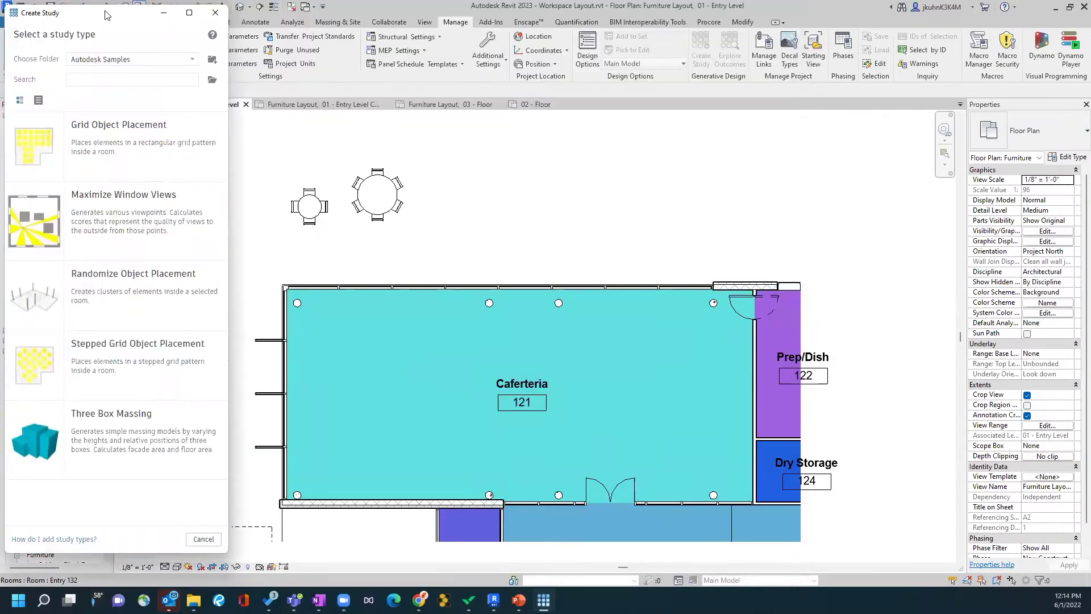
left_click_drag(100, 24, 718, 29)
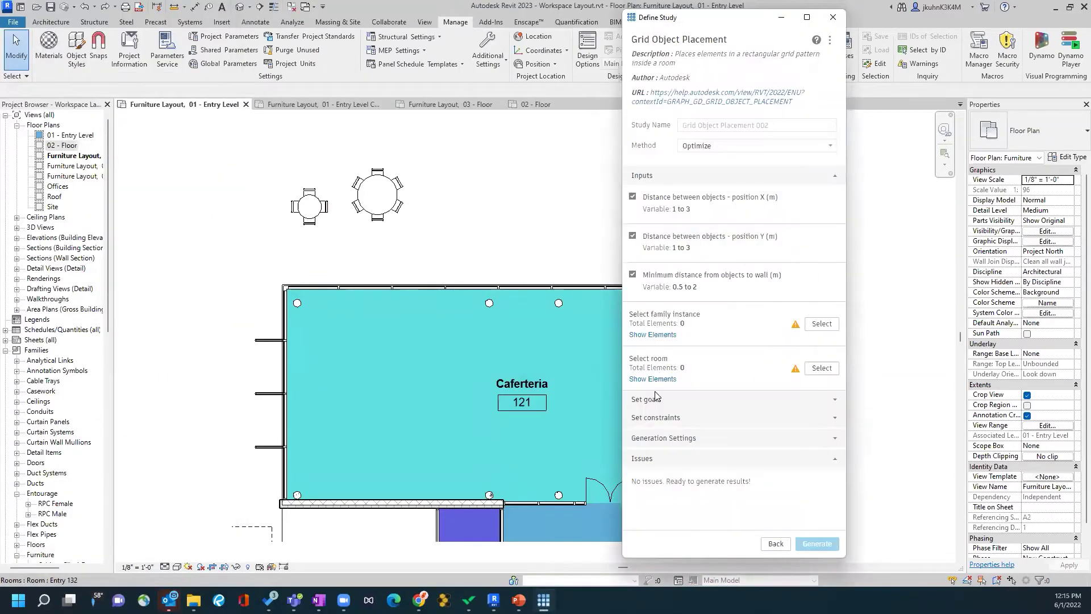
left_click(679, 200)
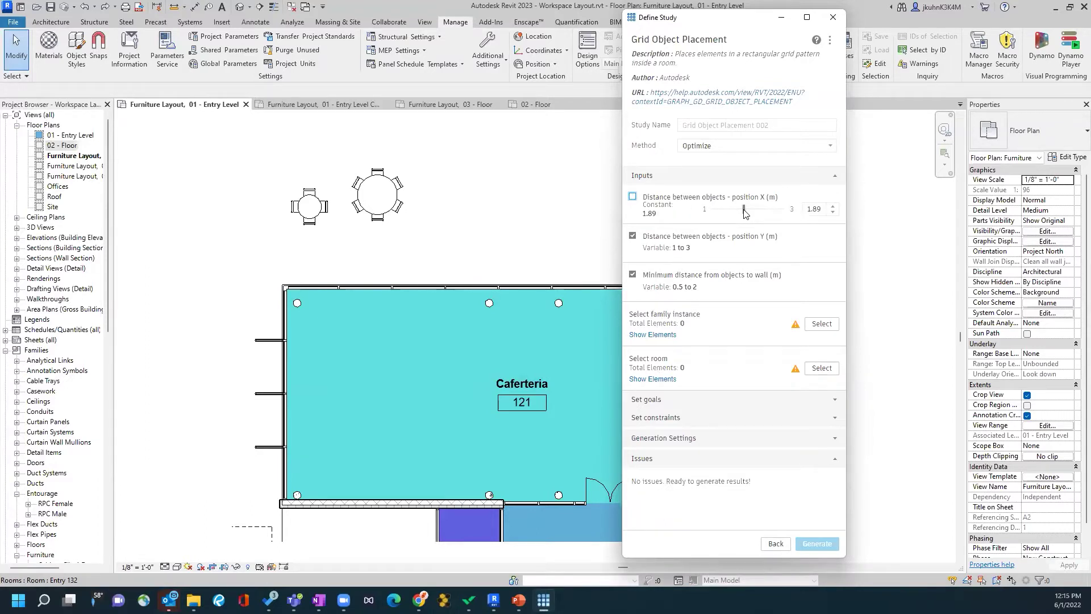
left_click_drag(744, 211, 783, 210)
Toggle X, Y spacing and wall distance between fixed and variable, trying values 3 and 0.5.
left_click(654, 238)
left_click(633, 197)
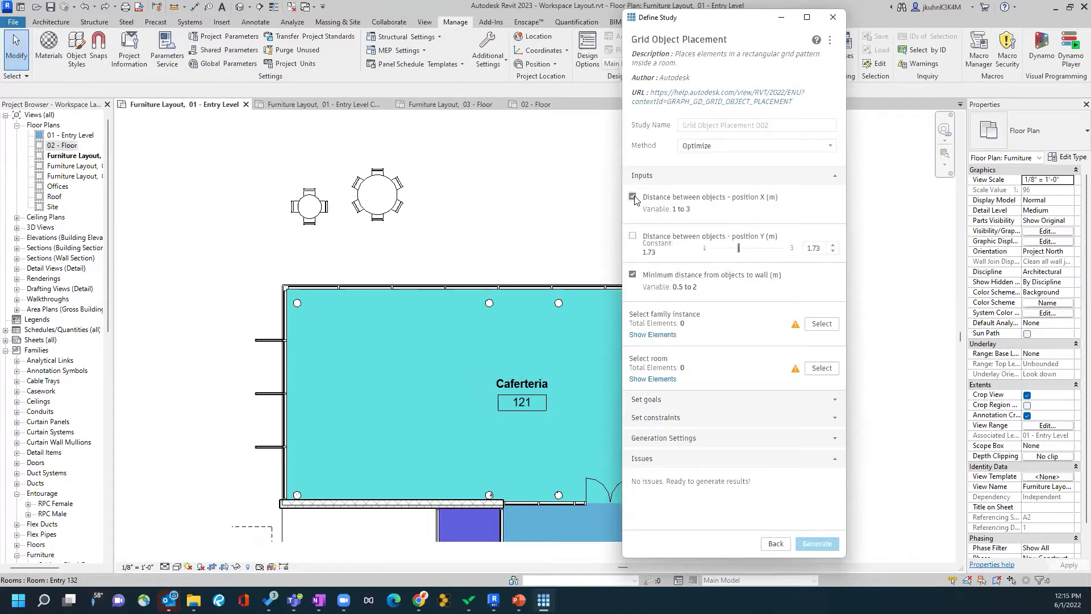
left_click_drag(739, 249, 803, 255)
left_click(633, 237)
left_click(669, 277)
left_click_drag(751, 291, 715, 292)
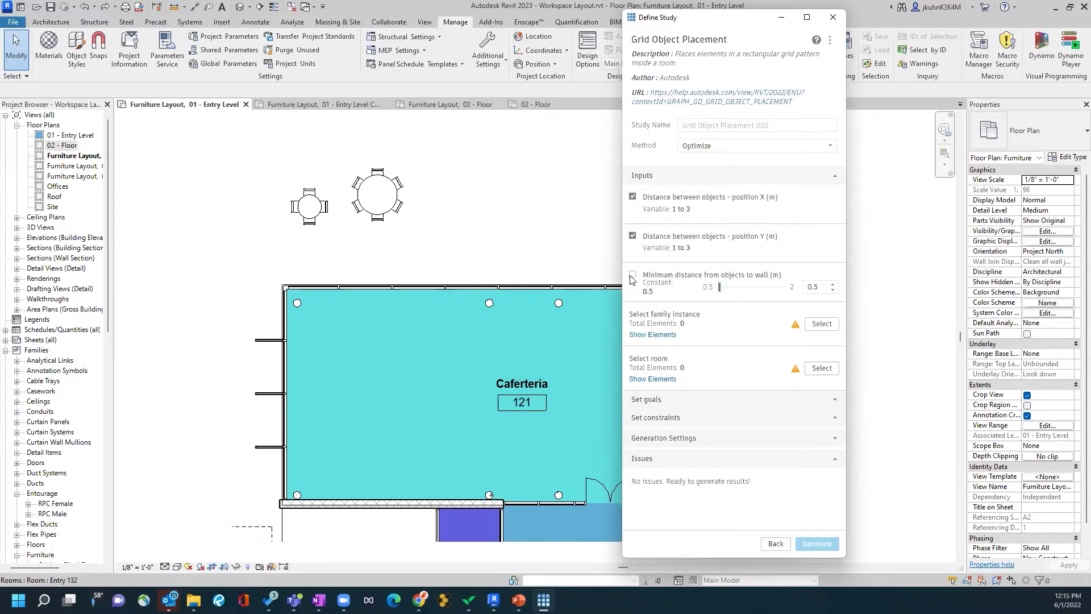
Target the small round table as the element and the Caferteria room to fill.
left_click(822, 323)
left_click(309, 206)
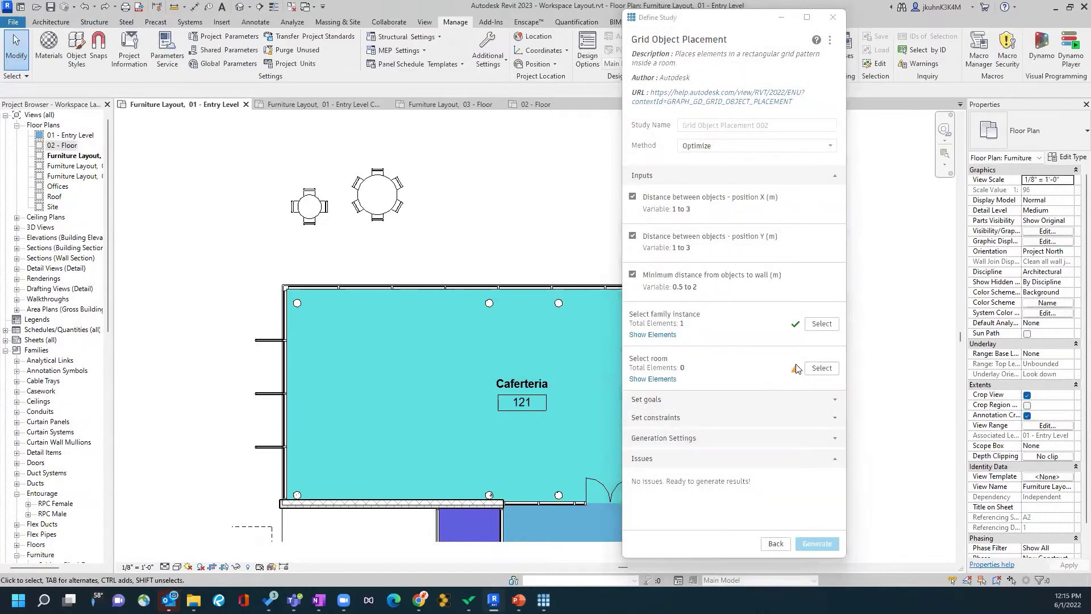
left_click(822, 369)
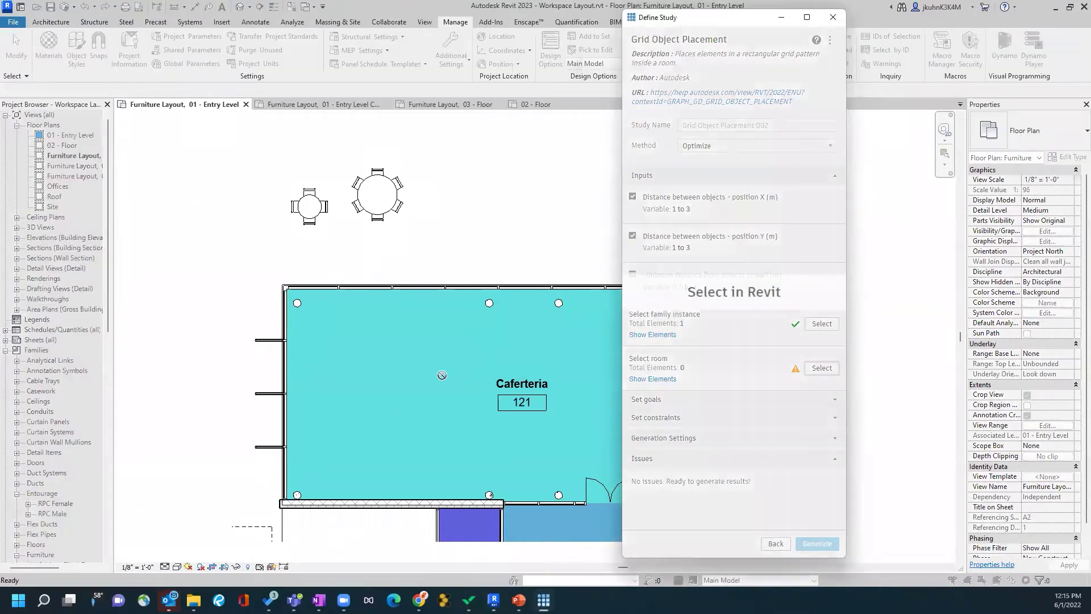
left_click(469, 343)
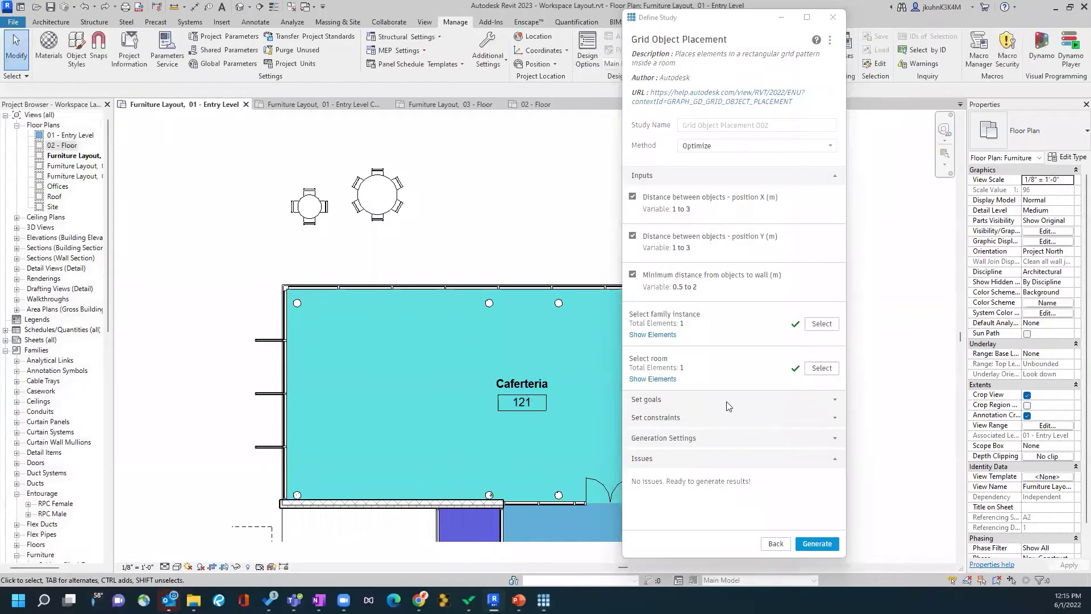
Switch the method to Space Evenly and fix the X and Y spacing at 3.
left_click(671, 401)
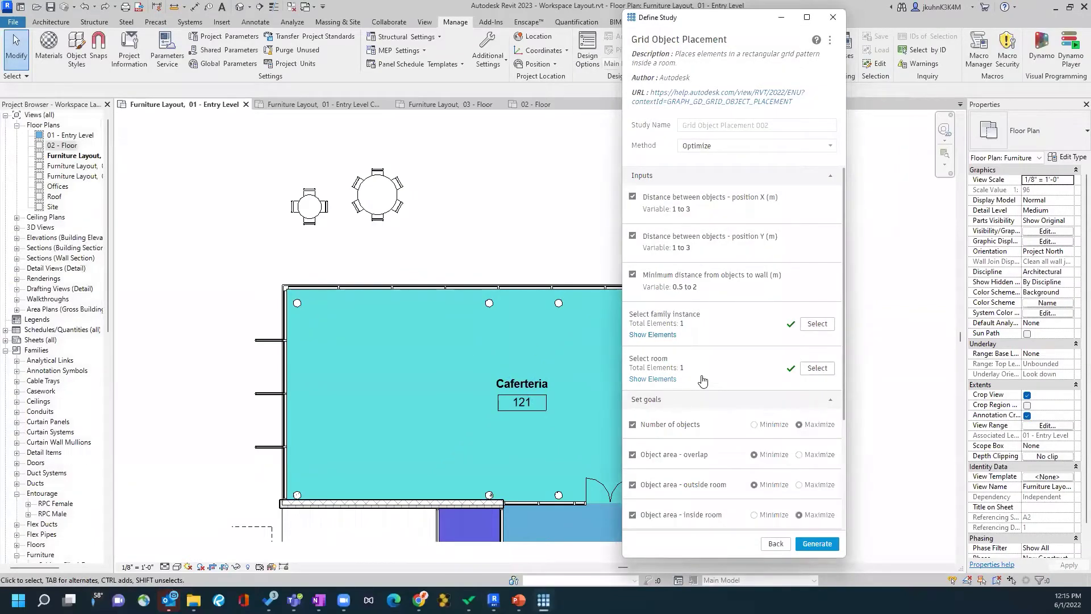
left_click(709, 149)
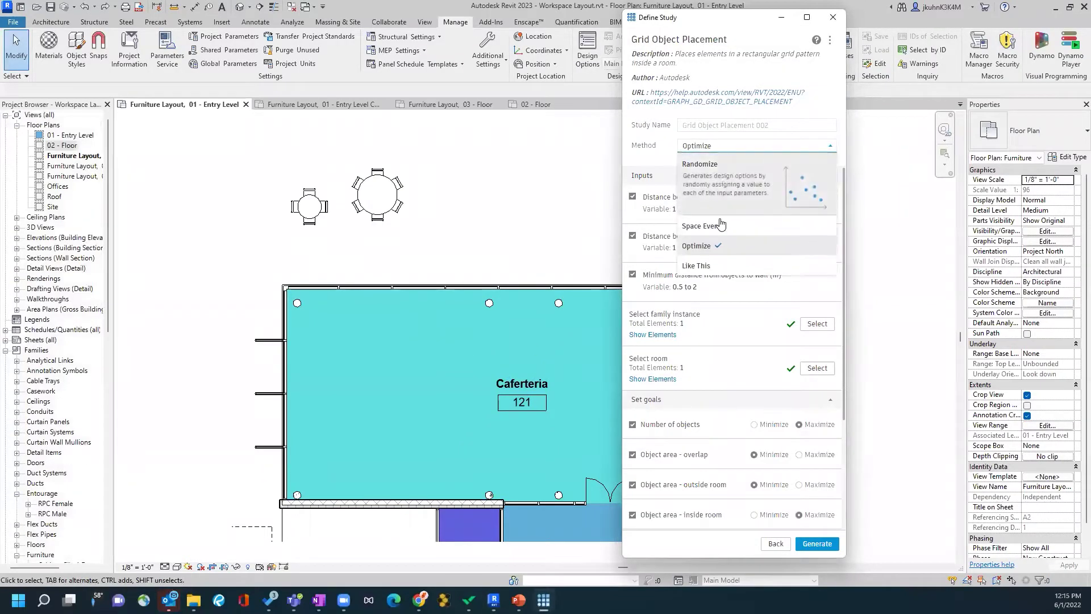
left_click(714, 188)
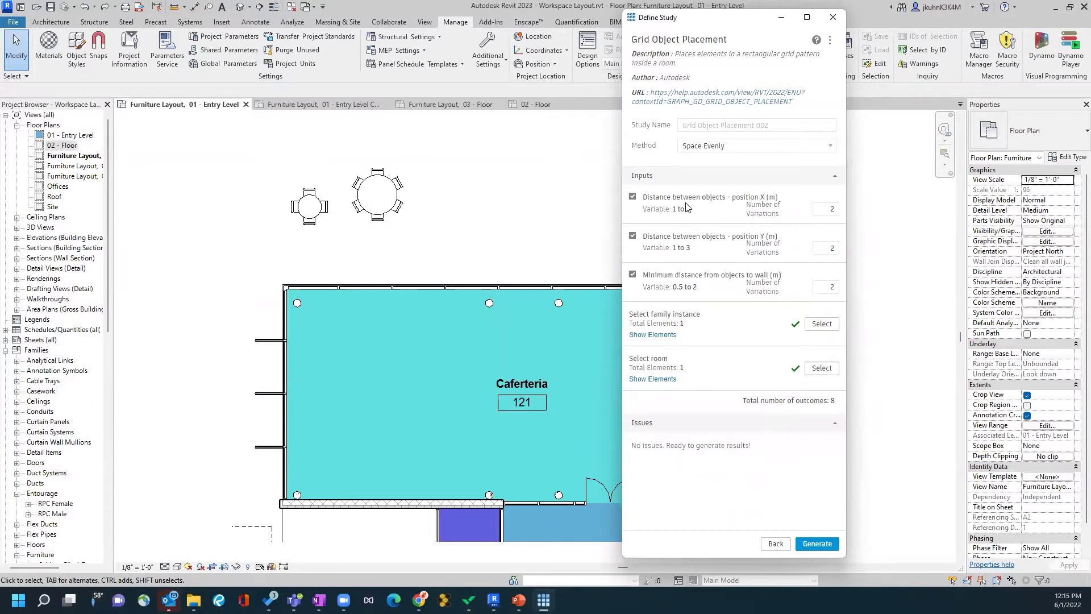
left_click(632, 197)
left_click_drag(746, 213, 785, 210)
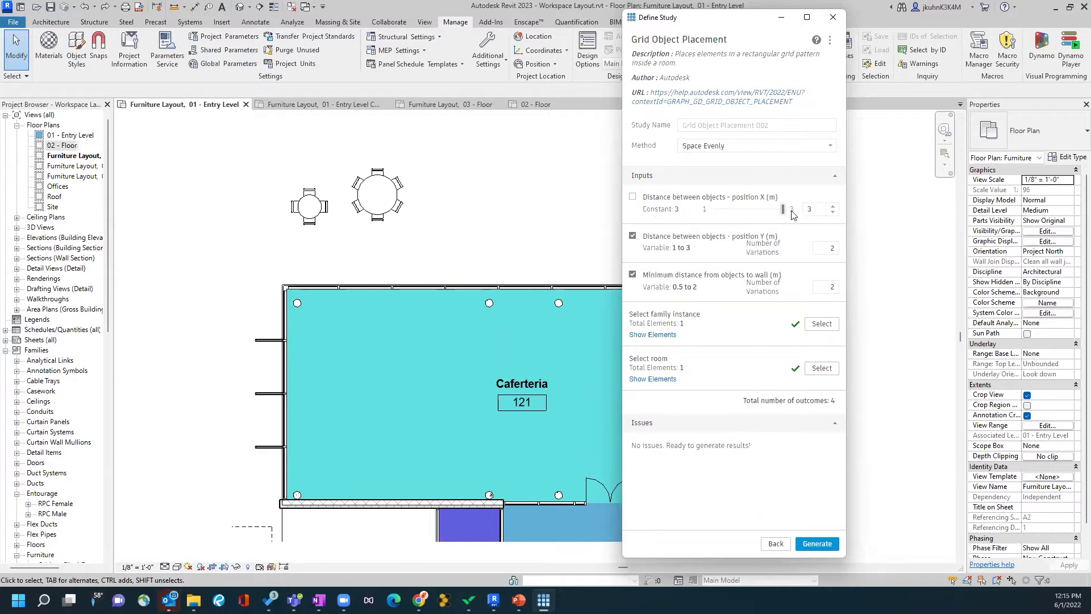
left_click(633, 236)
left_click_drag(743, 248, 796, 251)
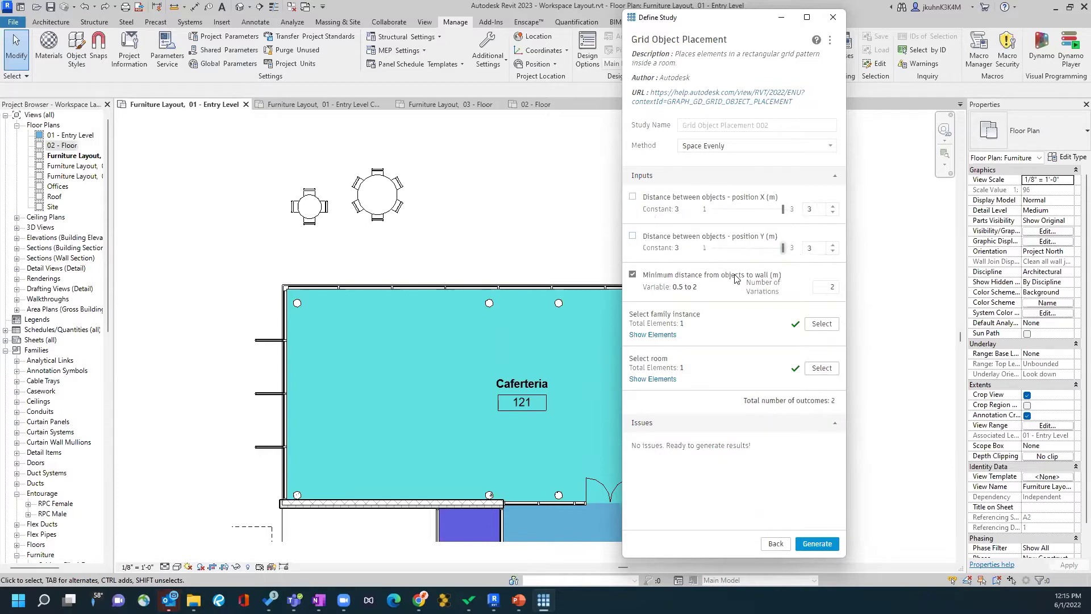
Try a fixed 0.5 wall distance, make all spacing inputs variable again, and generate.
left_click(738, 276)
left_click_drag(752, 287, 710, 293)
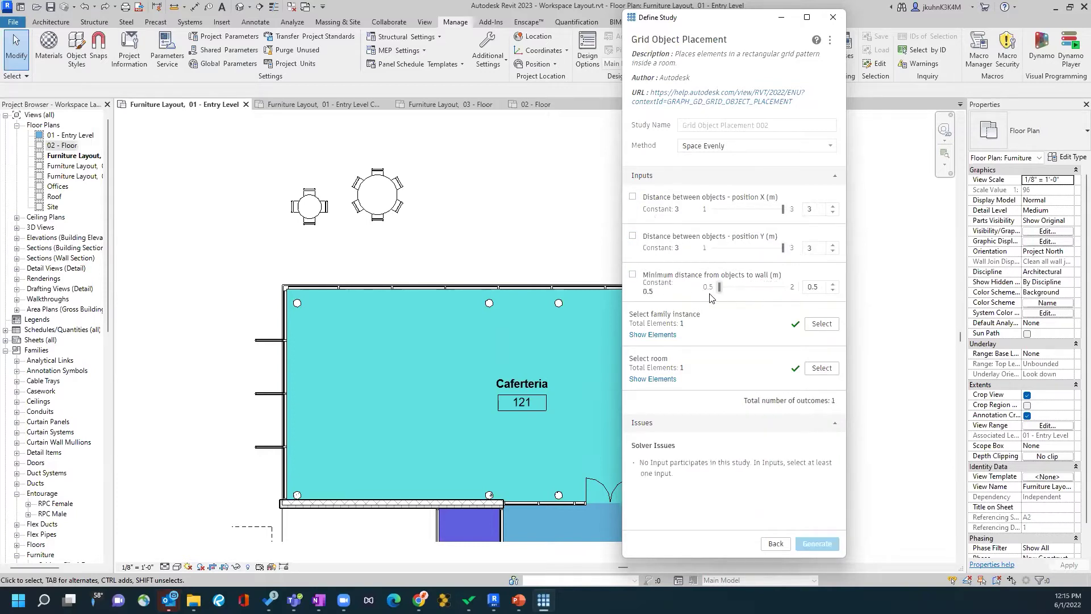
left_click(632, 274)
left_click(633, 235)
left_click(633, 198)
left_click(817, 544)
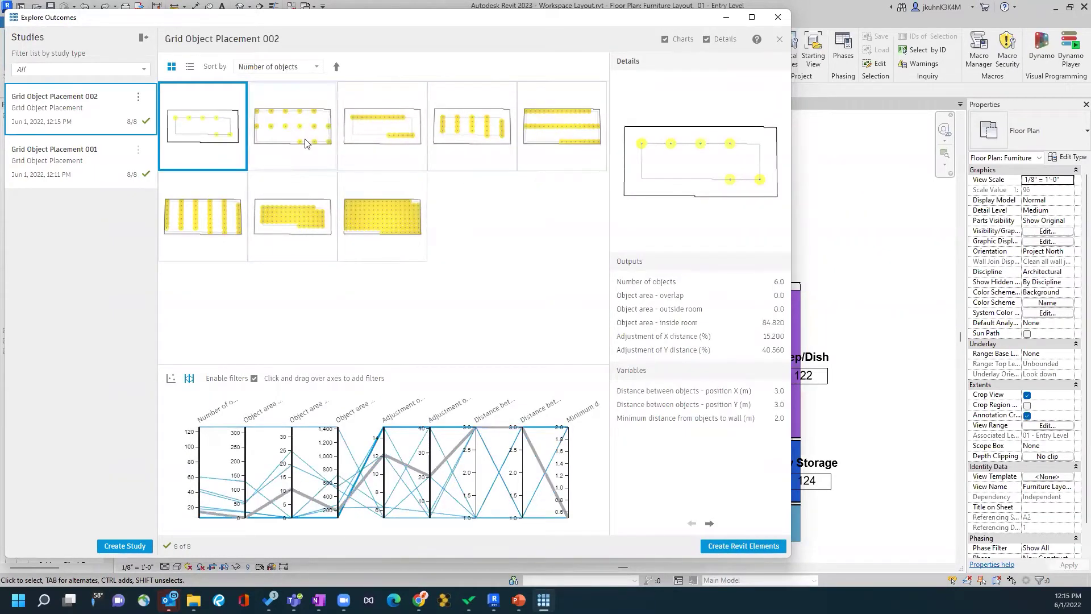
Review the 21-object column layout, filter by overlap area, and build its tables in the plan.
left_click(473, 134)
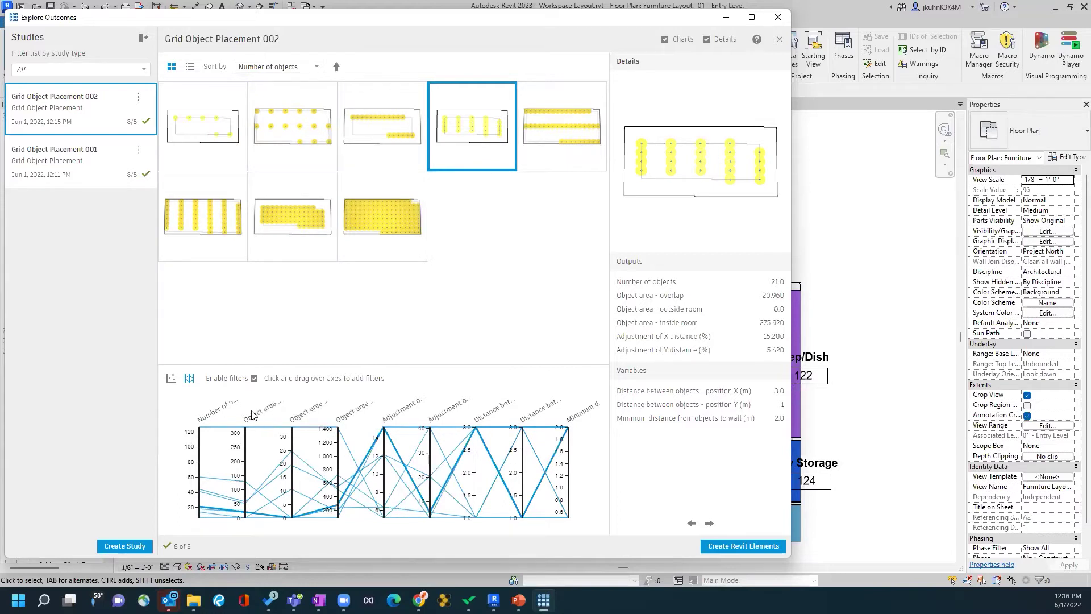
left_click_drag(244, 517, 245, 508)
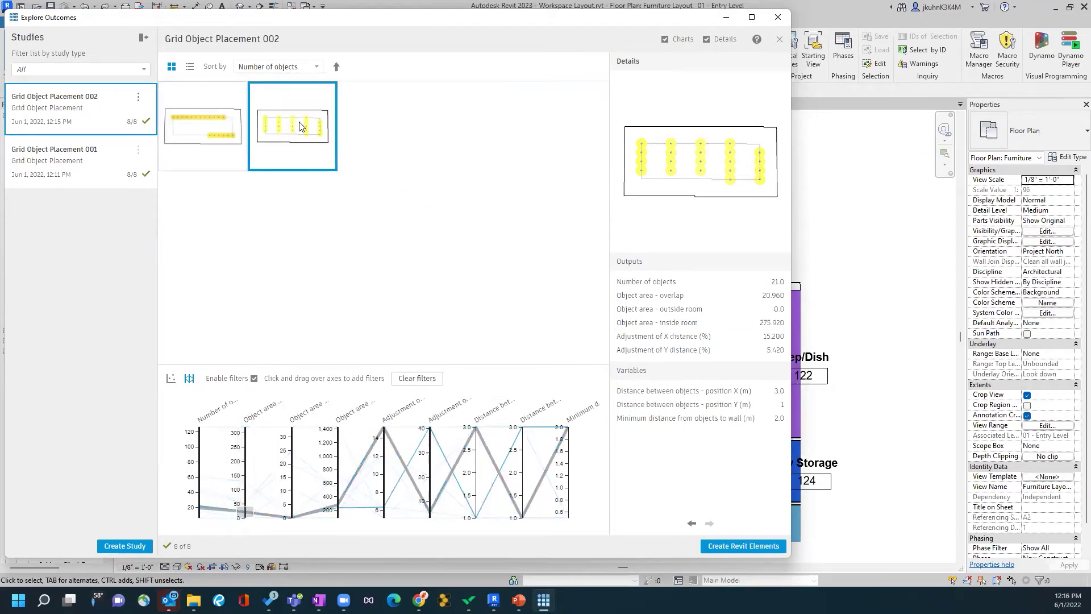
left_click(307, 145)
left_click(274, 117)
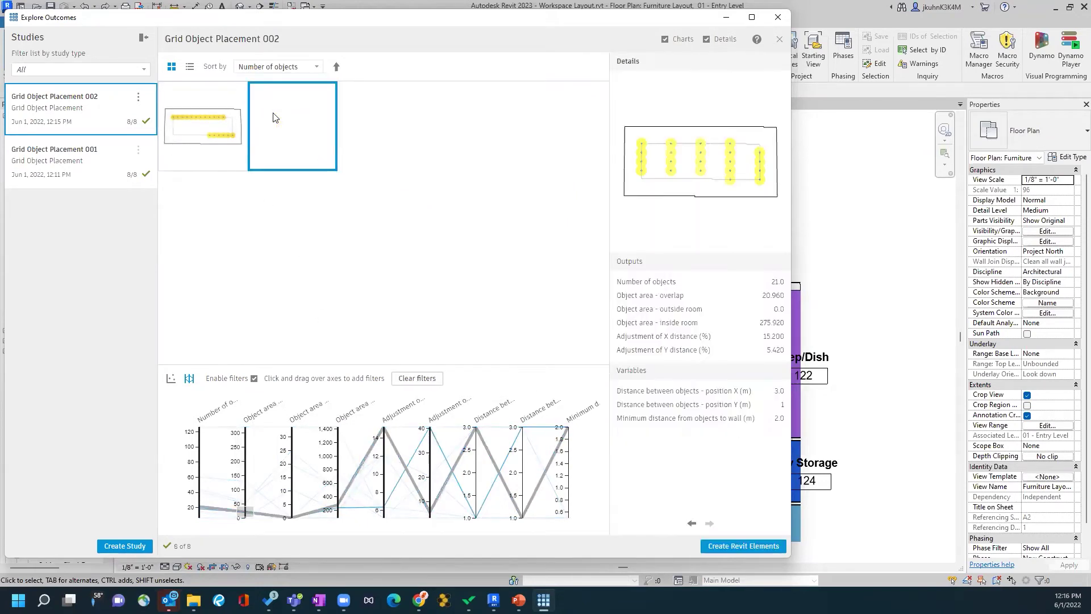
left_click(732, 548)
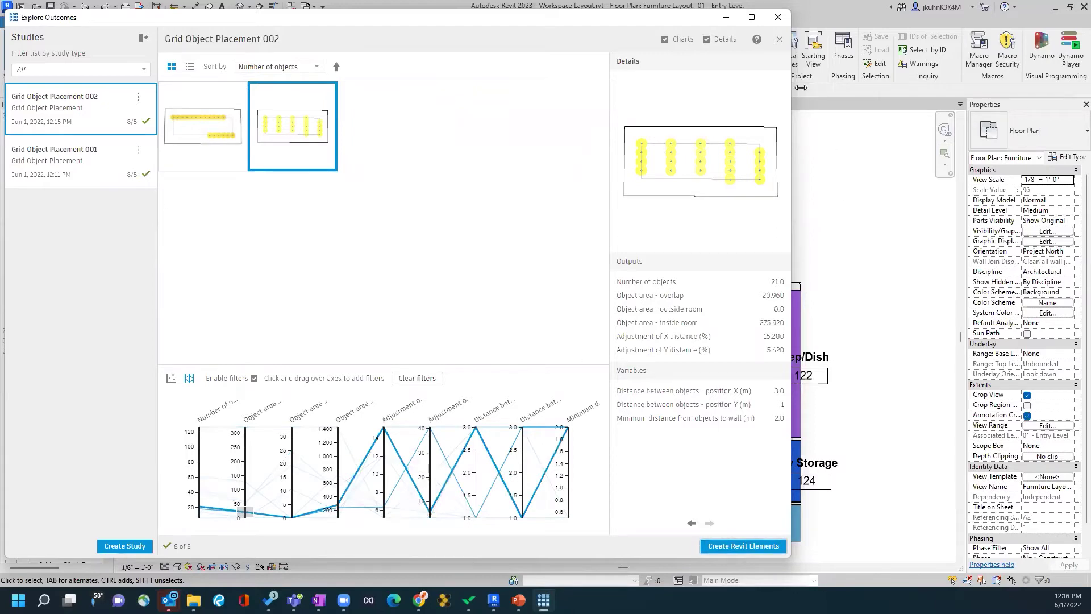
left_click(728, 19)
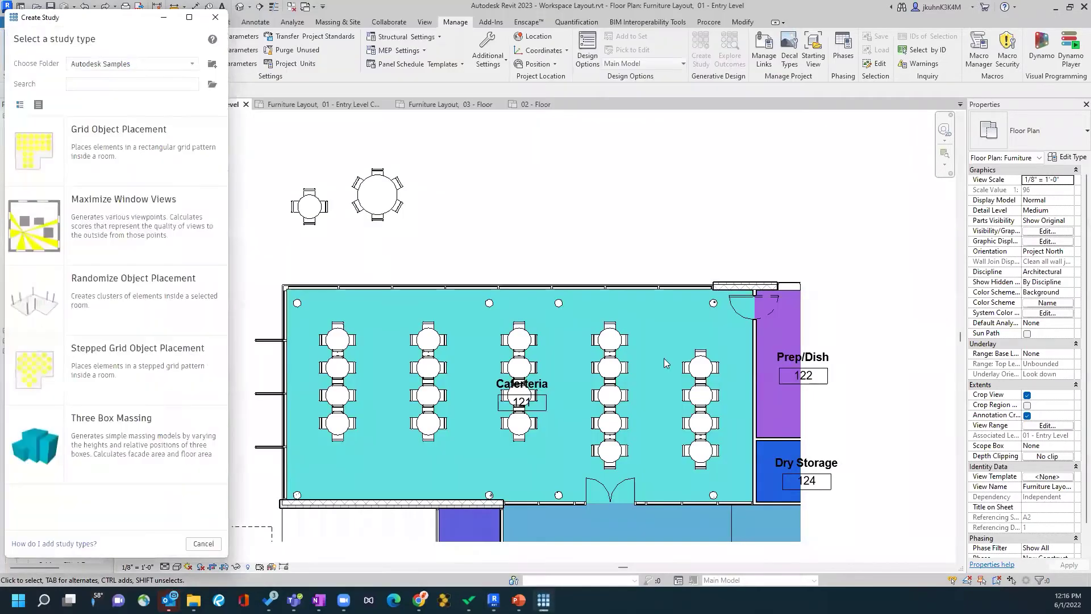
Undo the generated tables in the Caferteria and start a new Grid Object Placement study.
left_click(121, 547)
left_click_drag(801, 19, 803, 24)
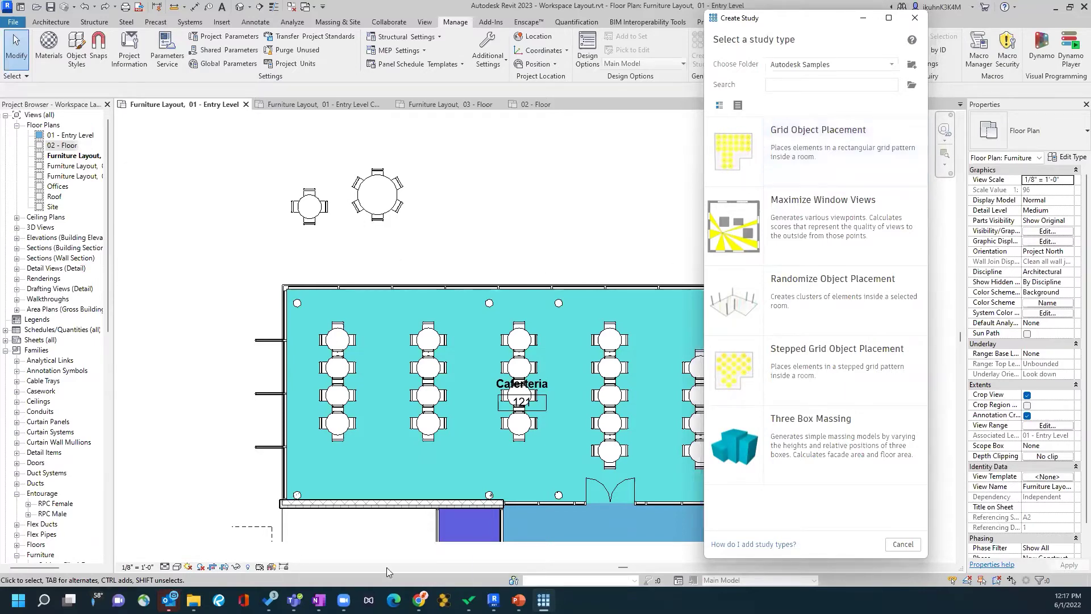
left_click(592, 132)
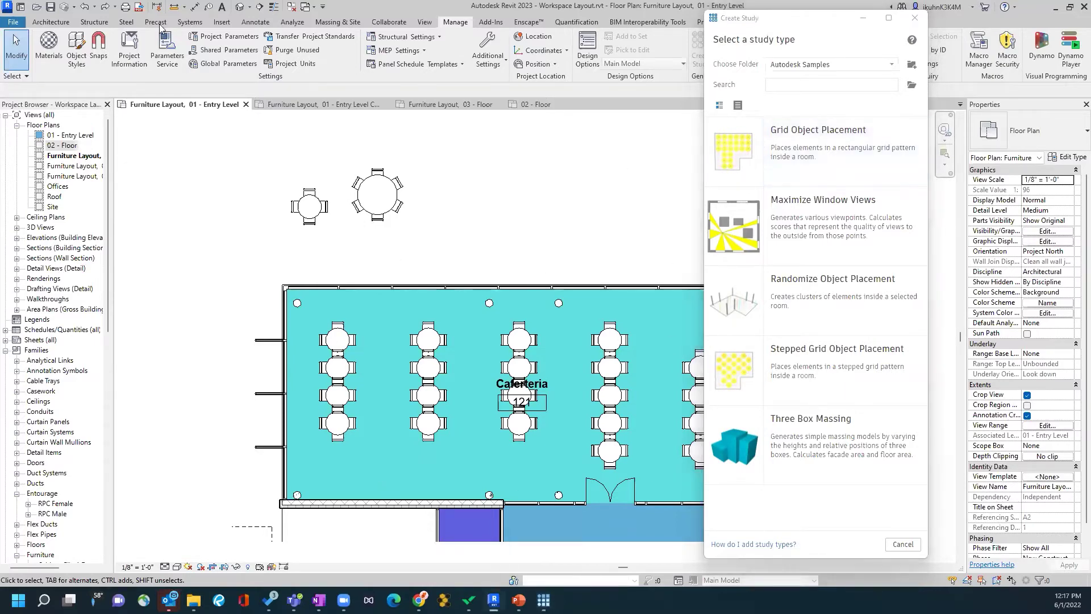
left_click(93, 7)
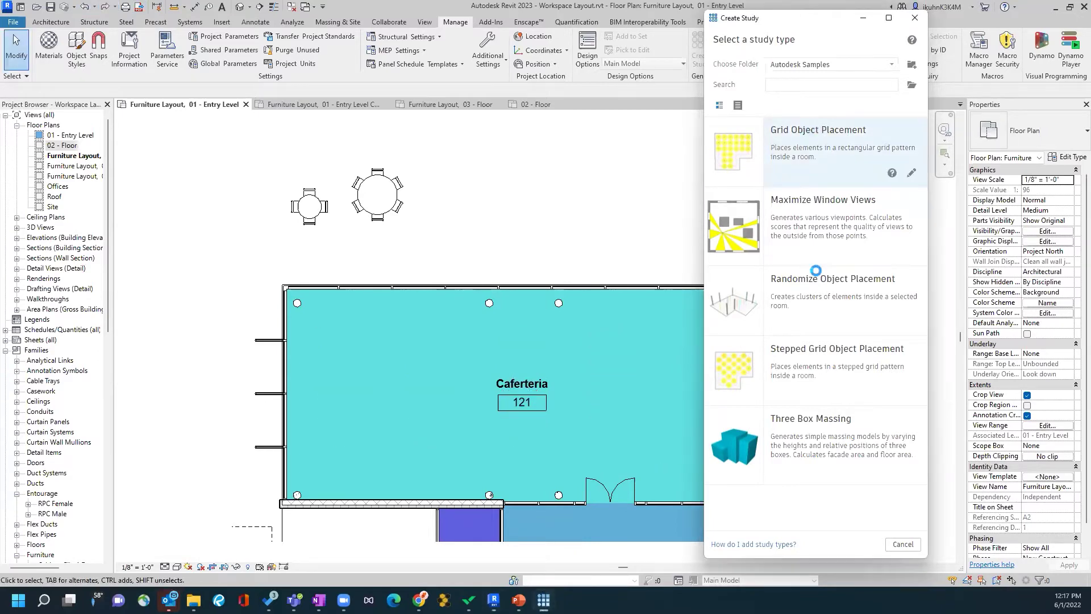
left_click(739, 151)
left_click(810, 146)
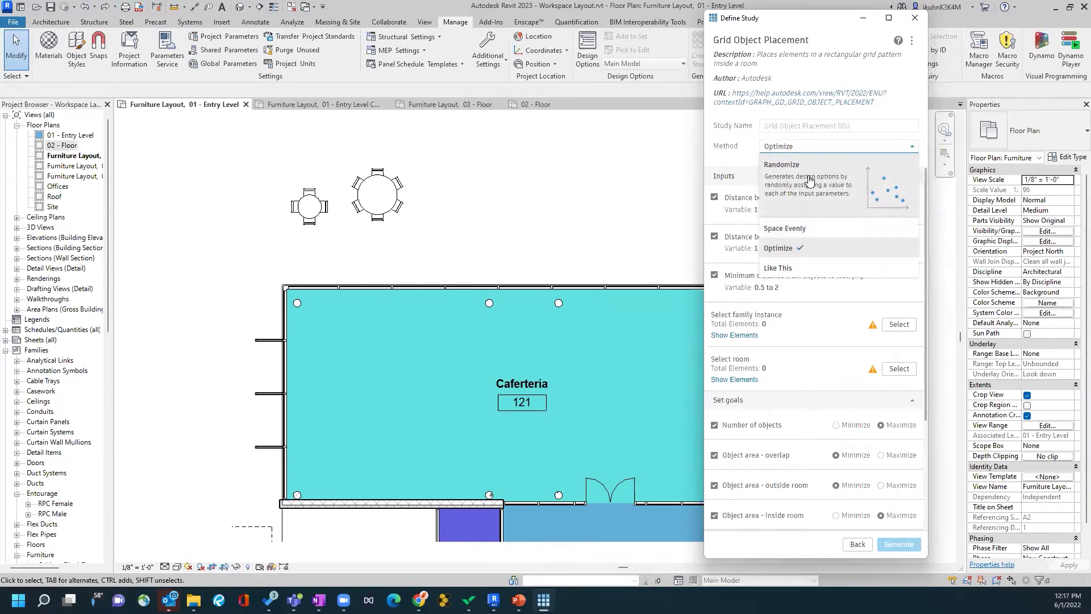
Use Randomize with constant X spacing, the small table, the Caferteria room and 20 solutions.
left_click(810, 181)
left_click(837, 198)
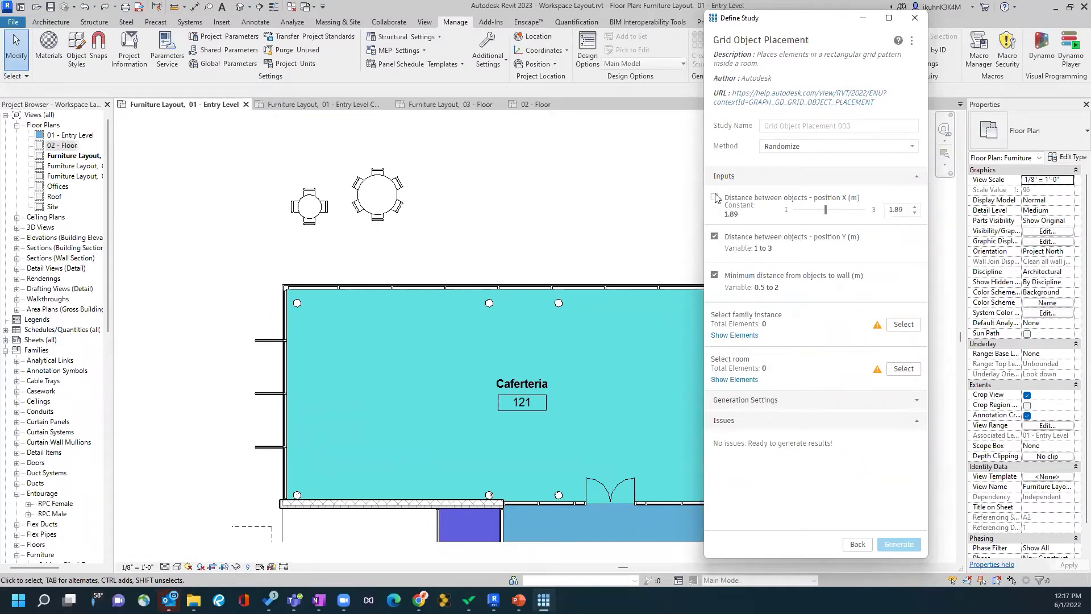
left_click(904, 325)
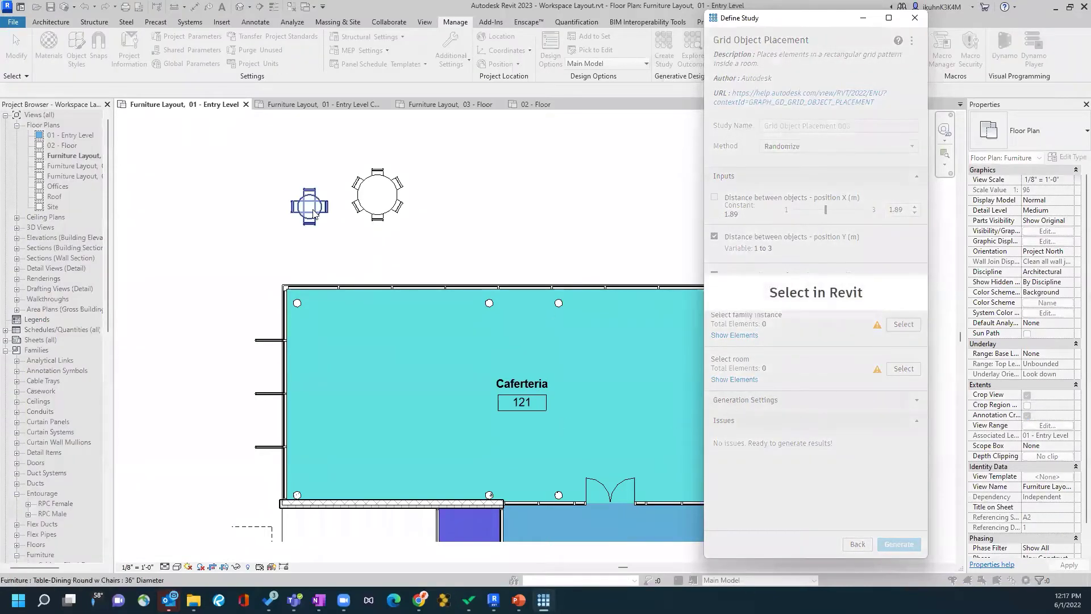
left_click(314, 214)
left_click(903, 369)
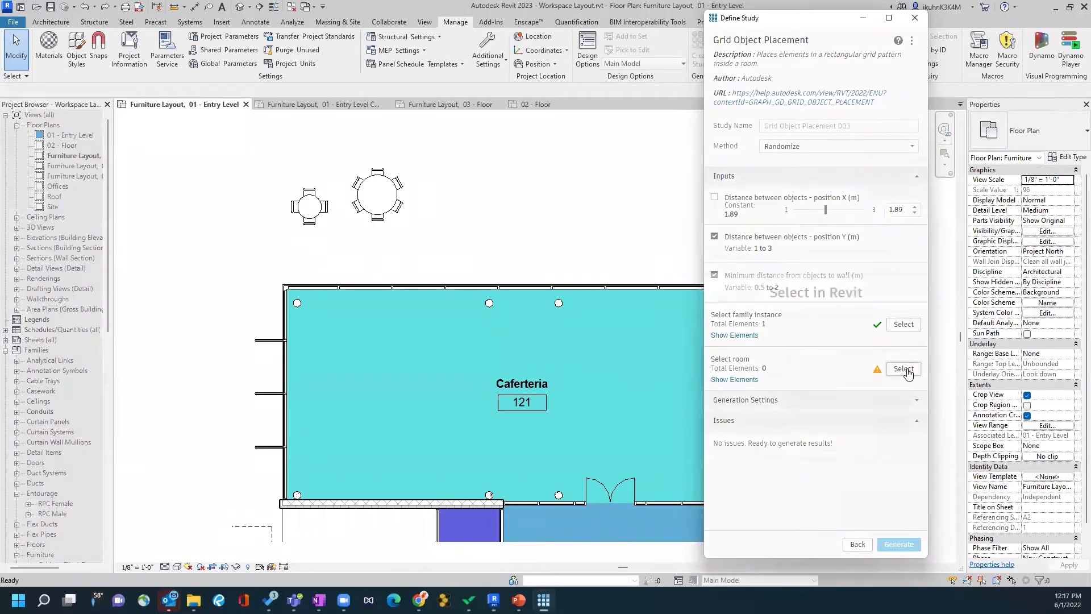
left_click(558, 352)
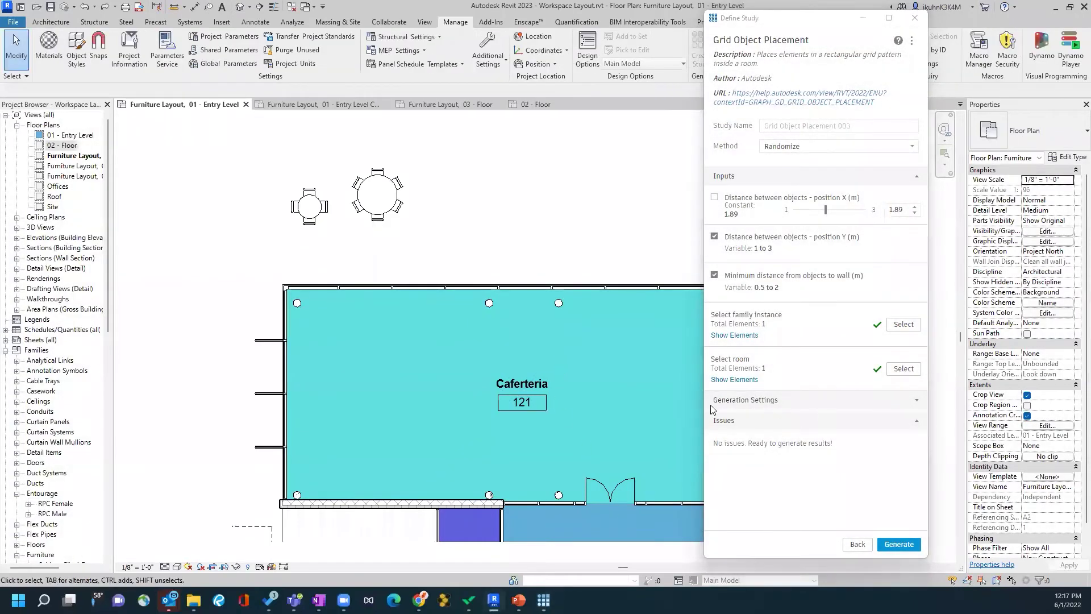
left_click(751, 401)
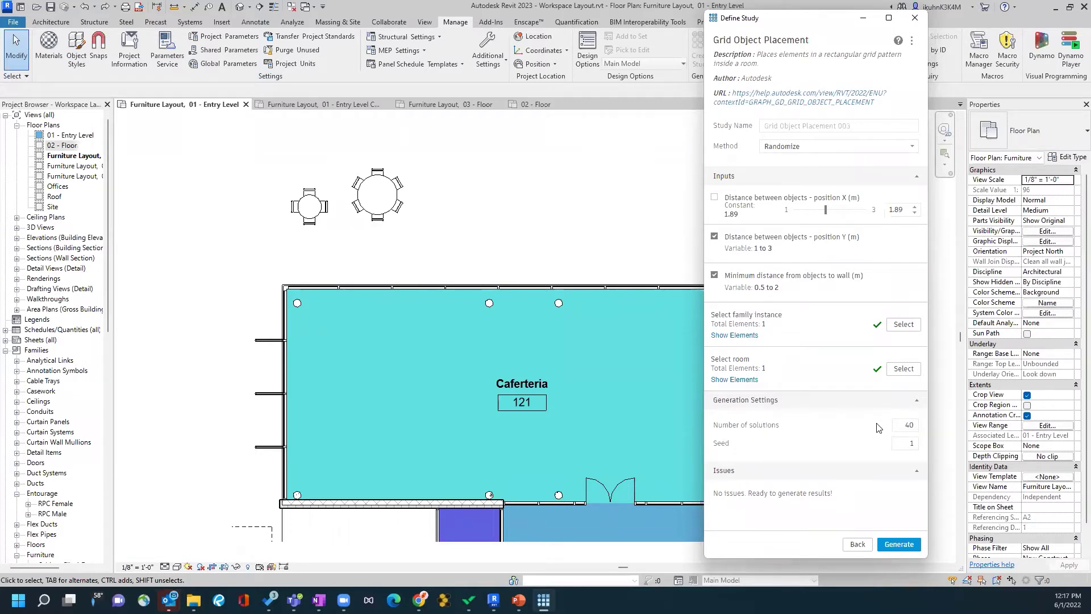
left_click(915, 423)
Generate the 20 randomized outcomes and widen the outcomes window.
left_click(899, 544)
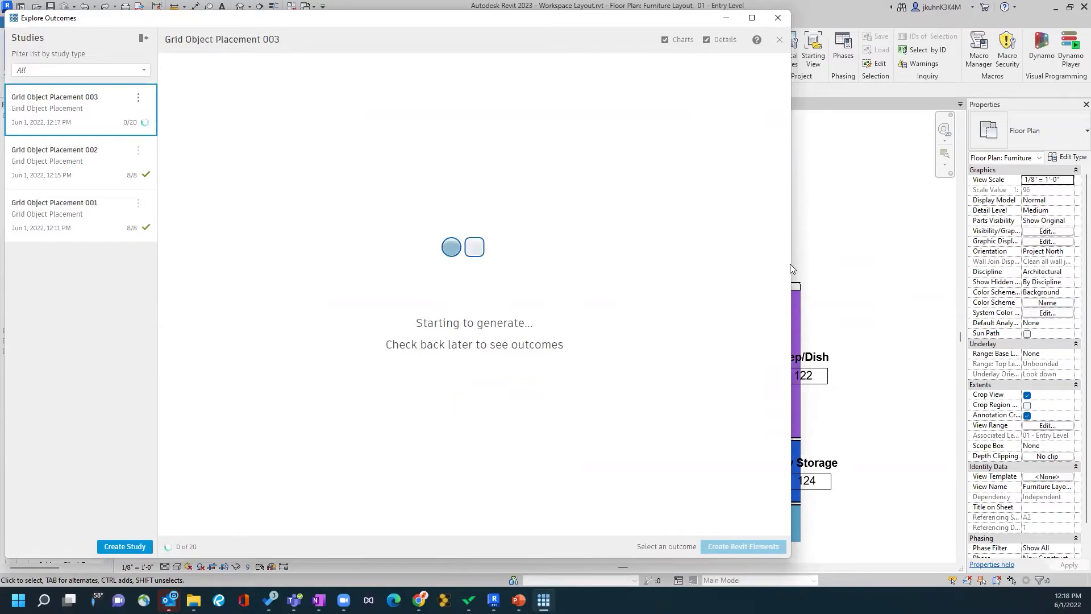
left_click_drag(791, 263, 916, 261)
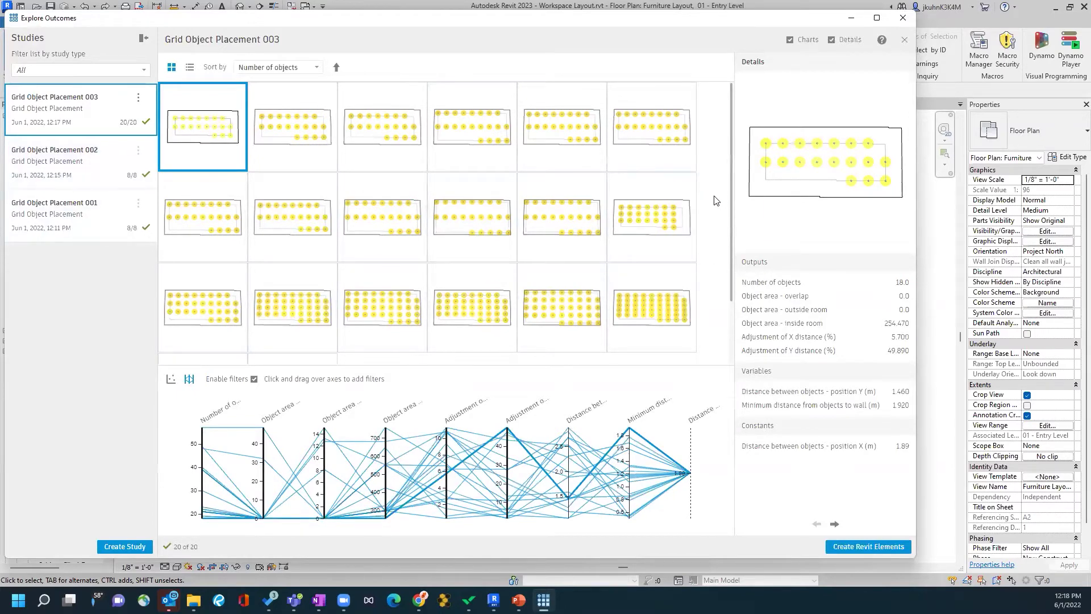
scroll(636, 227, "down", 3)
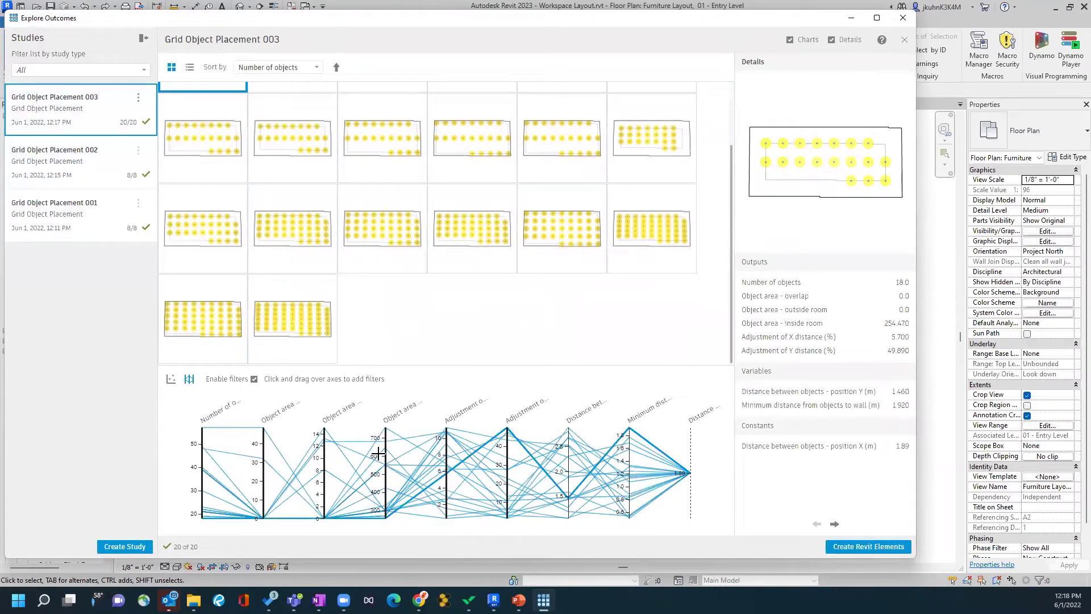
Filter by object area and Y-distance adjustment, then build the first 19-object layout in the plan.
left_click_drag(386, 500, 388, 518)
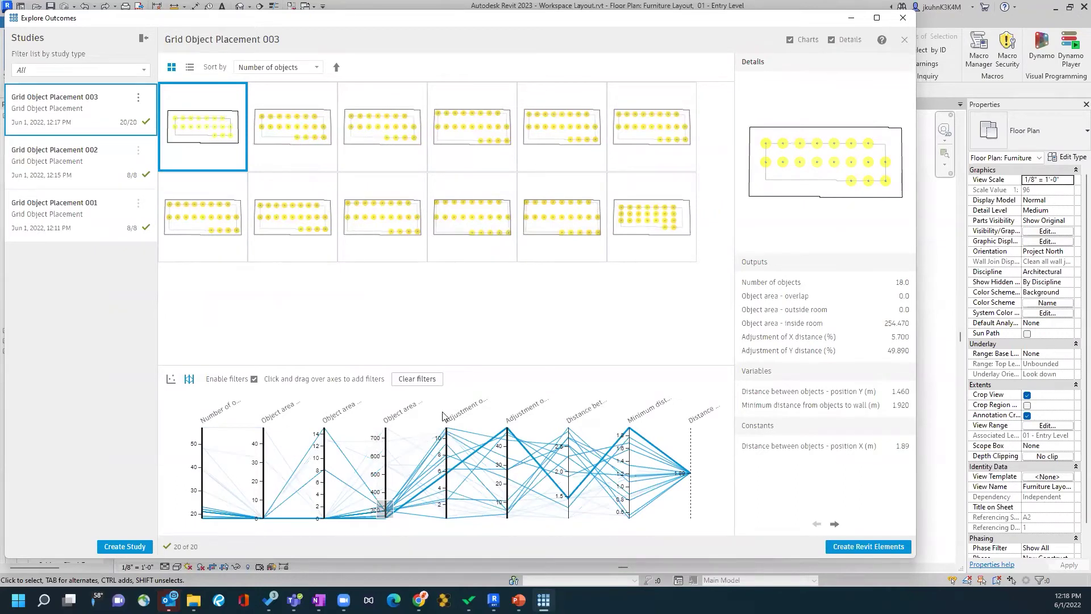
mouse_move(507, 455)
left_mouse_down()
mouse_move(508, 517)
mouse_move(512, 494)
left_mouse_up()
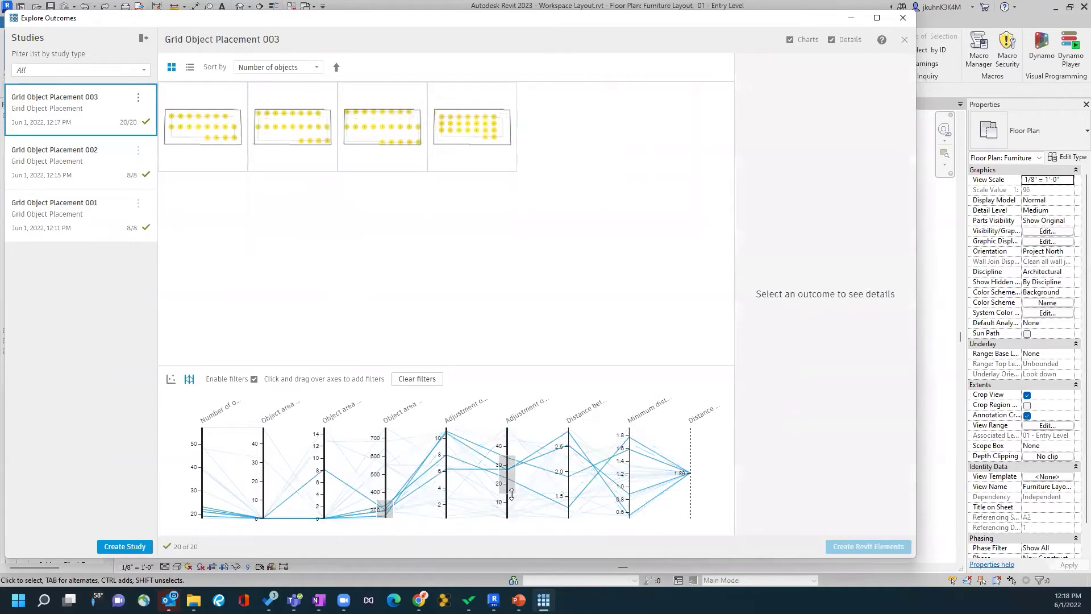
left_click(205, 136)
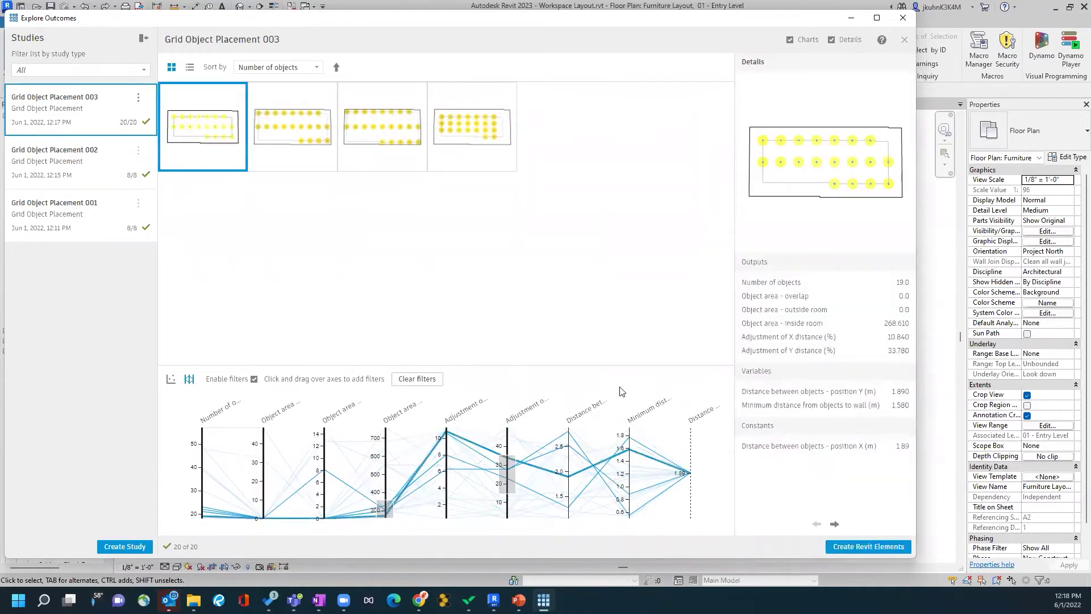
left_click(851, 547)
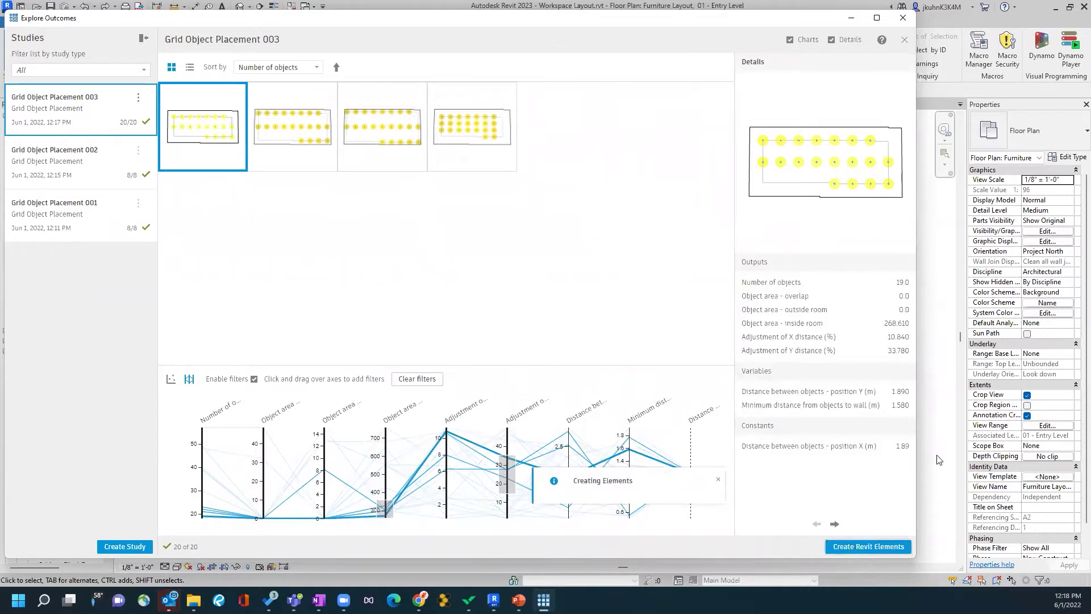
left_click(926, 316)
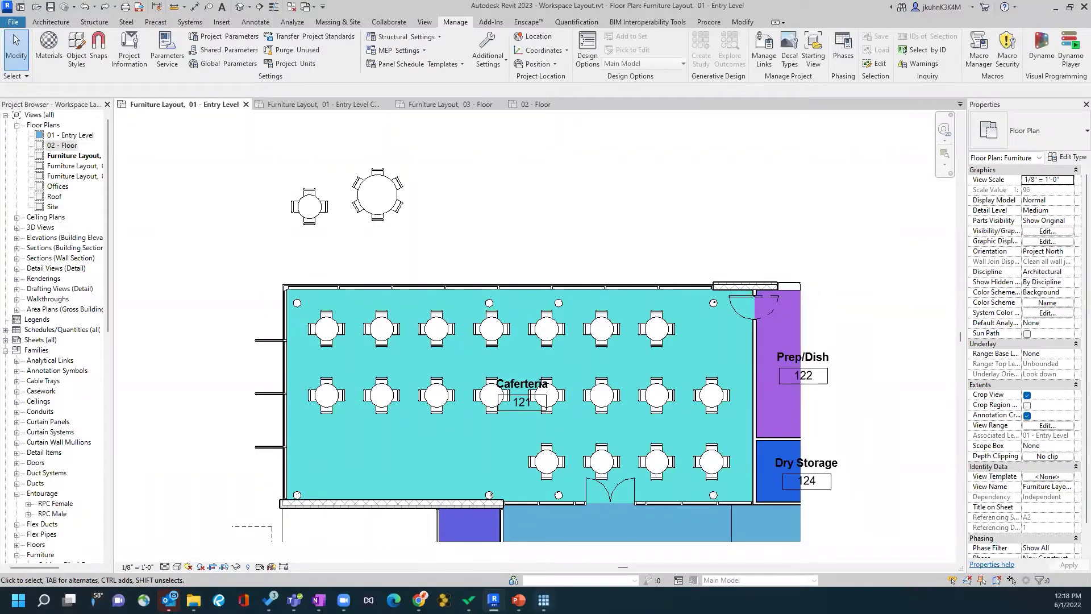
left_click(544, 601)
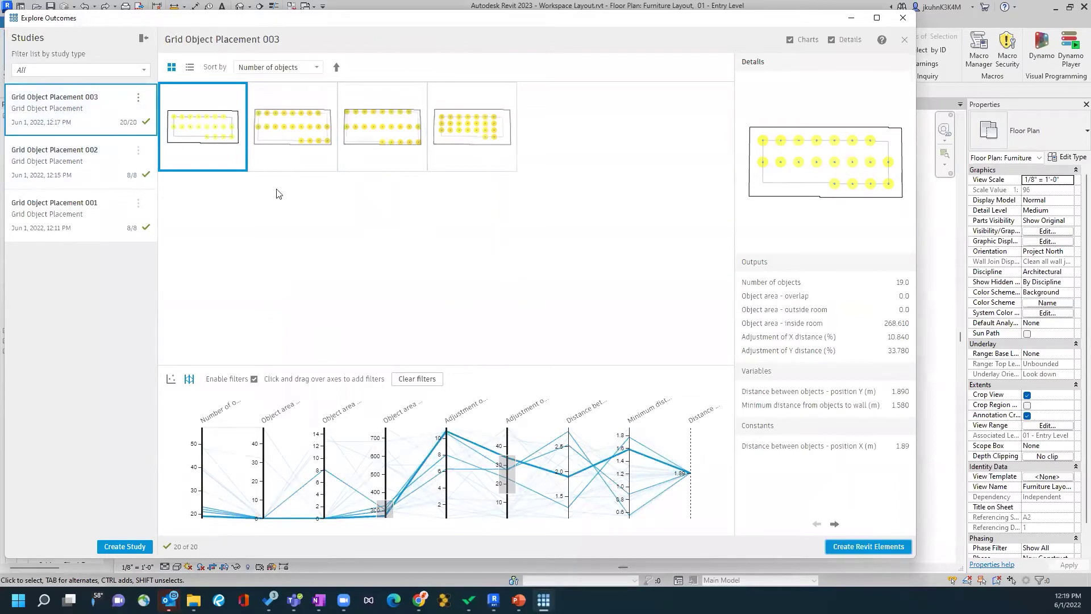
Start another study and show the Furniture Layout, 01 - Entry Level Copy 1 view beside the chooser.
left_click(111, 547)
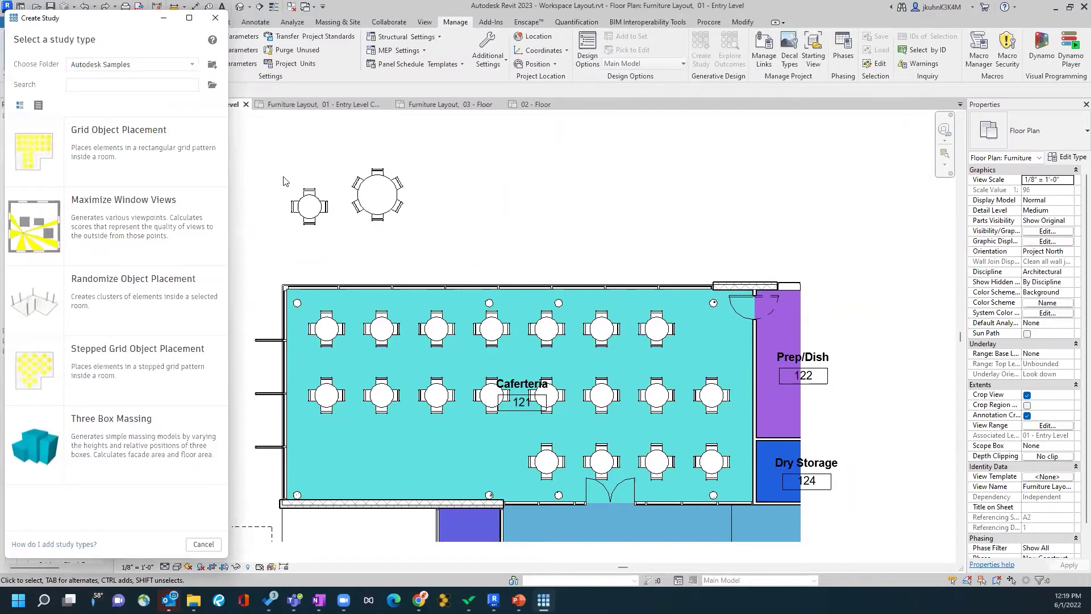
left_click_drag(137, 43, 784, 41)
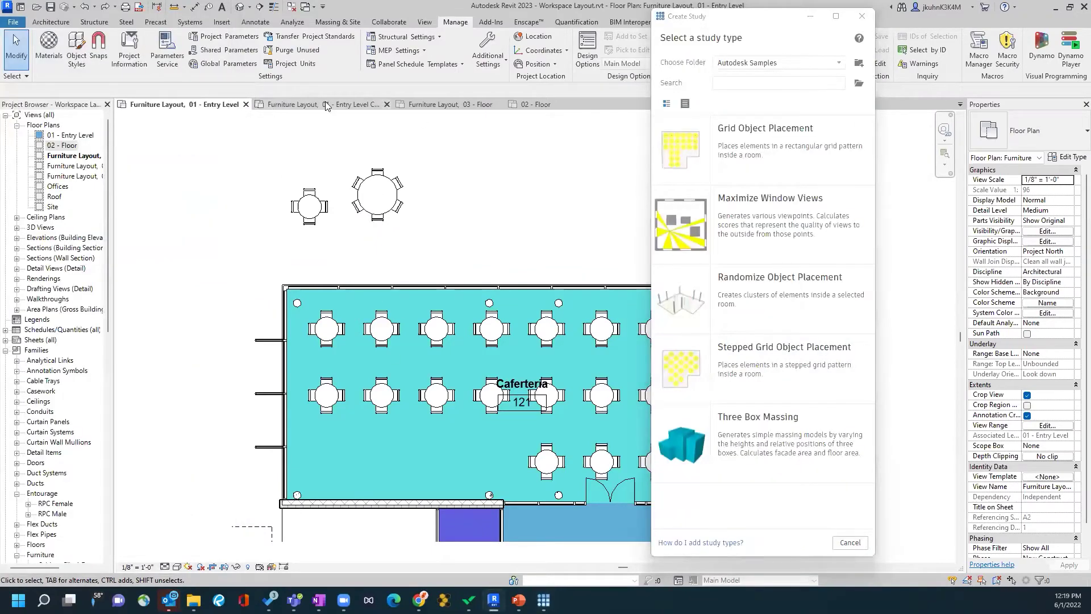
left_click(296, 104)
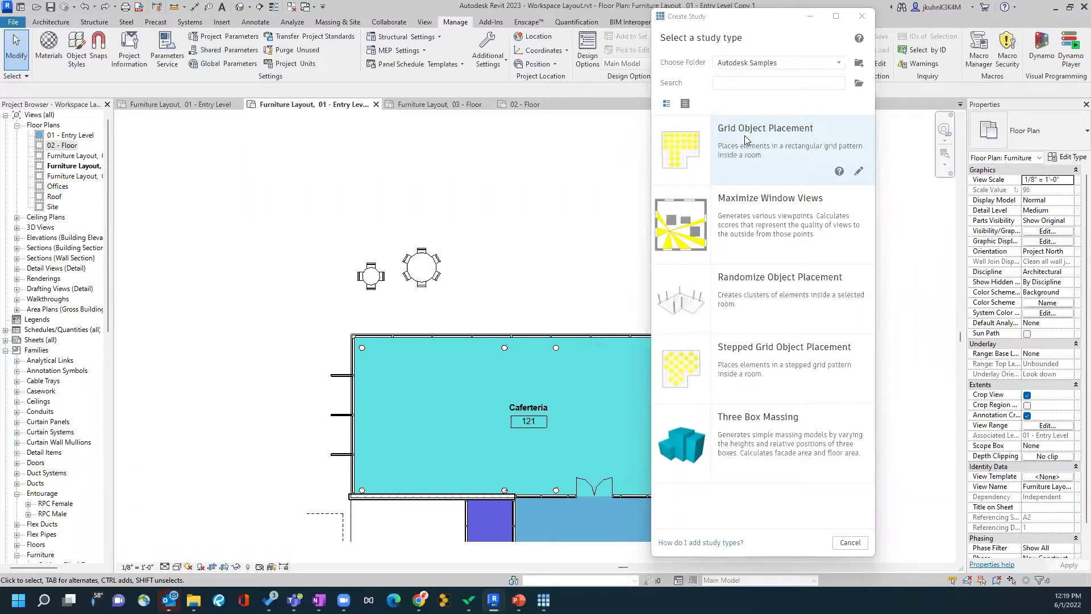
Begin an Optimize Stepped Grid Object Placement study targeting the round table and the Caferteria room.
left_click(754, 378)
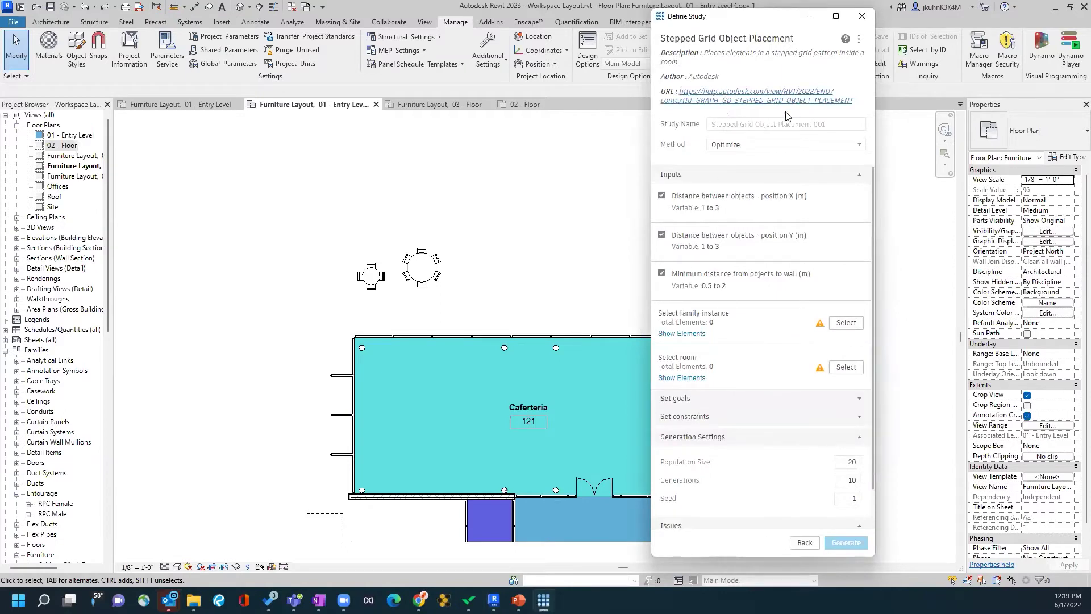
left_click(750, 148)
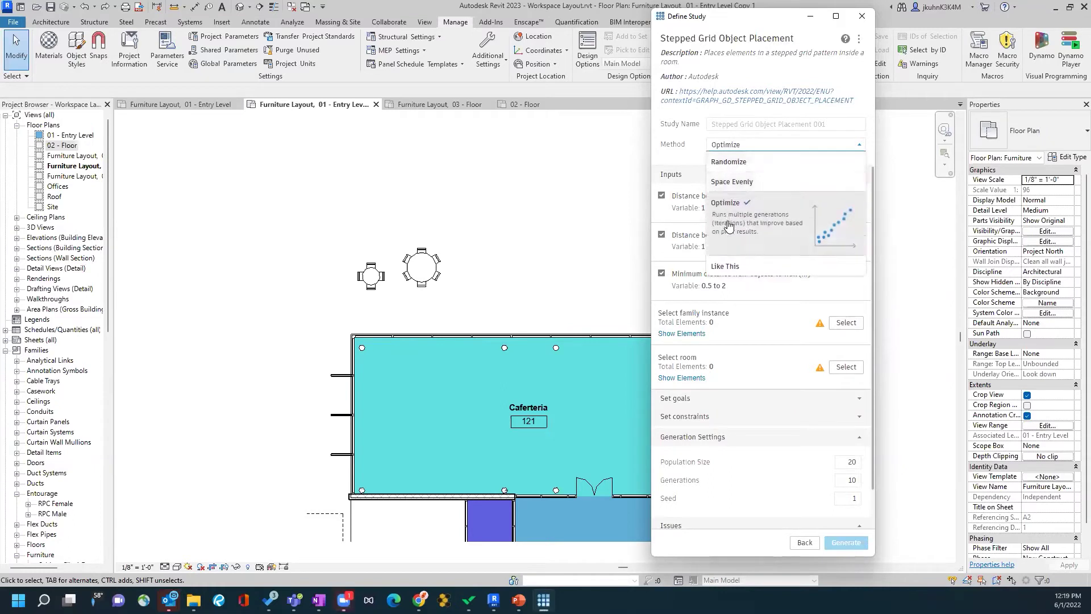
left_click(751, 215)
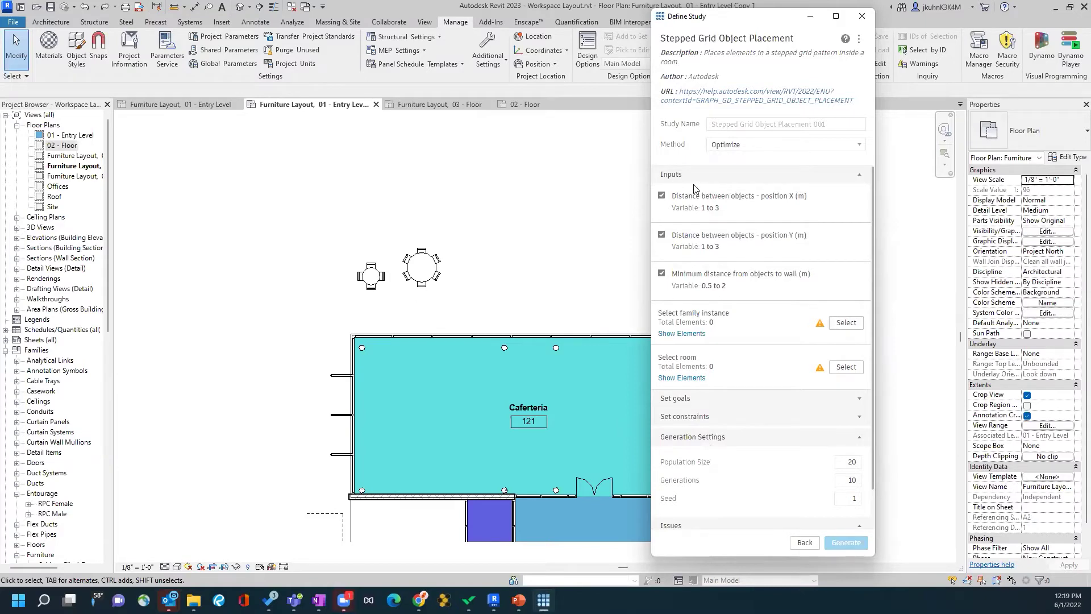
left_click(847, 323)
left_click(429, 280)
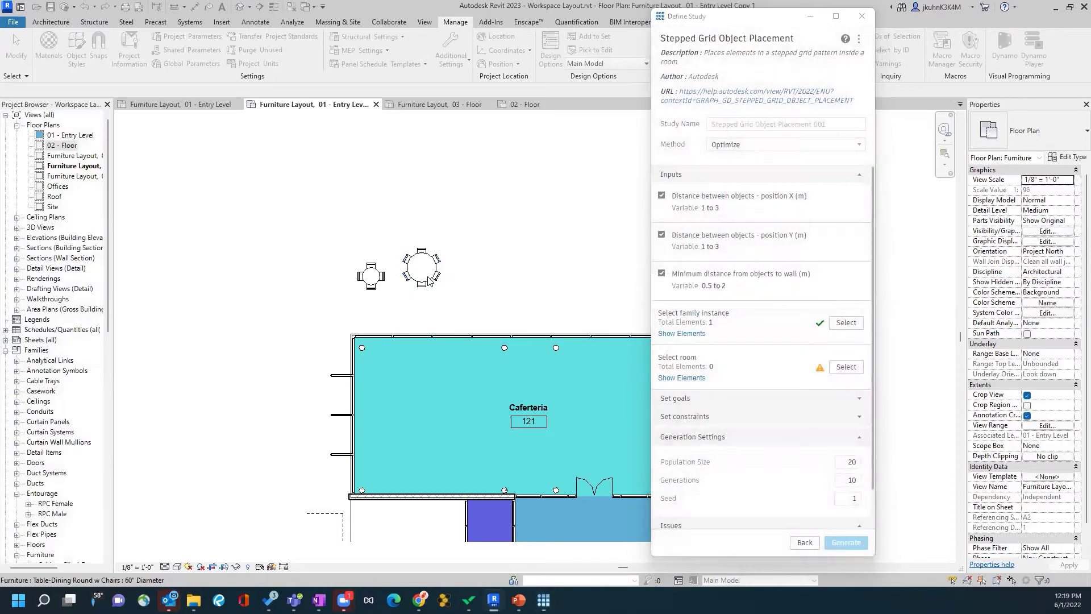
left_click(847, 367)
left_click(554, 436)
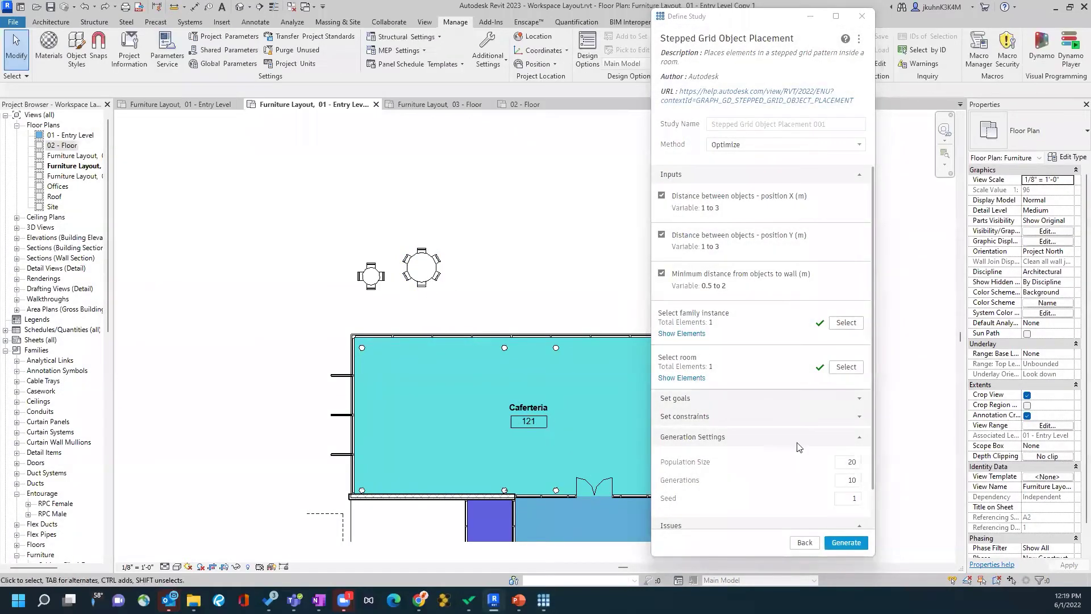
left_click(800, 400)
Set the Number of objects goal to Minimize and uncheck the Object area - outside room goal.
scroll(776, 364, "down", 3)
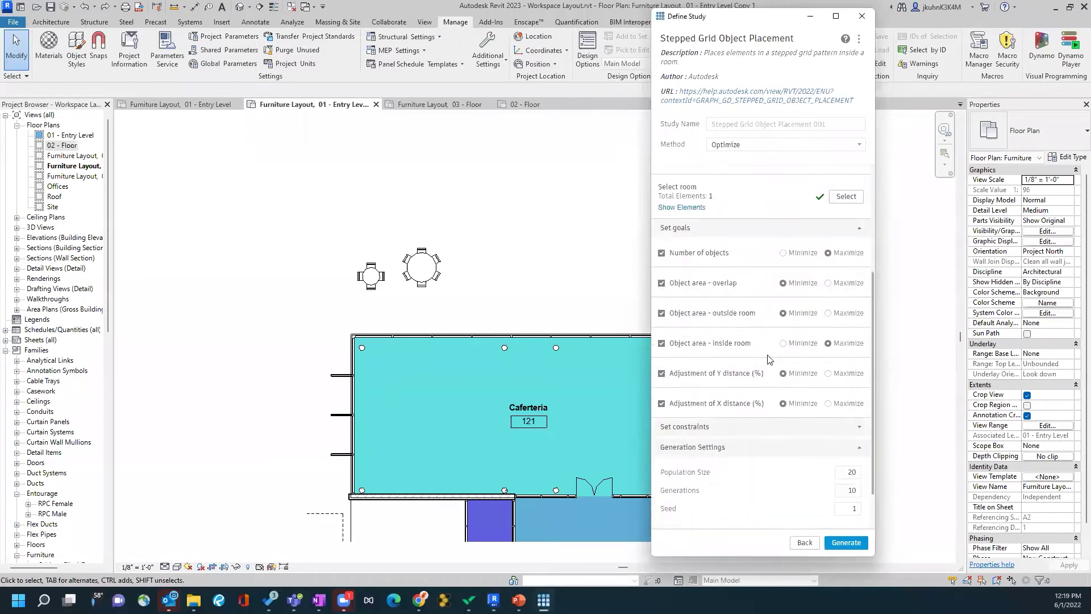
left_click(707, 427)
scroll(767, 430, "down", 3)
scroll(761, 428, "up", 6)
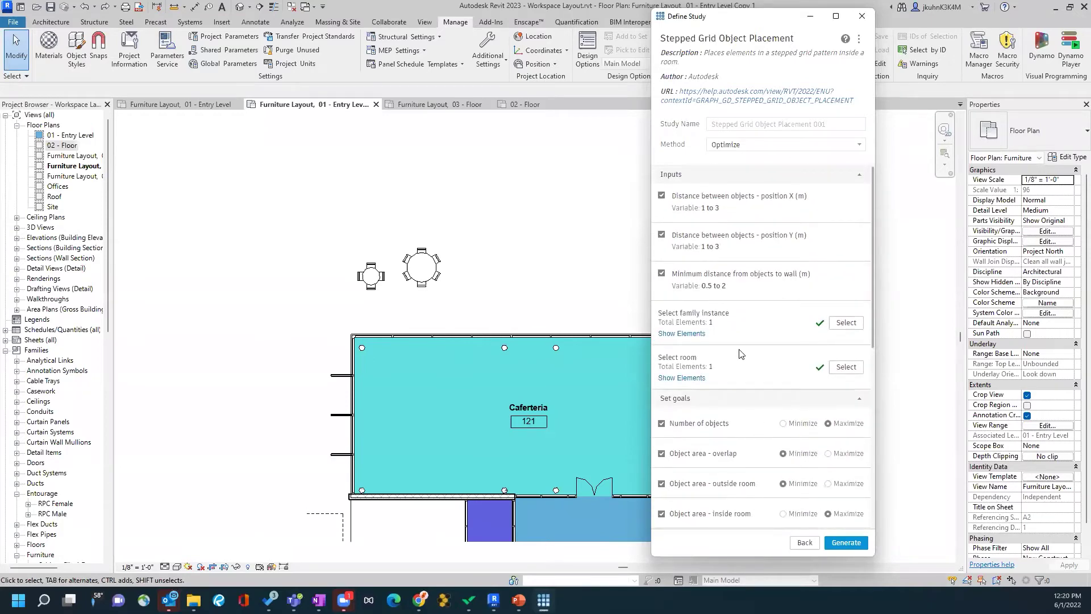
scroll(737, 357, "down", 1)
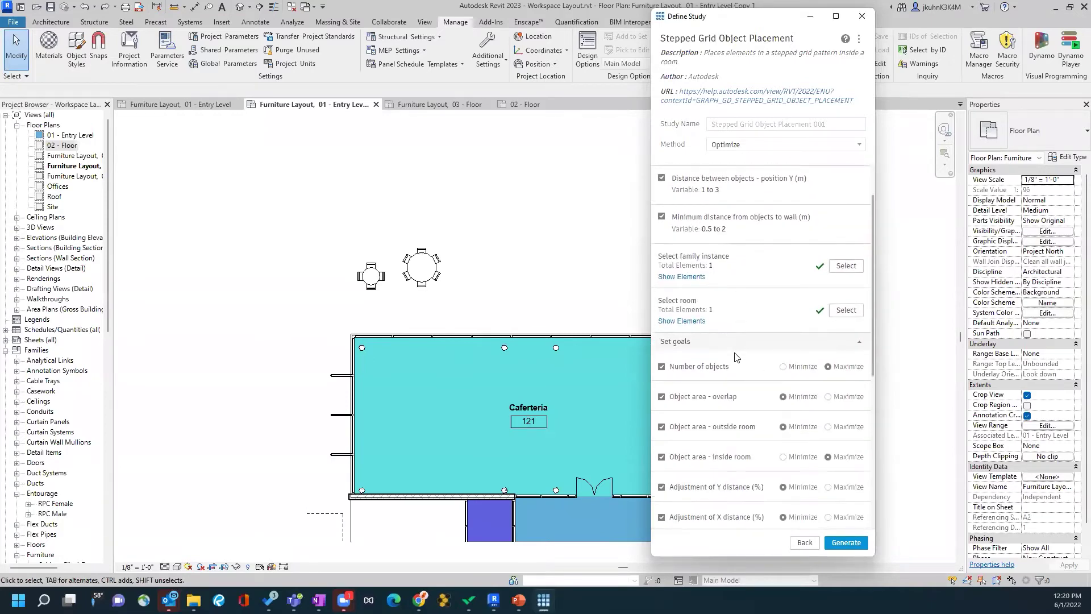
scroll(735, 356, "down", 1)
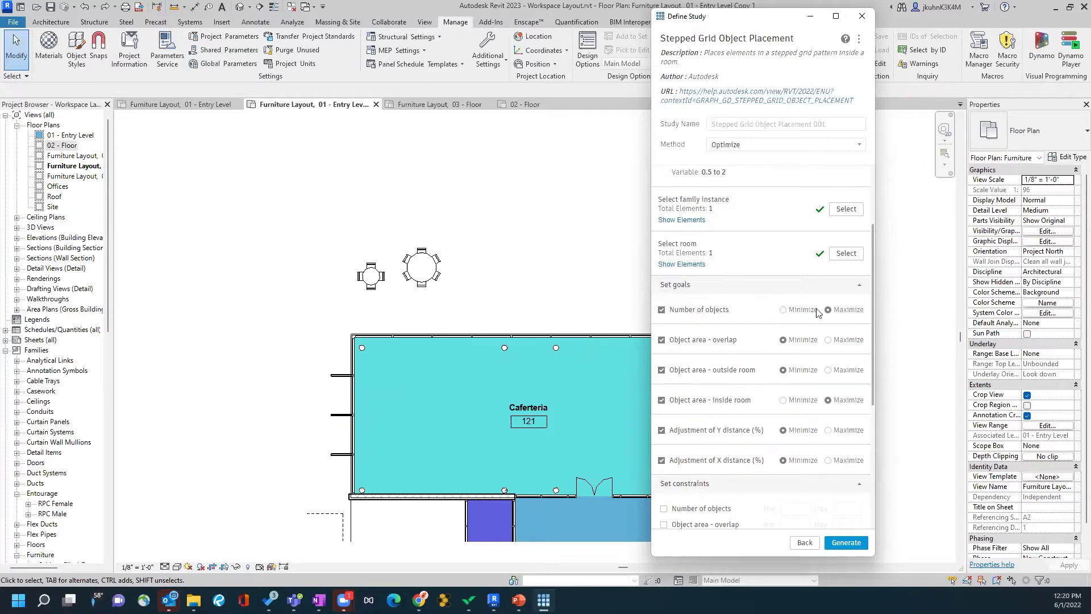
left_click(784, 311)
left_click(662, 370)
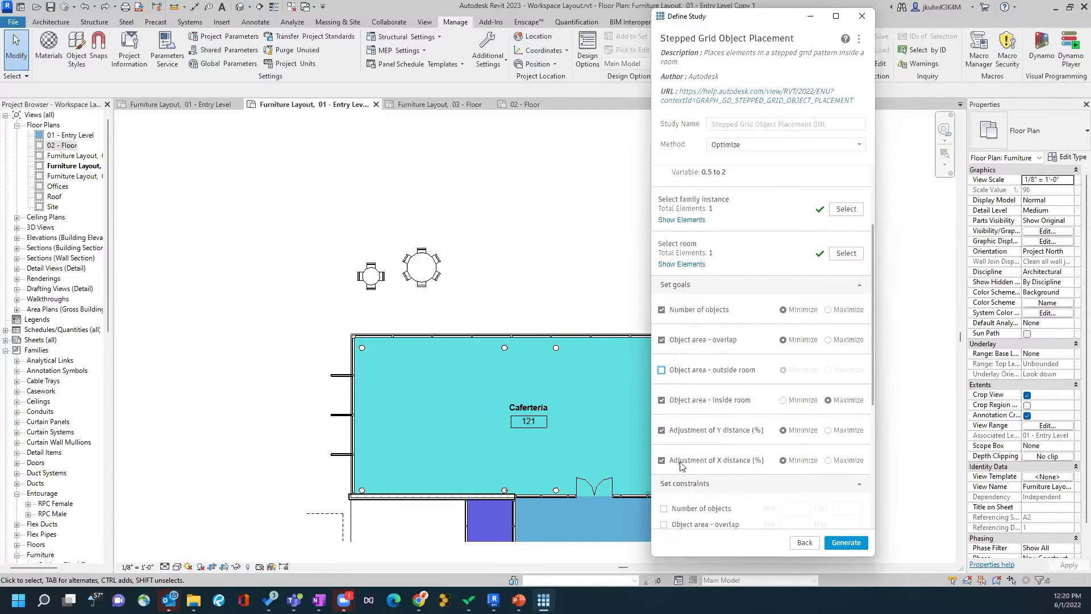
scroll(717, 371, "down", 3)
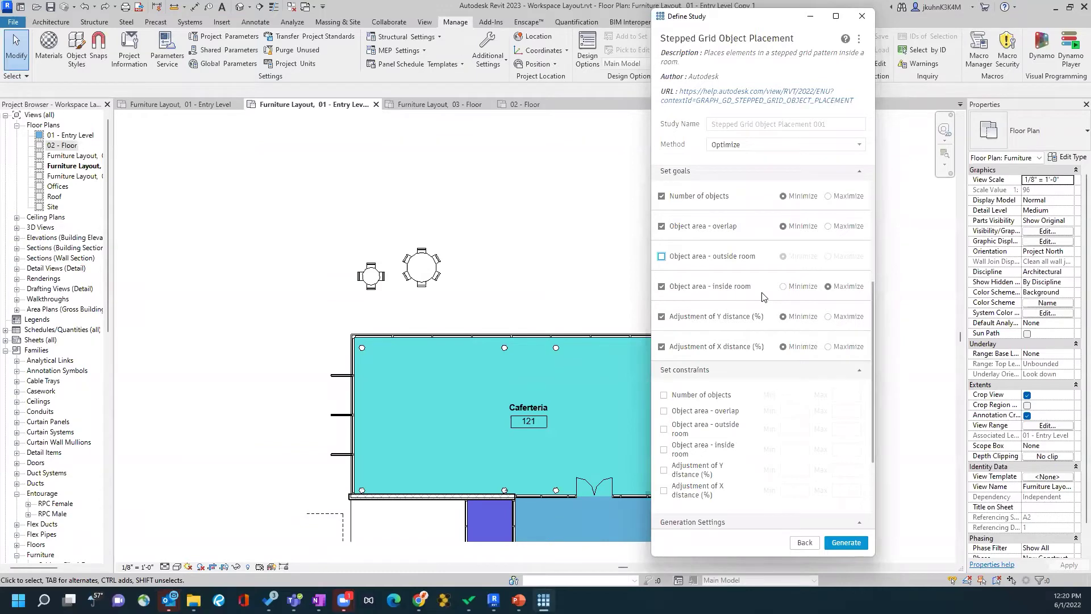
scroll(762, 296, "down", 3)
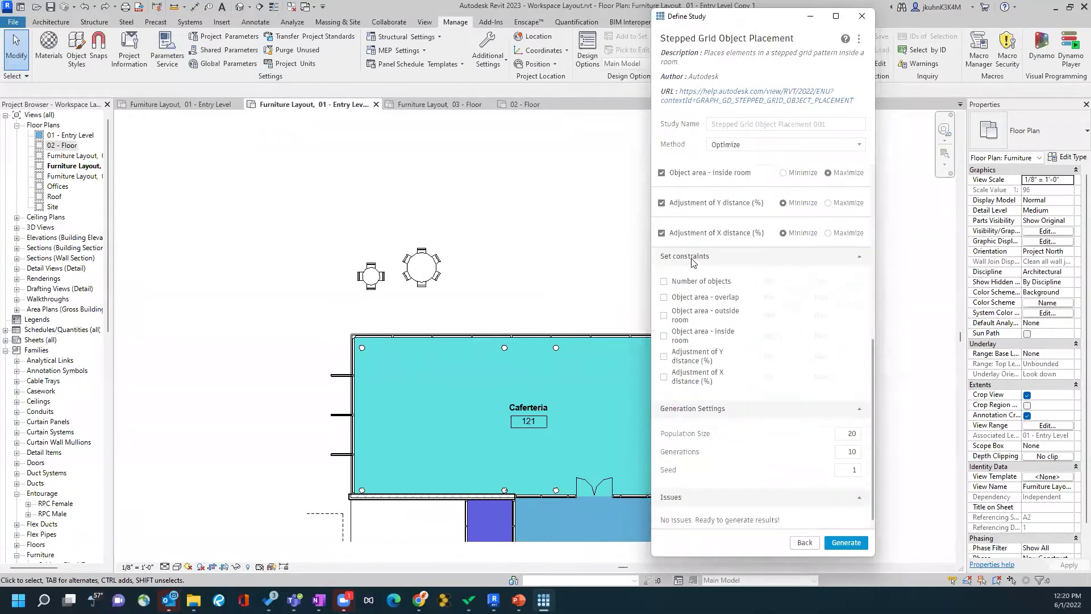
Constrain the number of objects to a maximum of 30.
left_click(664, 282)
key("Tab")
type("30")
Constrain the overlap area to a minimum of 5 and maximum of 10.
left_click(689, 300)
left_click(788, 297)
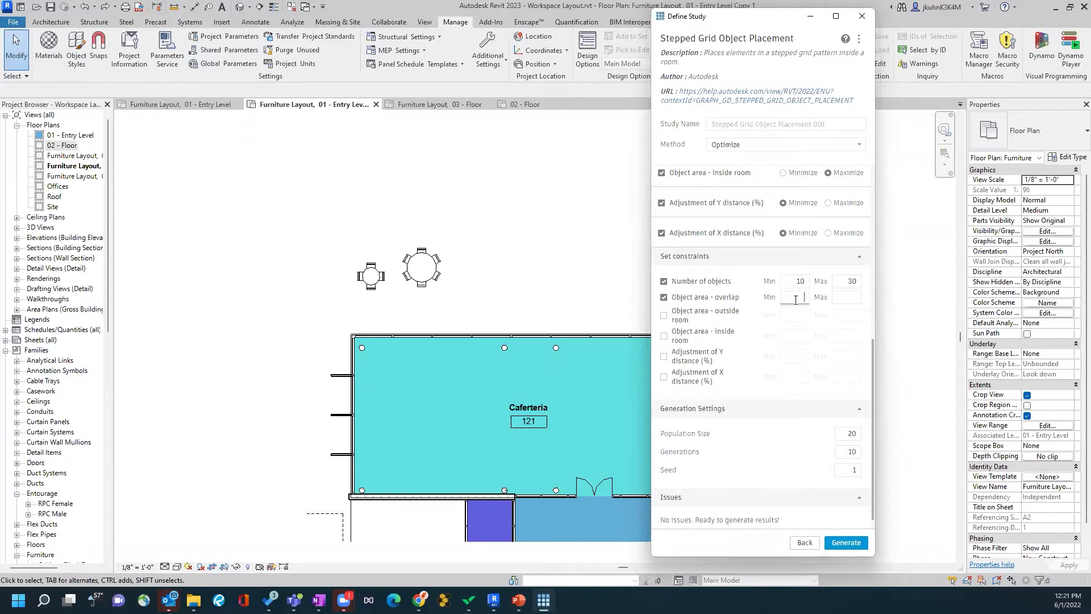
type("5")
key("Tab")
type("10")
scroll(768, 346, "down", 1)
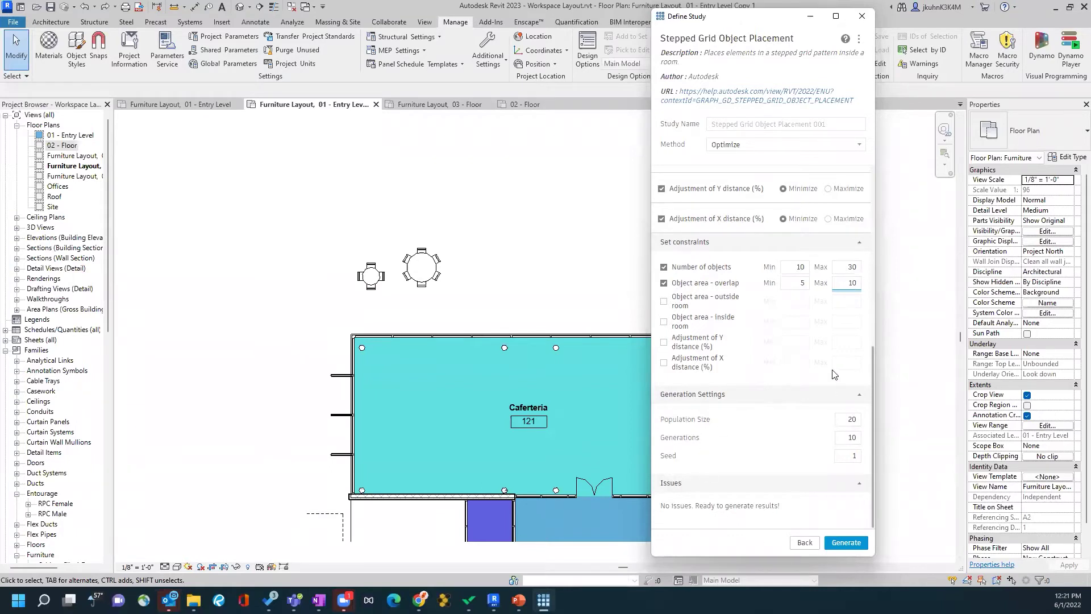
Generate the Stepped Grid Object Placement 001 outcomes.
left_click(846, 543)
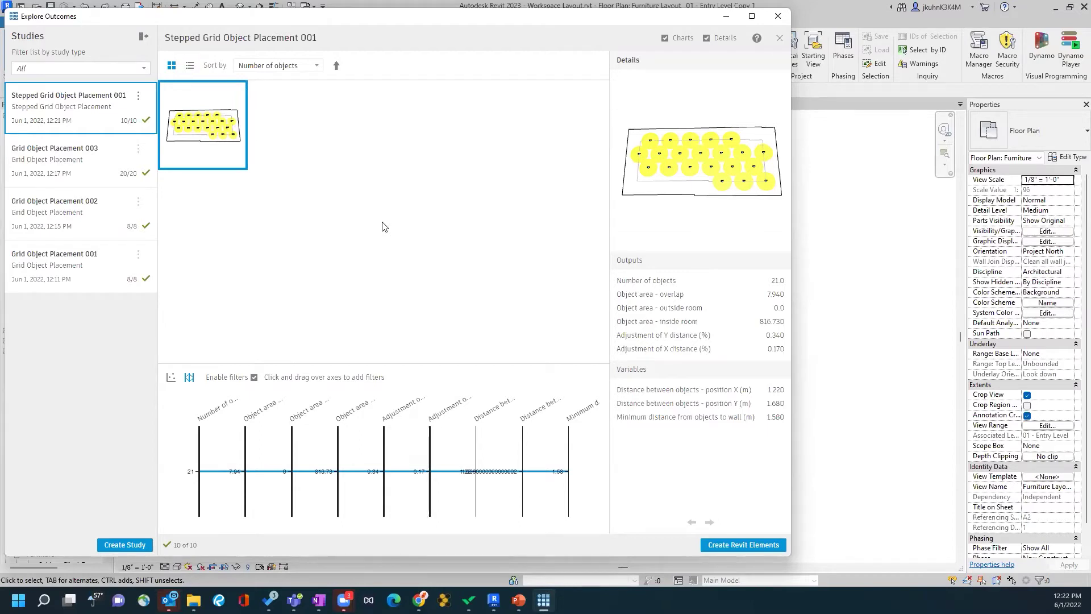
Select the 21-object Stepped Grid Object Placement 001 outcome and create its round tables in the Caferteria plan.
left_click(214, 114)
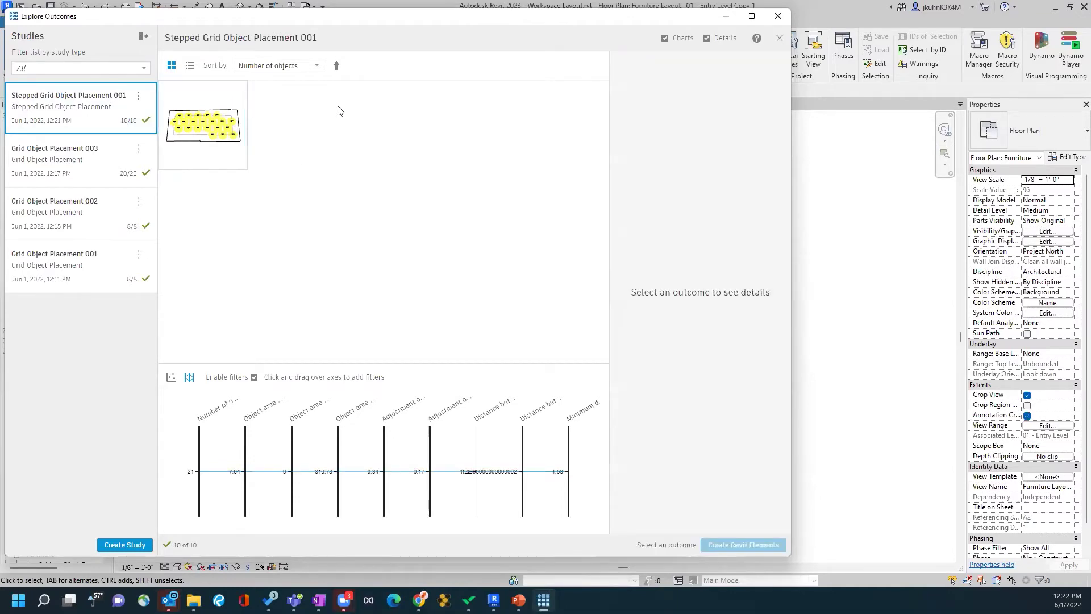
left_click(121, 144)
left_click(105, 100)
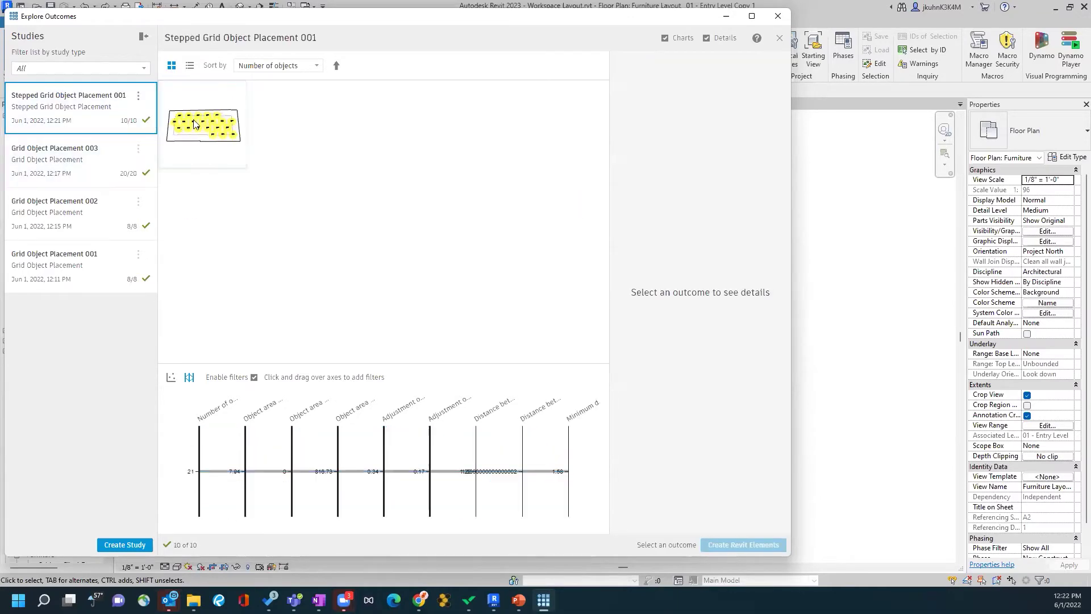
left_click(210, 126)
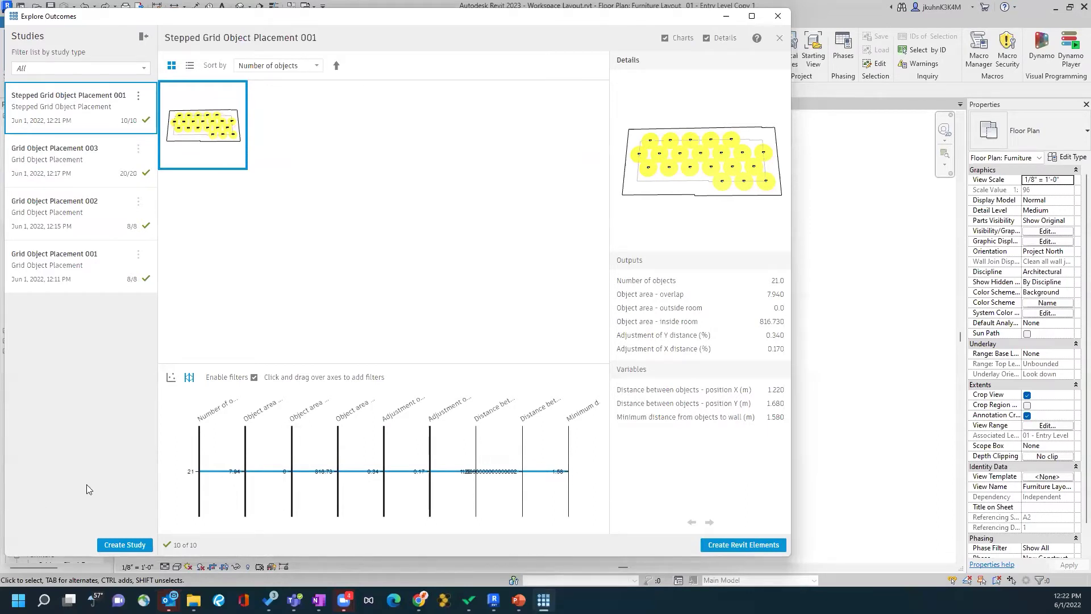
left_click(139, 97)
left_click(101, 102)
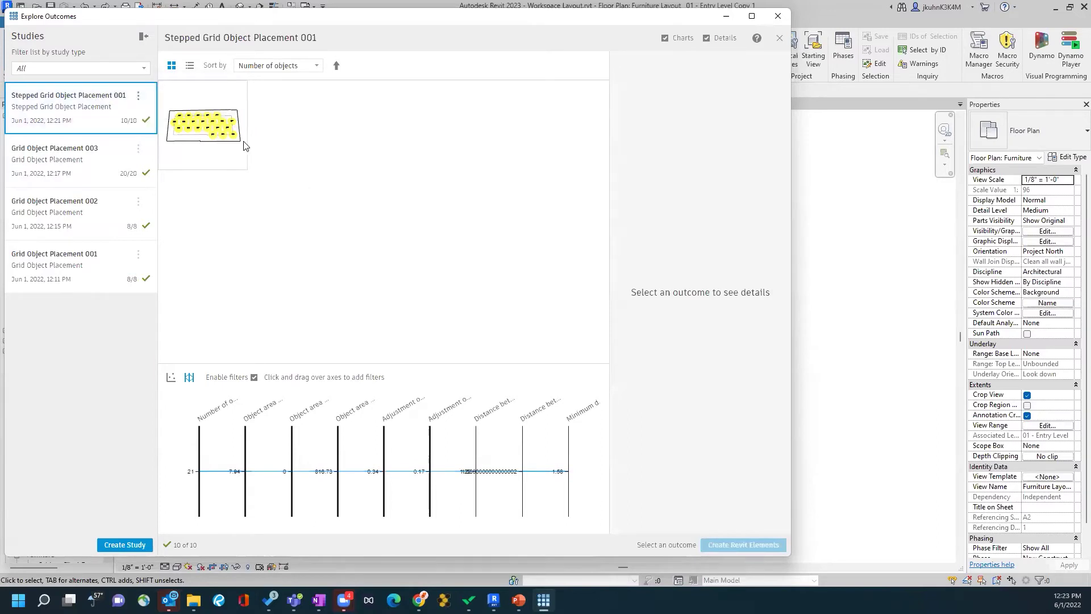
left_click(711, 547)
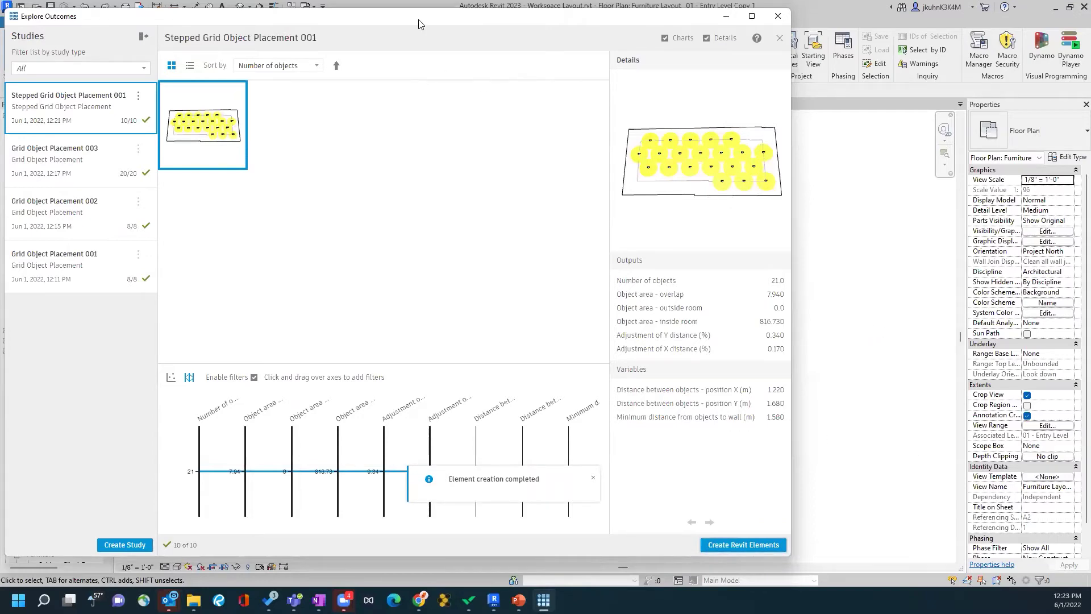
left_click(834, 295)
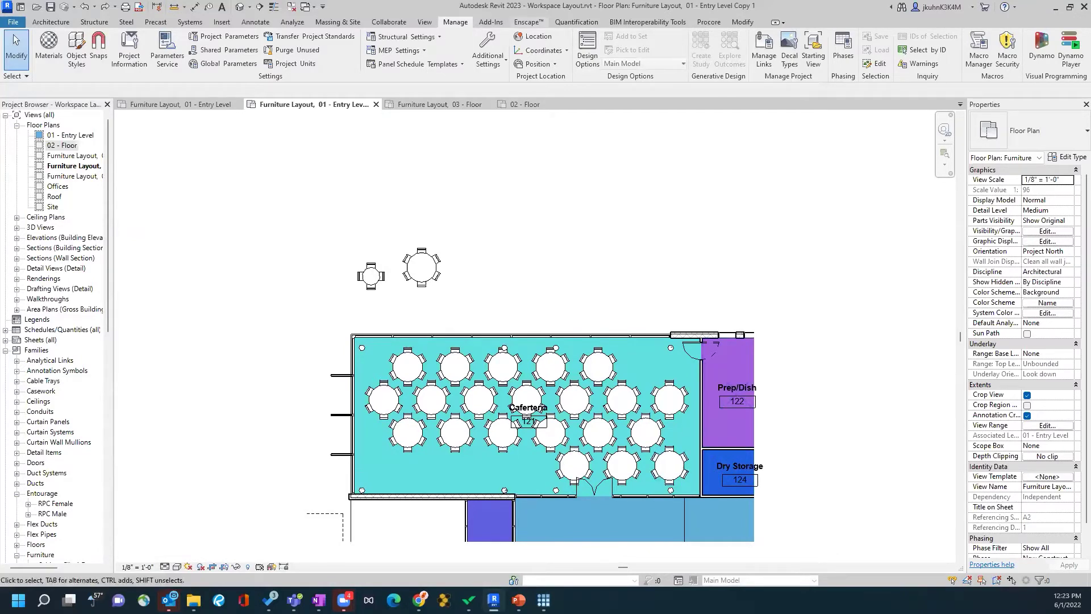
Undo the placed tables and chairs, then start a new study with its study-type list enlarged.
key("ctrl+z")
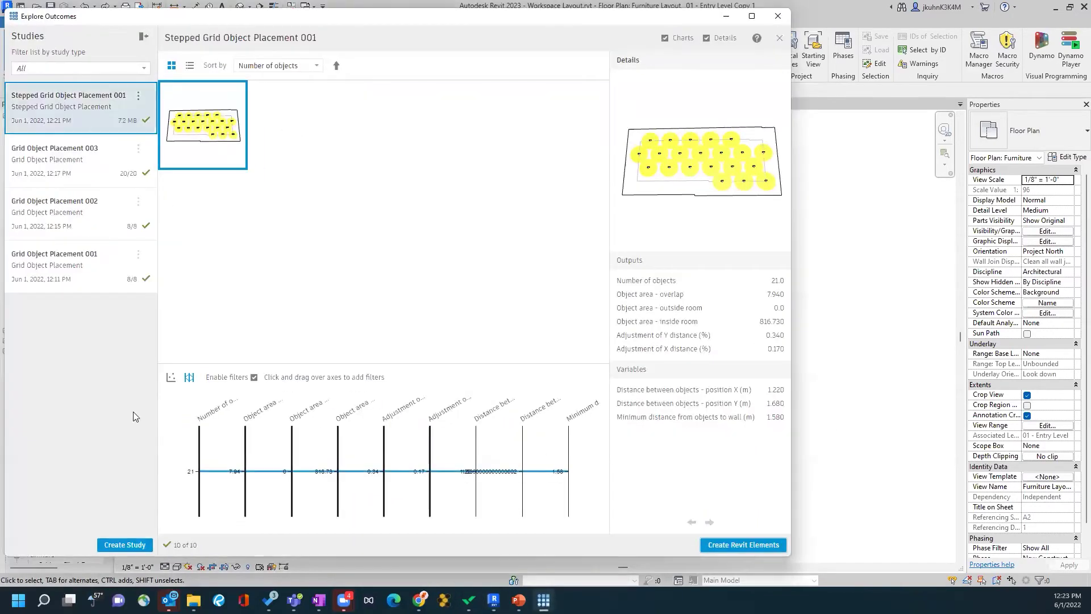
left_click(125, 546)
double_click(114, 19)
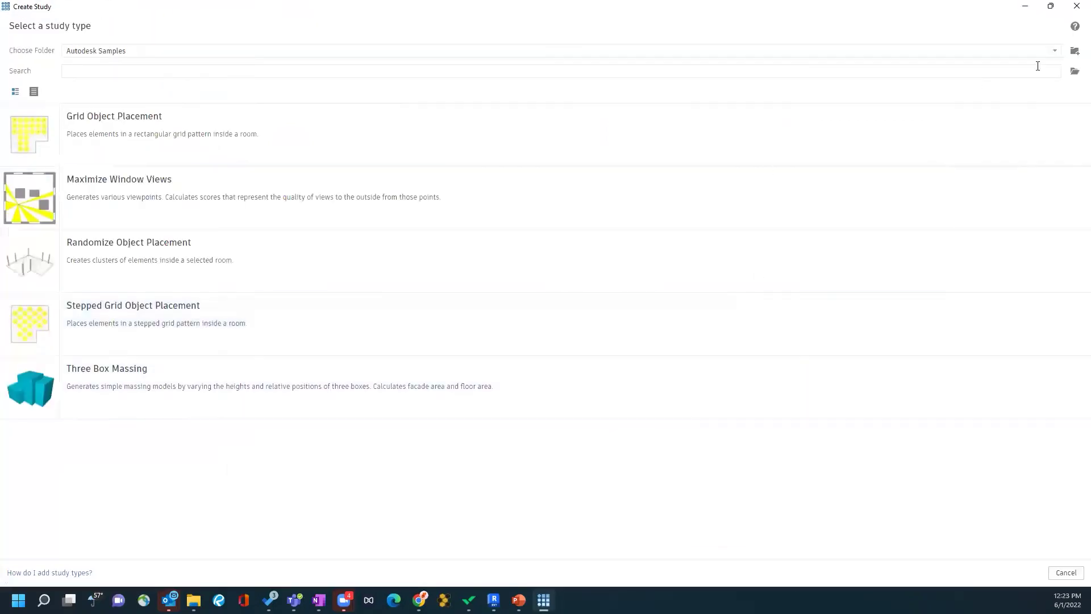
Move the study-type list beside the floor plan and choose Stepped Grid Object Placement.
double_click(155, 11)
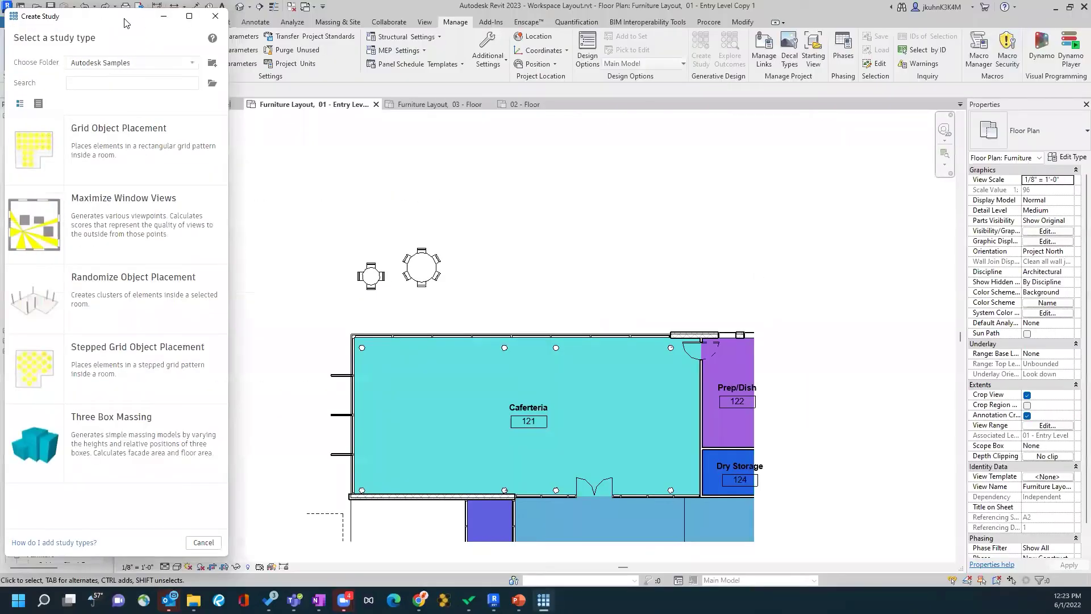
left_click_drag(125, 23, 791, 24)
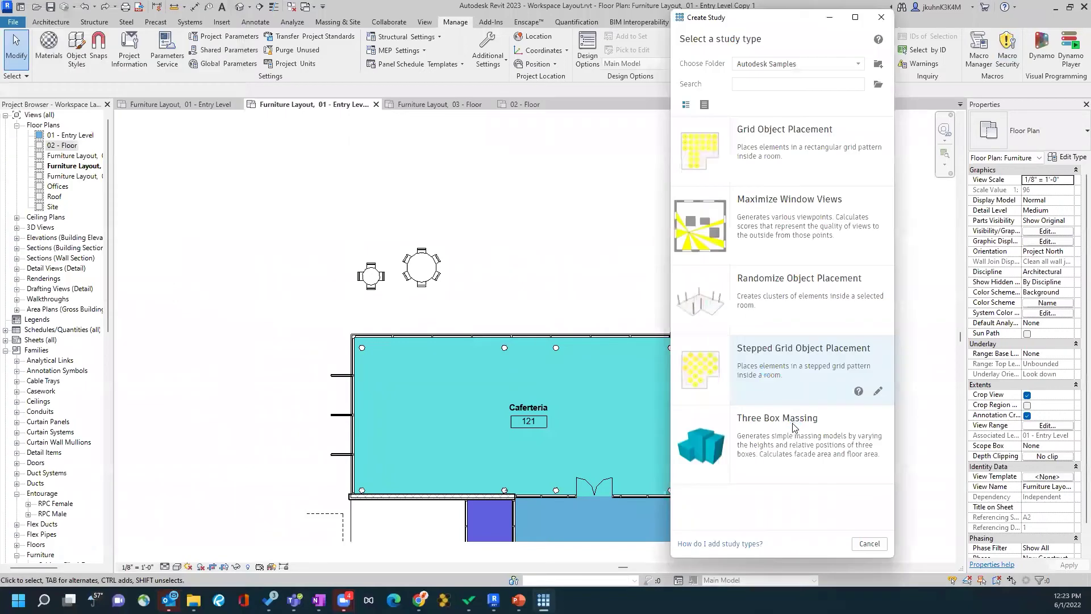
left_click(770, 369)
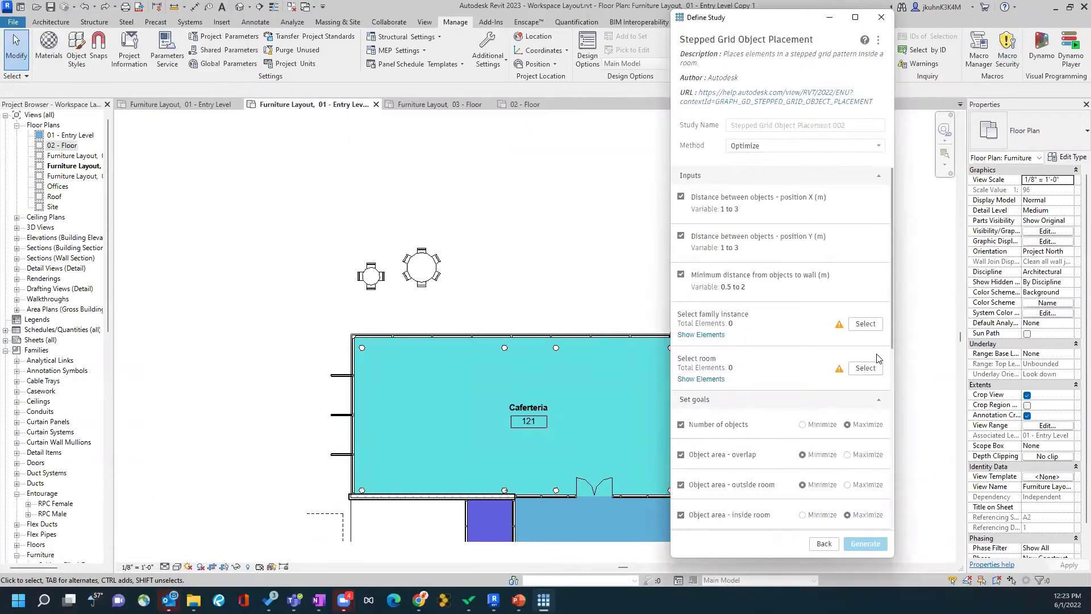
Pick the round dining table and the Caferteria room, then generate the study's outcomes.
left_click(865, 324)
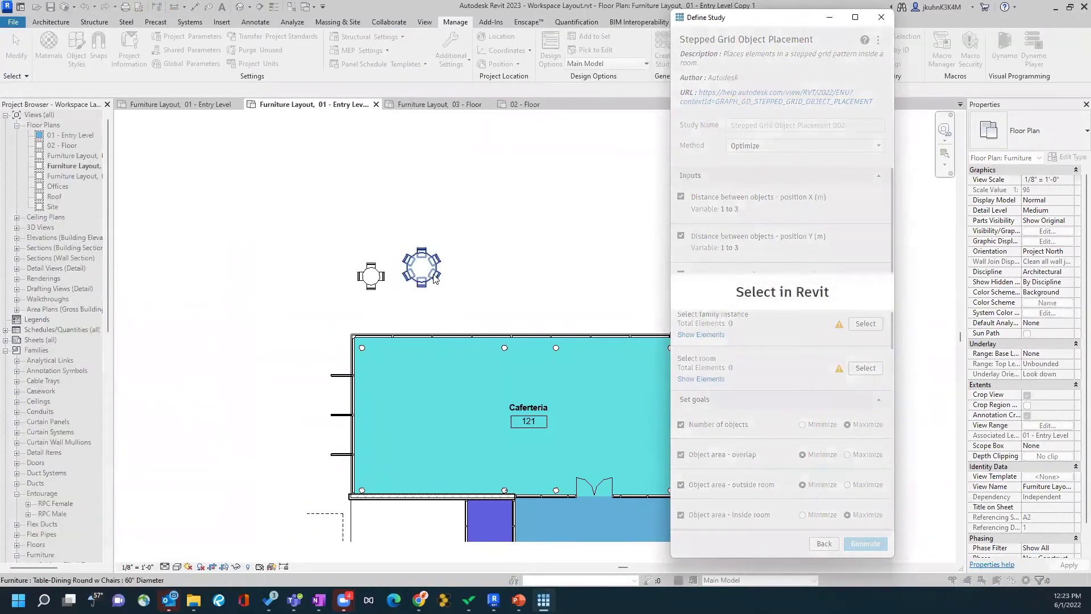
left_click(424, 255)
left_click(864, 369)
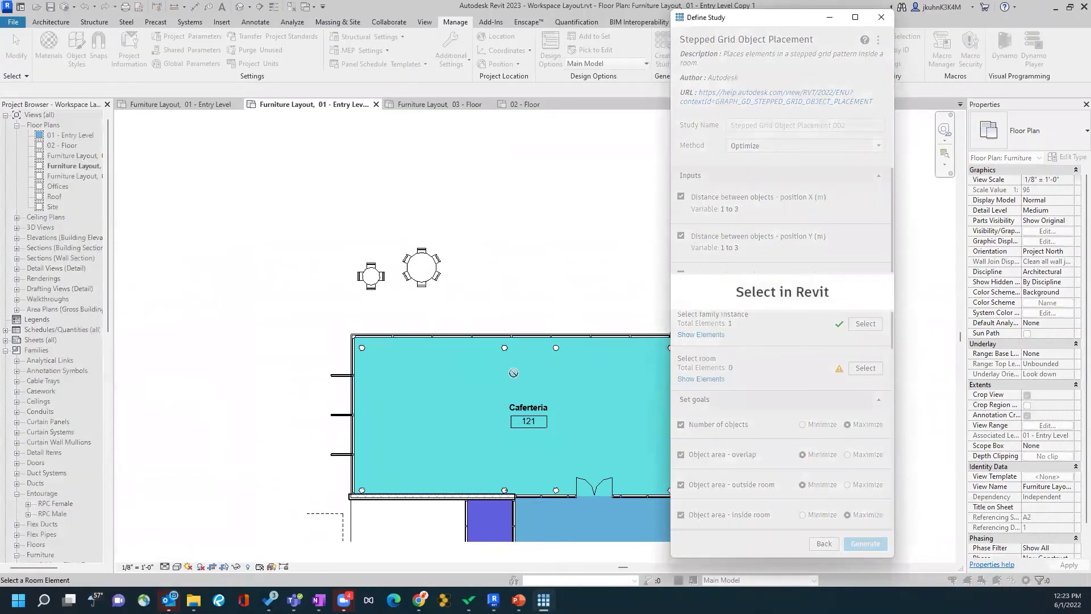
left_click(493, 373)
scroll(768, 381, "down", 2)
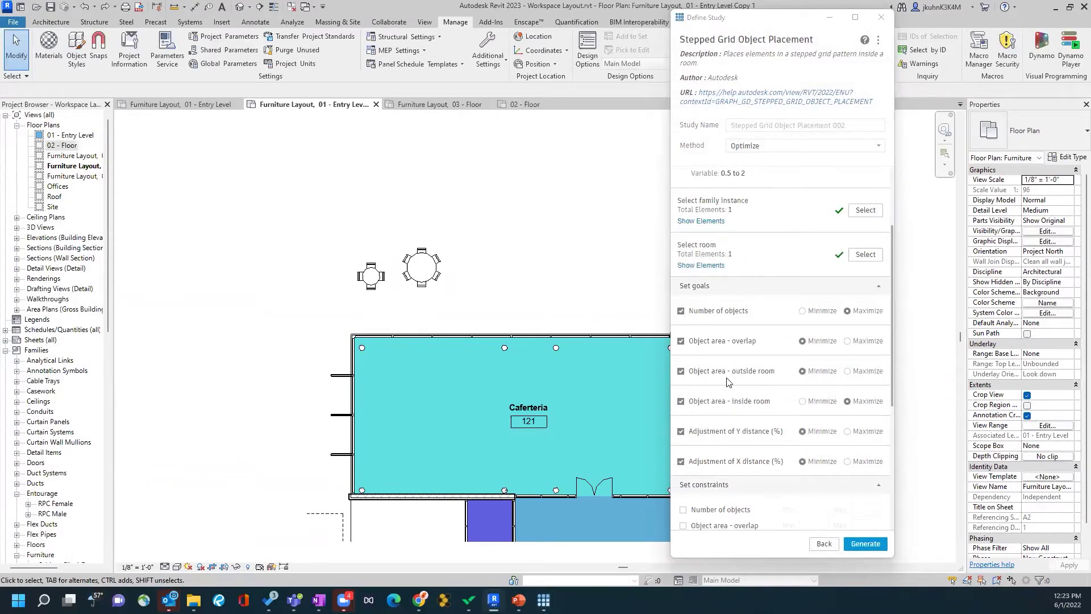
scroll(727, 381, "down", 4)
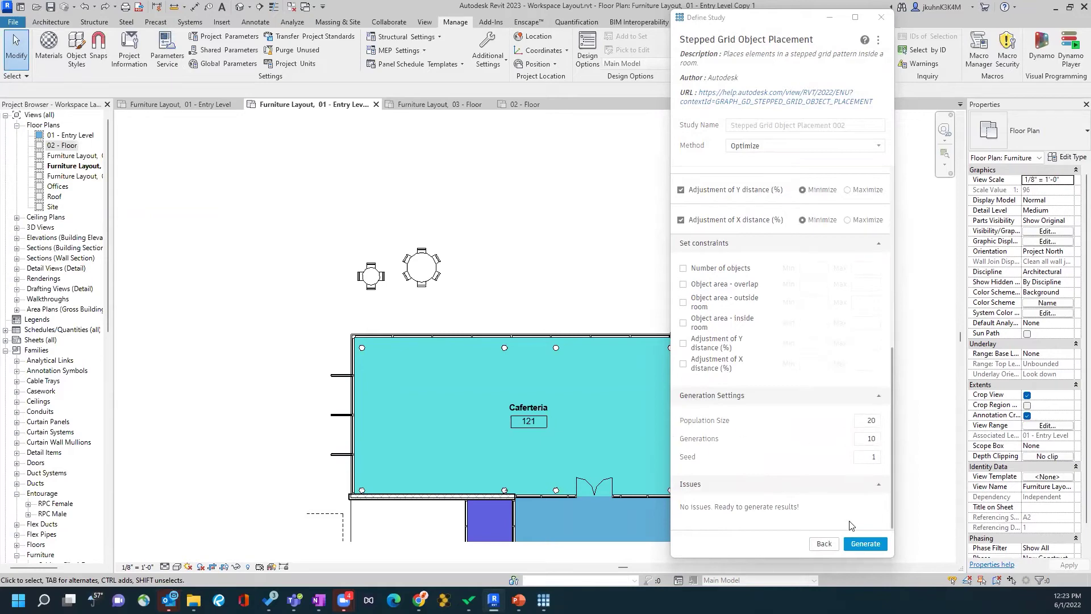
left_click(861, 544)
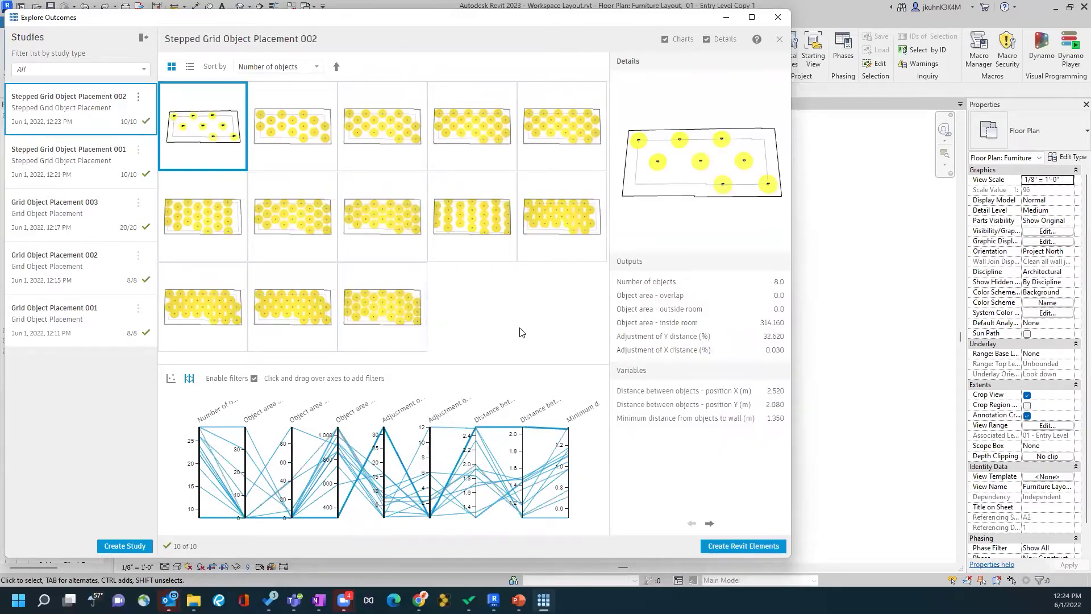
Compare the first outcomes, then create the third, 19-object outcome's round tables in the Caferteria.
left_click(306, 109)
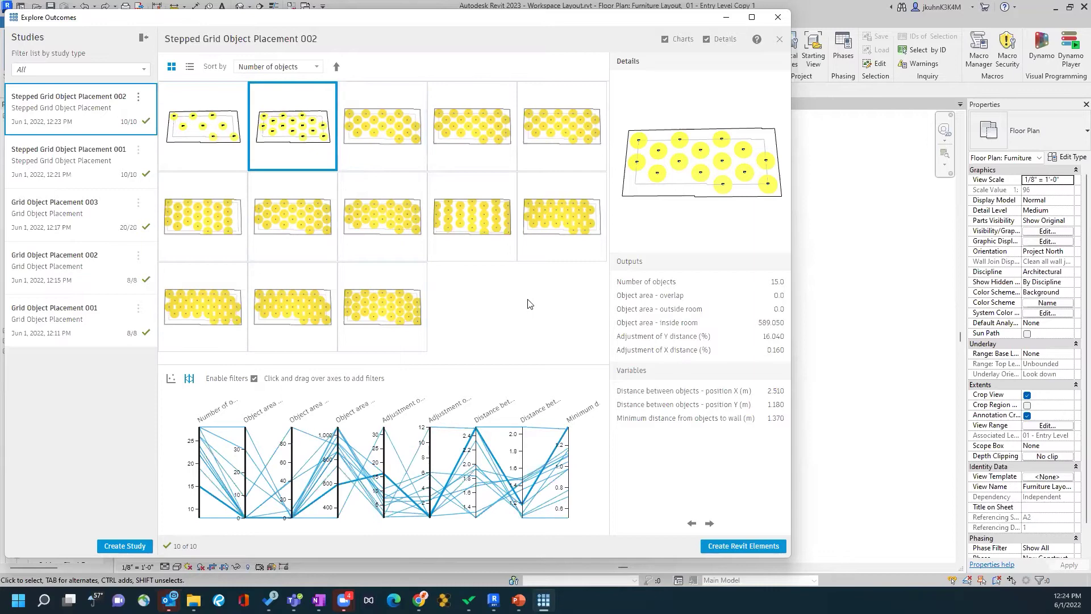
left_click(191, 125)
left_click(277, 139)
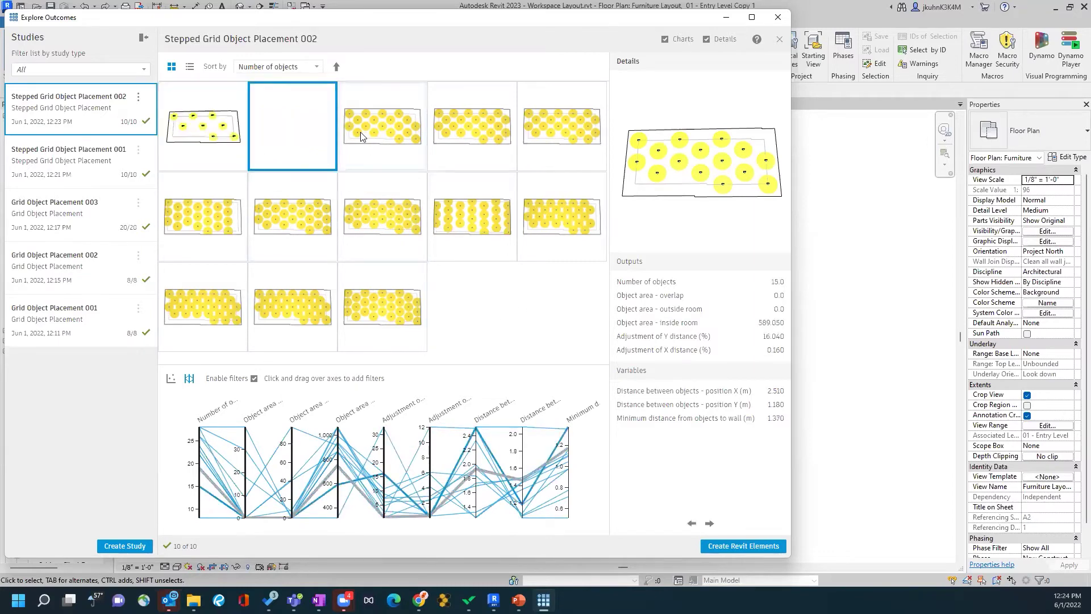
left_click(360, 130)
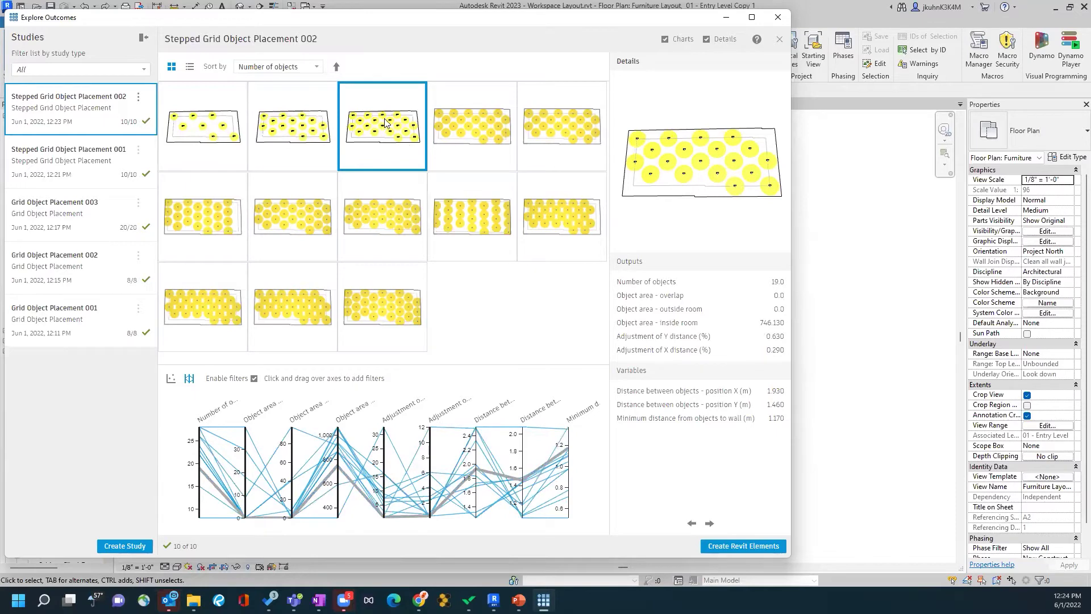
left_click(733, 547)
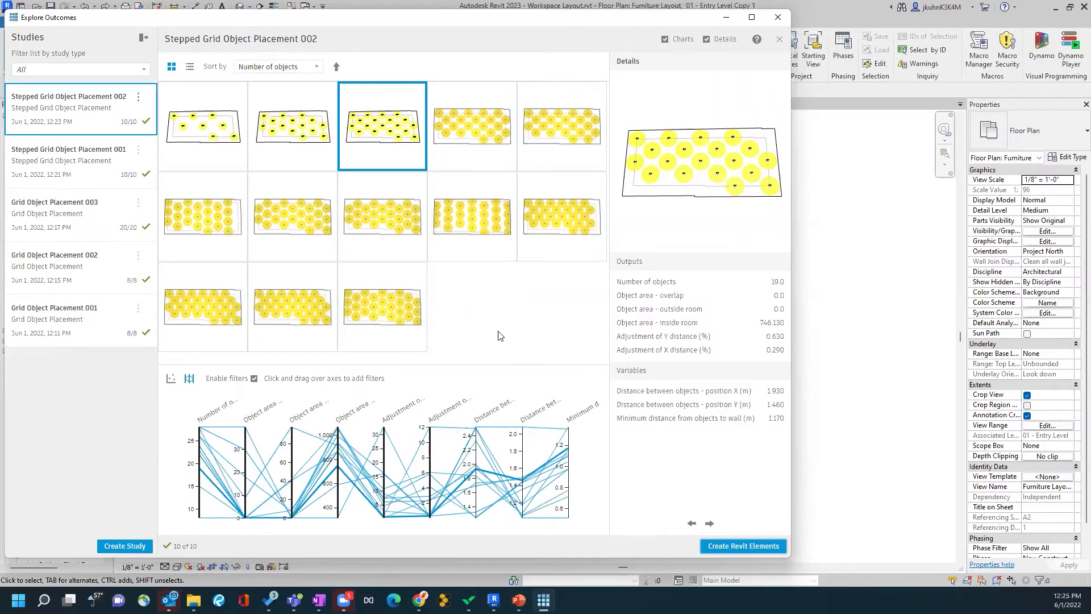
left_click(864, 362)
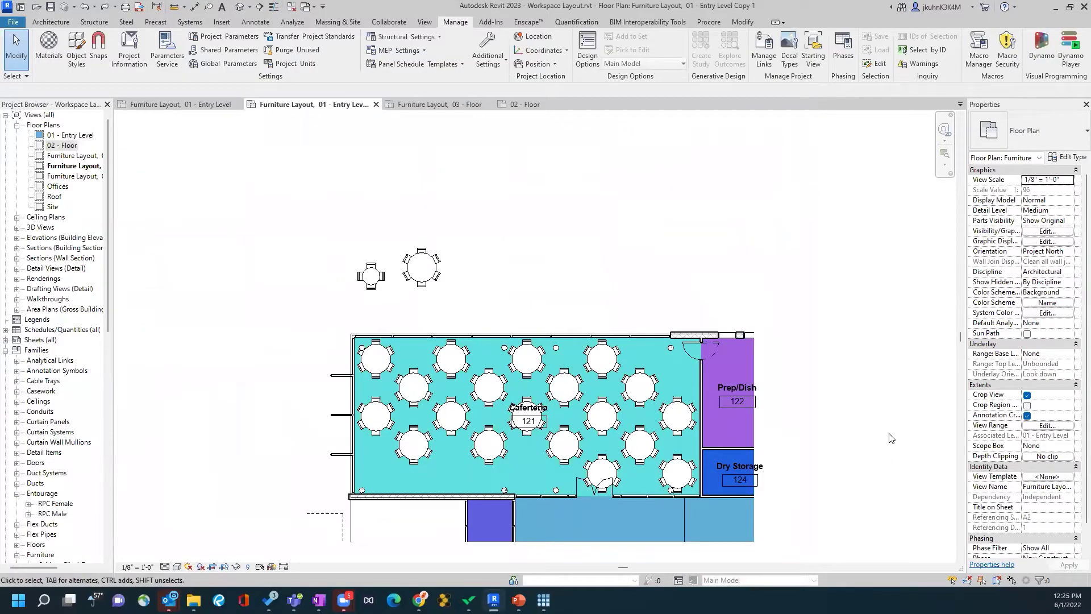
Delete the round tables by the lower door, by the Dry Storage wall, and at the Cafeteria's left.
mouse_move(890, 438)
middle_mouse_down()
mouse_move(884, 370)
mouse_move(879, 439)
middle_mouse_up()
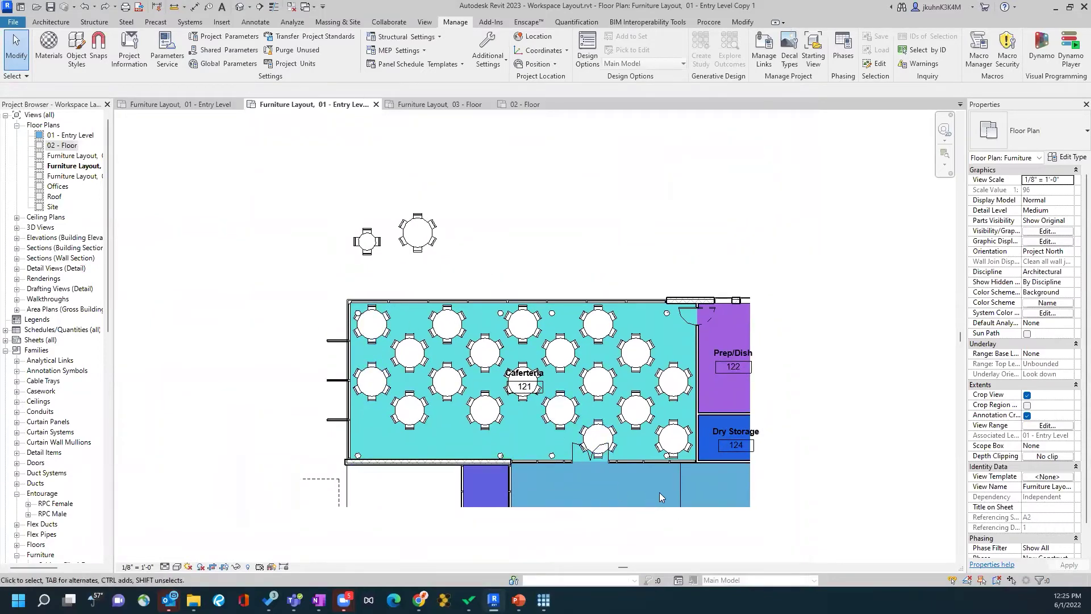
scroll(594, 452, "up", 5)
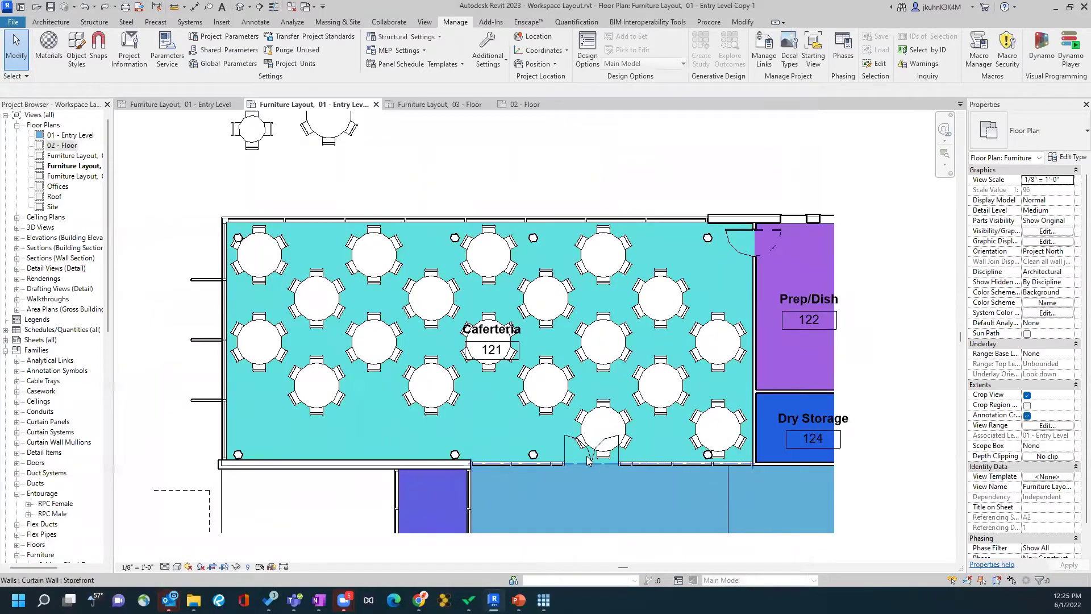
left_click(601, 401)
key("Delete")
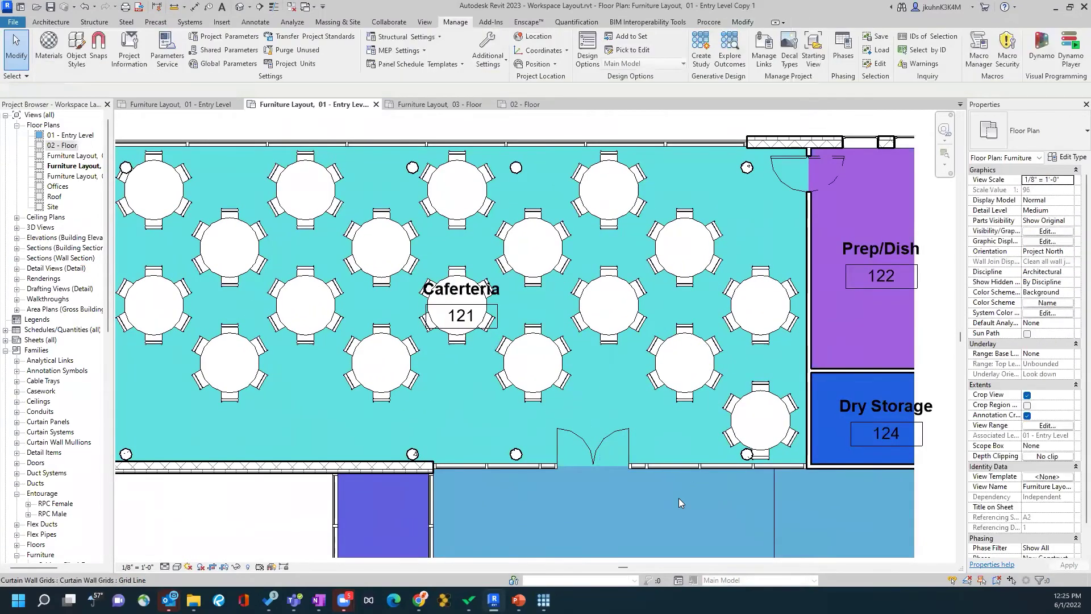
left_click(733, 422)
key("Delete")
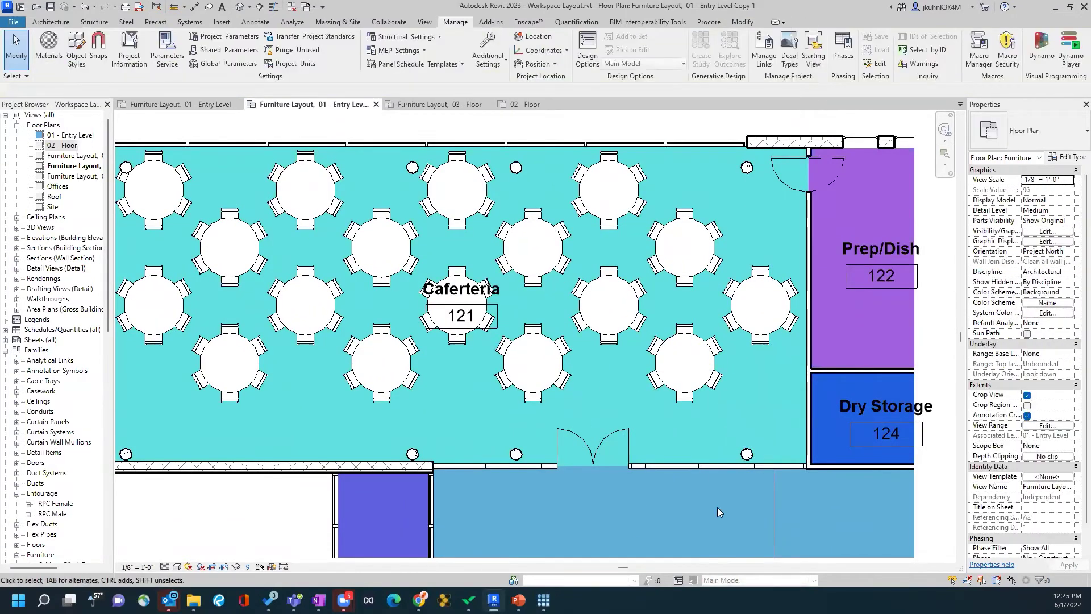
scroll(670, 431, "down", 3)
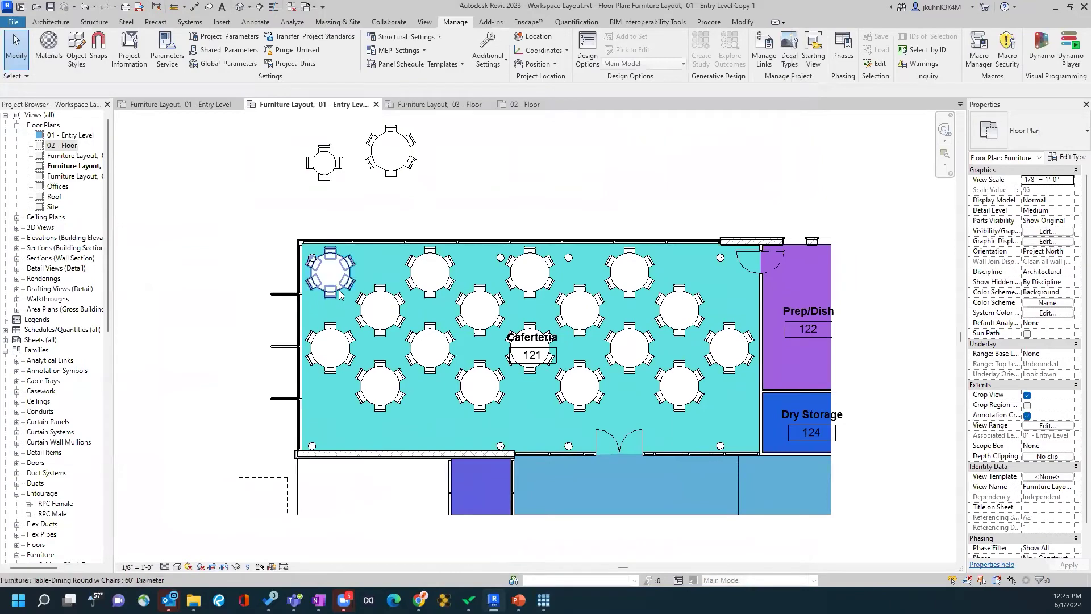
left_click(335, 330)
key("Delete")
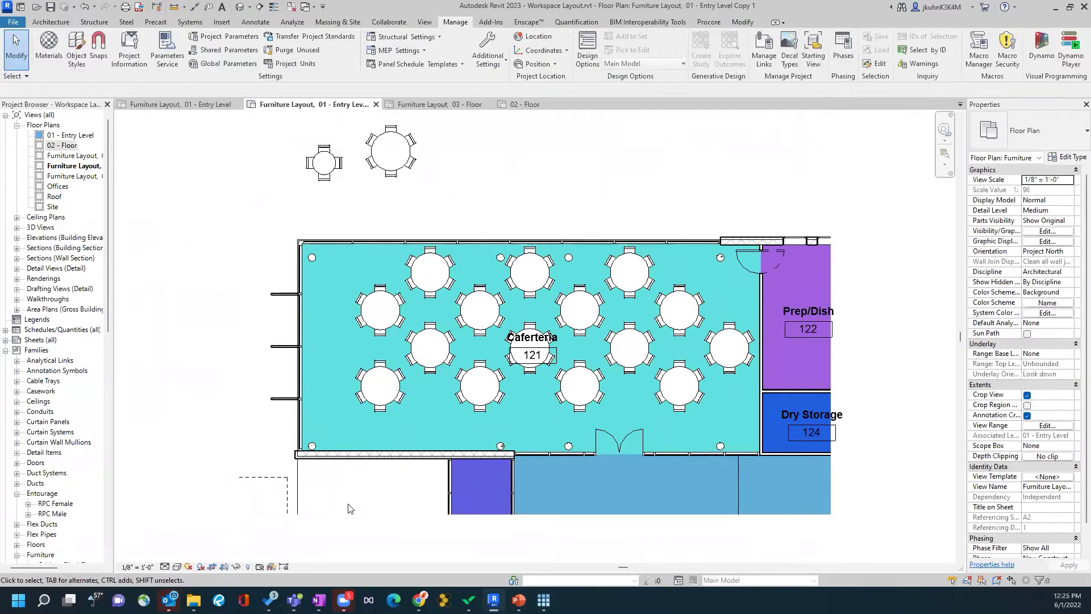
scroll(348, 507, "down", 2)
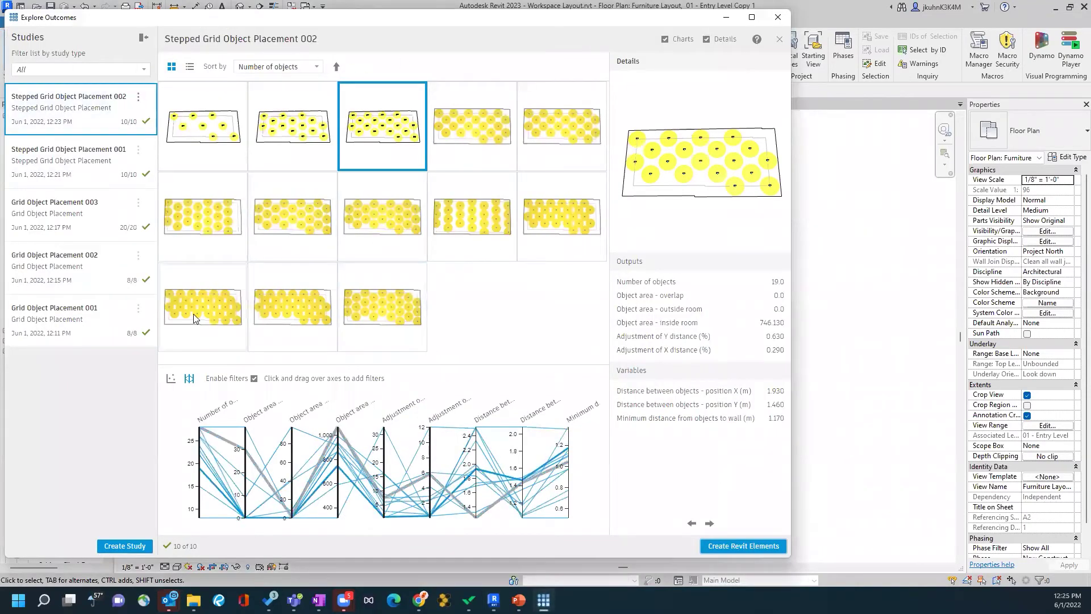
Preview the first four outcome thumbnails, then close the outcomes to begin a new study.
left_click(213, 216)
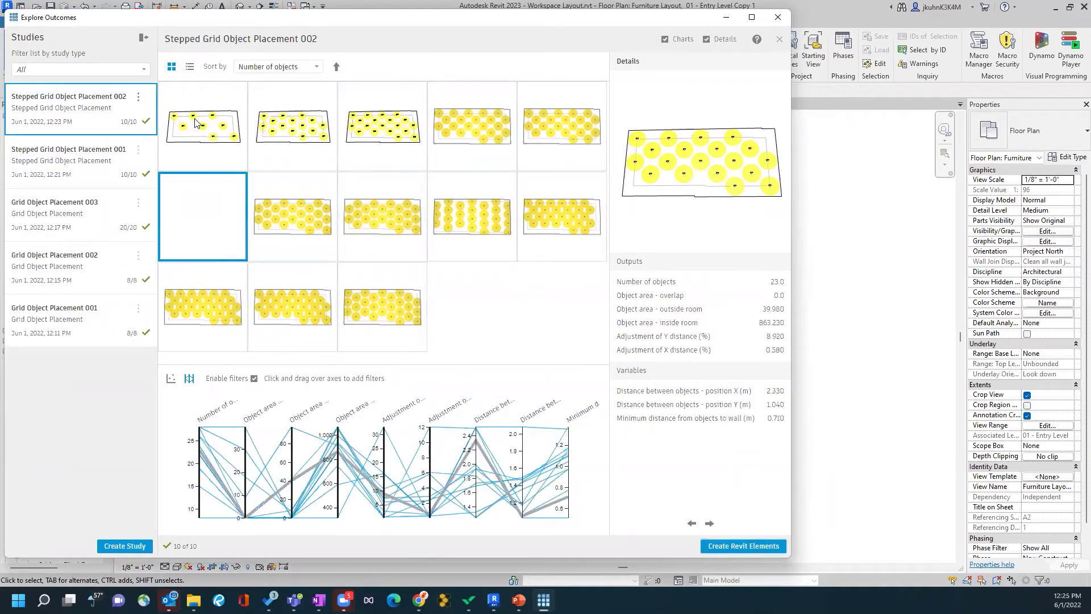
left_click(198, 132)
left_click(284, 130)
left_click(285, 219)
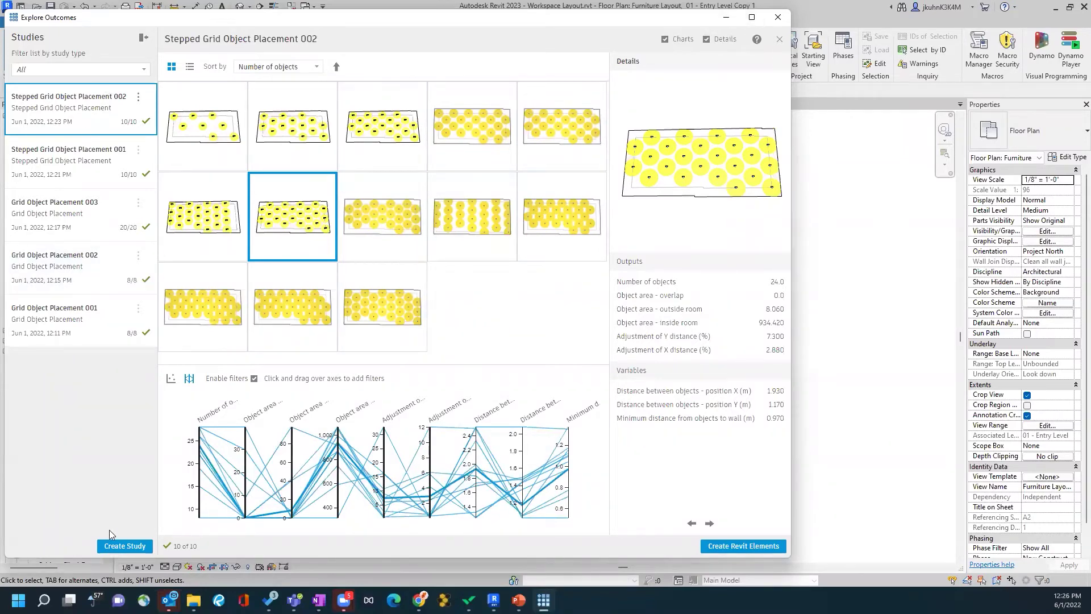
left_click(124, 546)
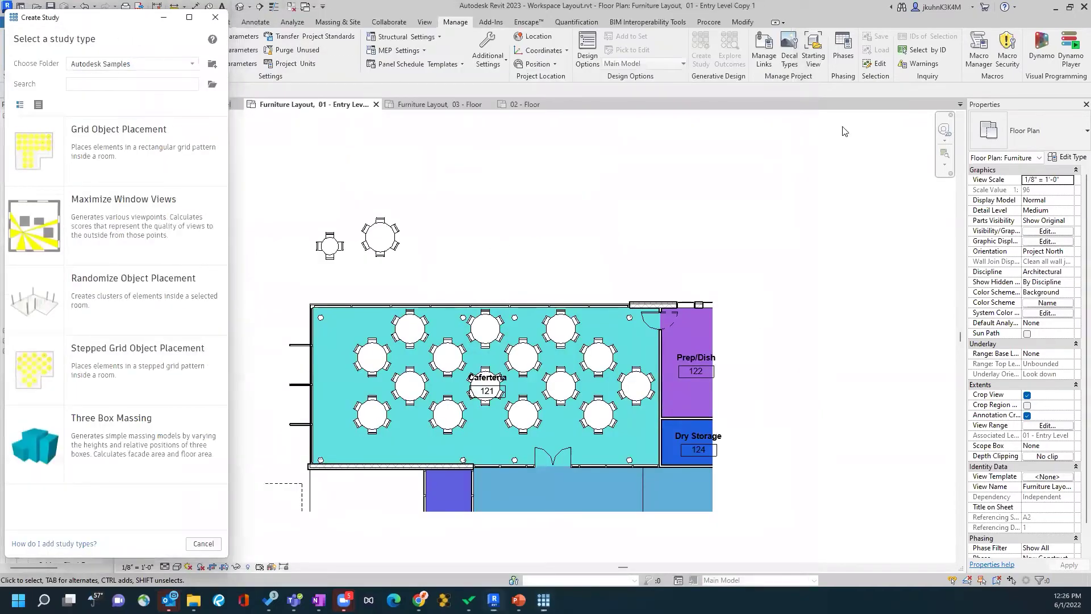
Switch to the 03 - Floor furniture plan and choose Grid Object Placement with Space Evenly.
left_click_drag(844, 131, 845, 131)
left_click(426, 104)
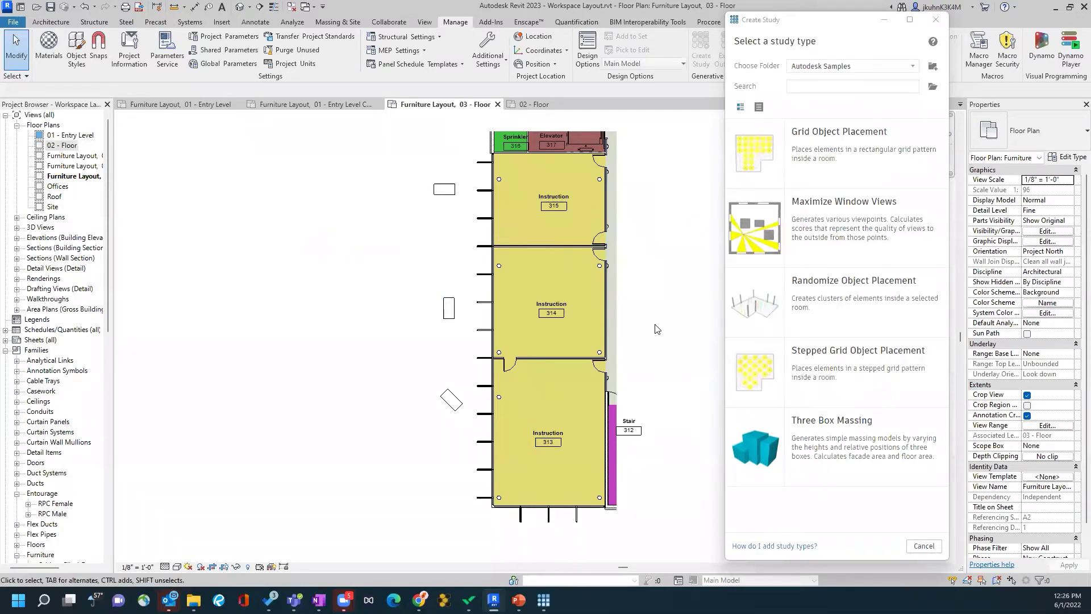
left_click(840, 149)
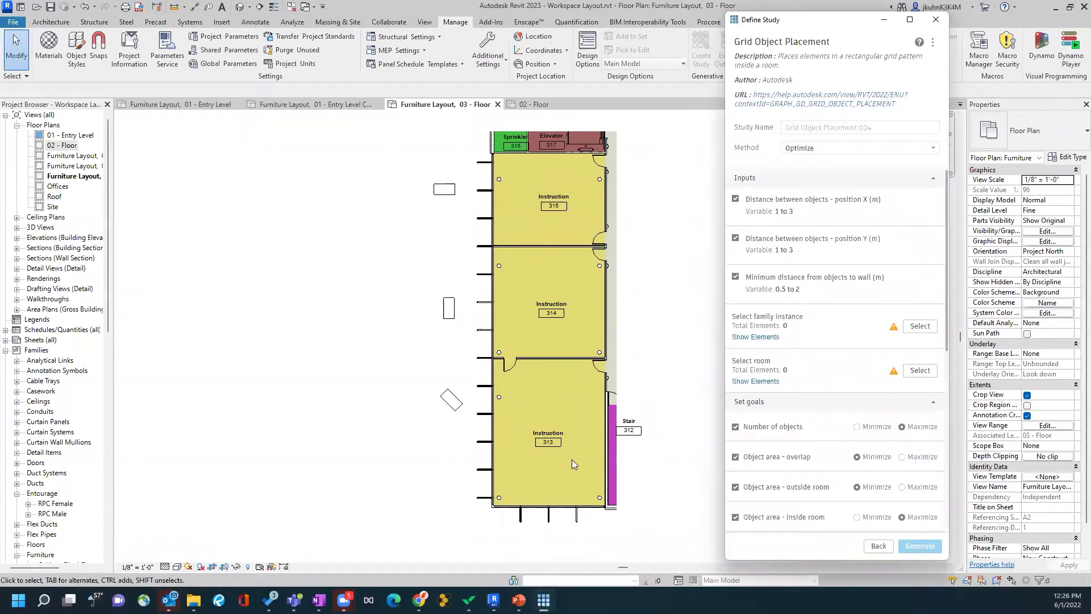
left_click(840, 149)
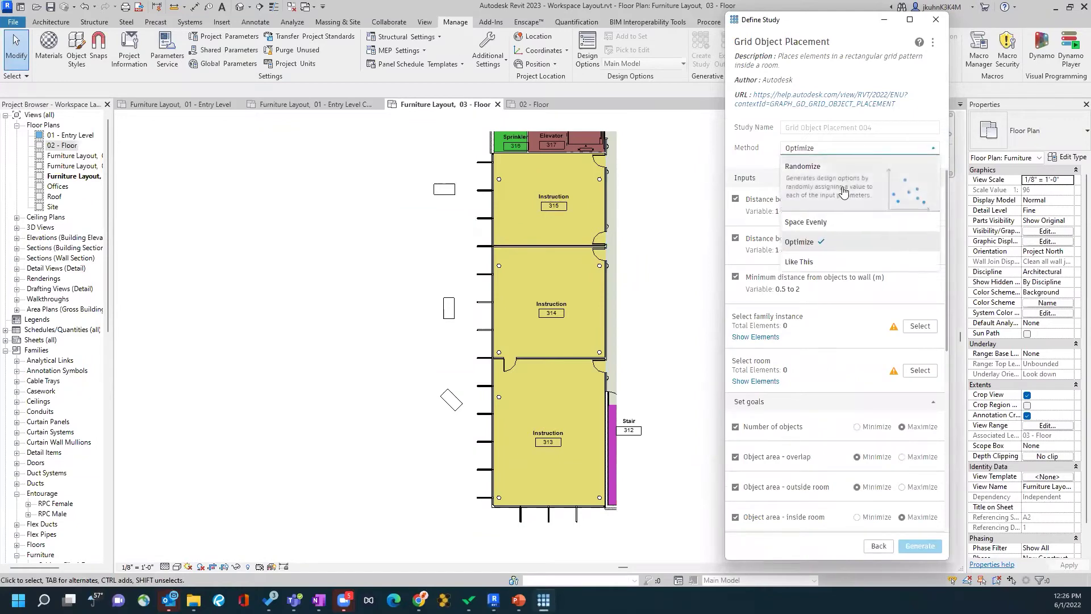
left_click(830, 202)
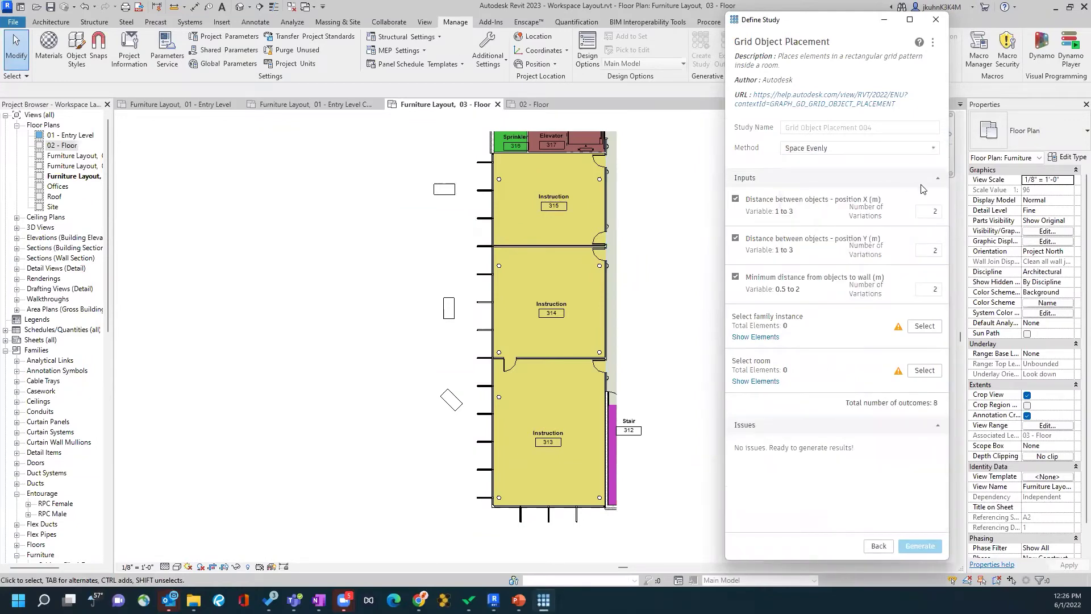
Pick the desk and room 315, then generate the study's outcomes.
left_click(925, 326)
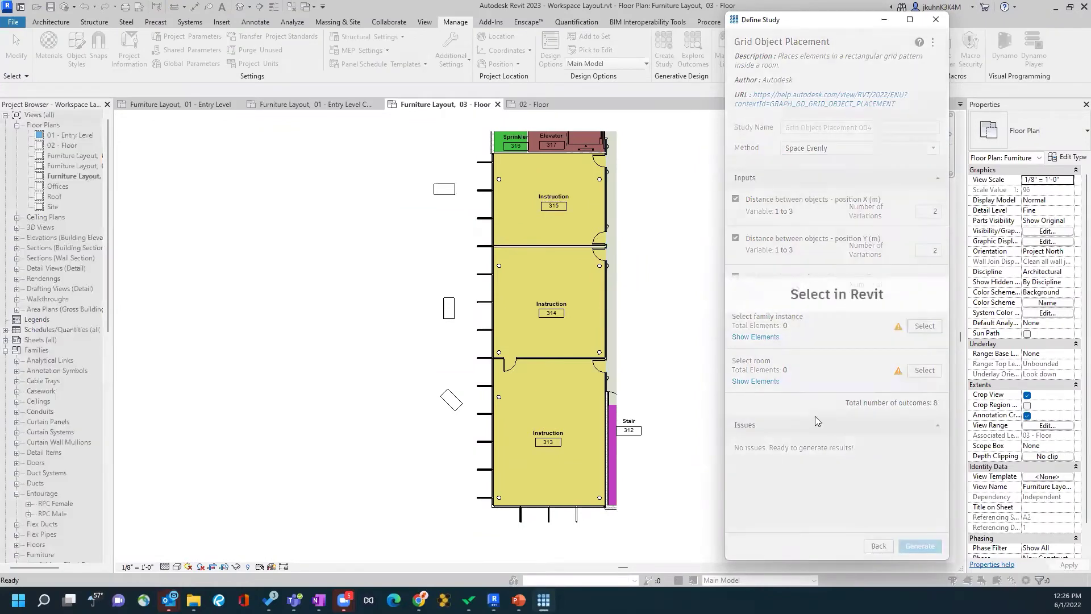
left_click(447, 199)
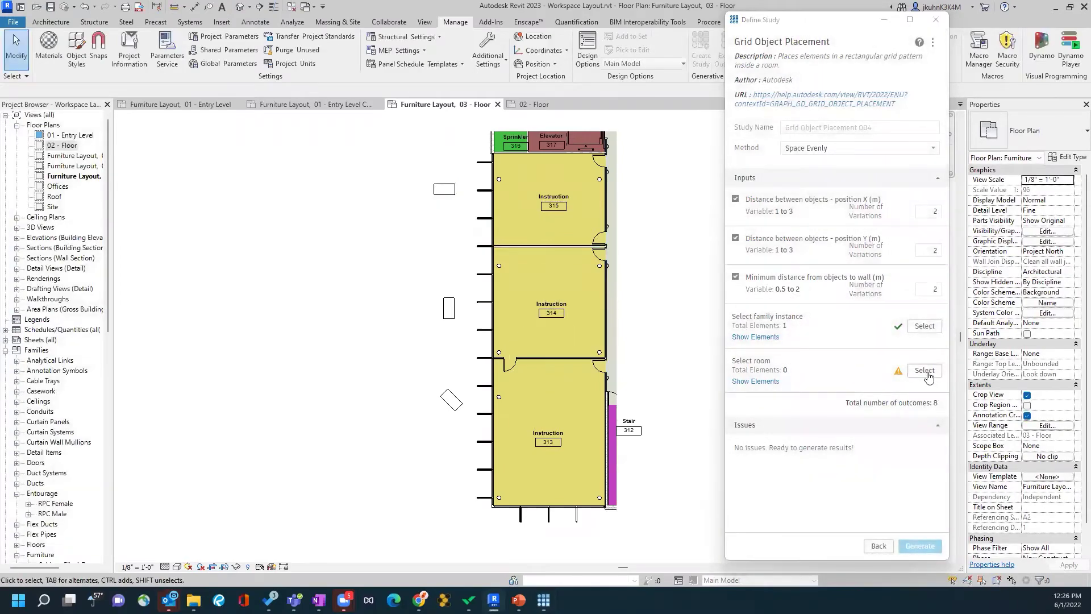
left_click(925, 370)
left_click(529, 220)
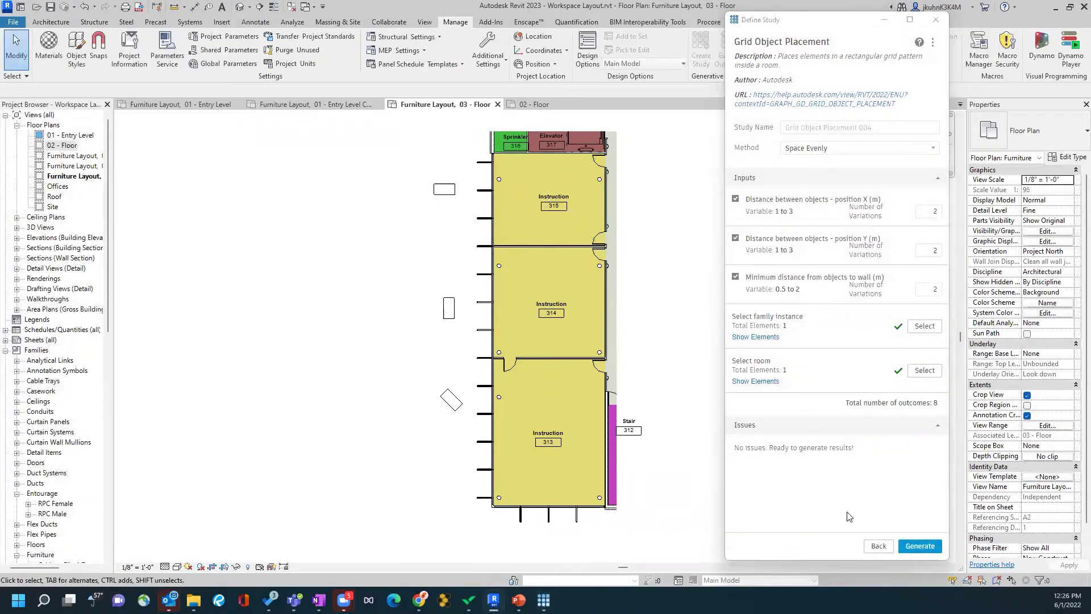
left_click(920, 547)
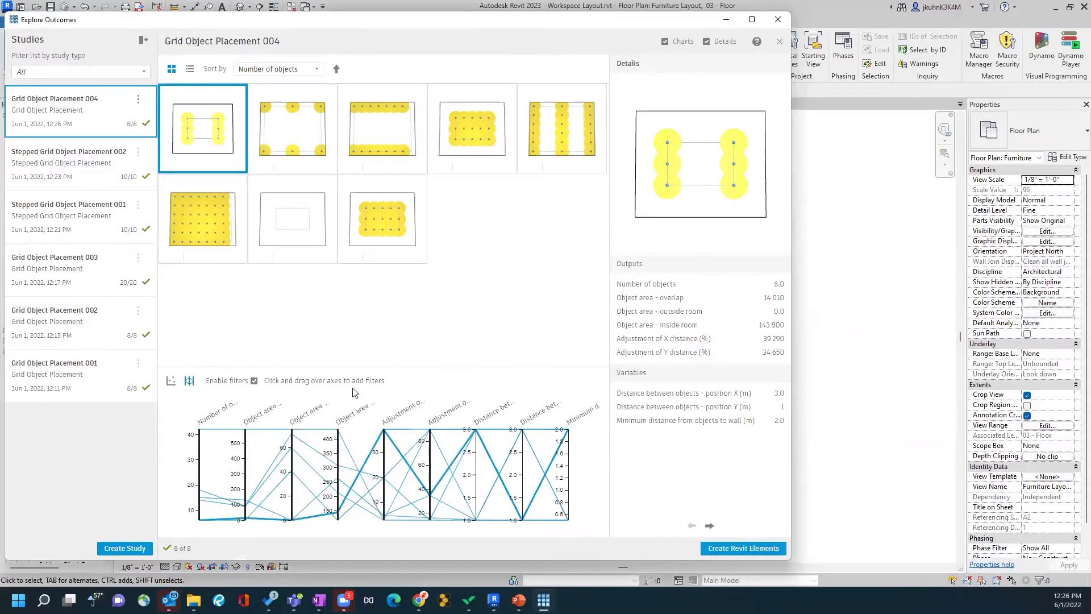
Preview the fifth, fourth and seventh outcomes, then create the first six-object outcome's desks in room 315.
left_click(564, 111)
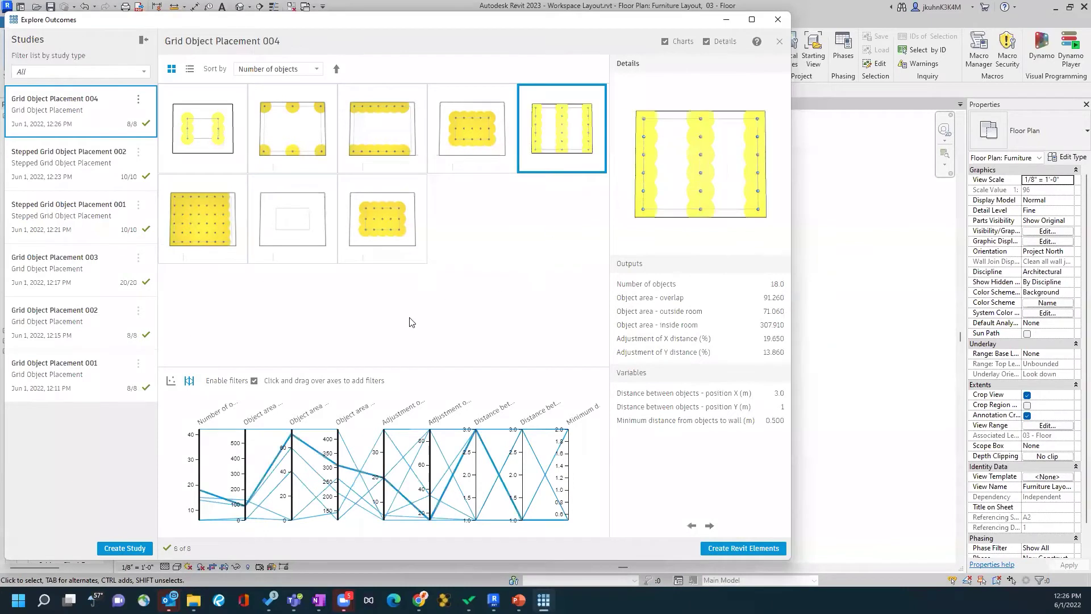
left_click(489, 124)
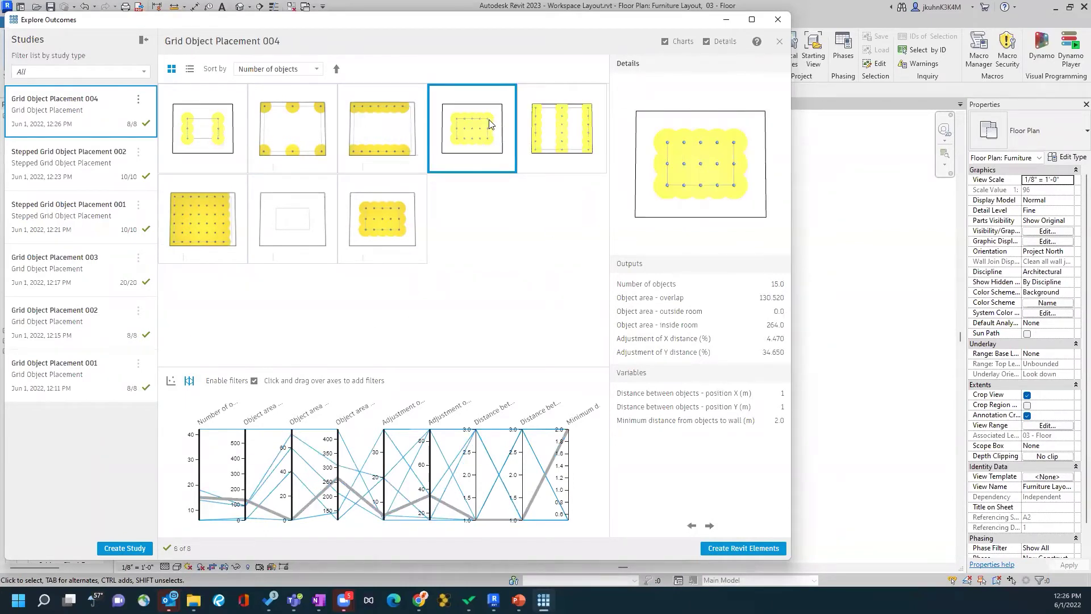
left_click(303, 225)
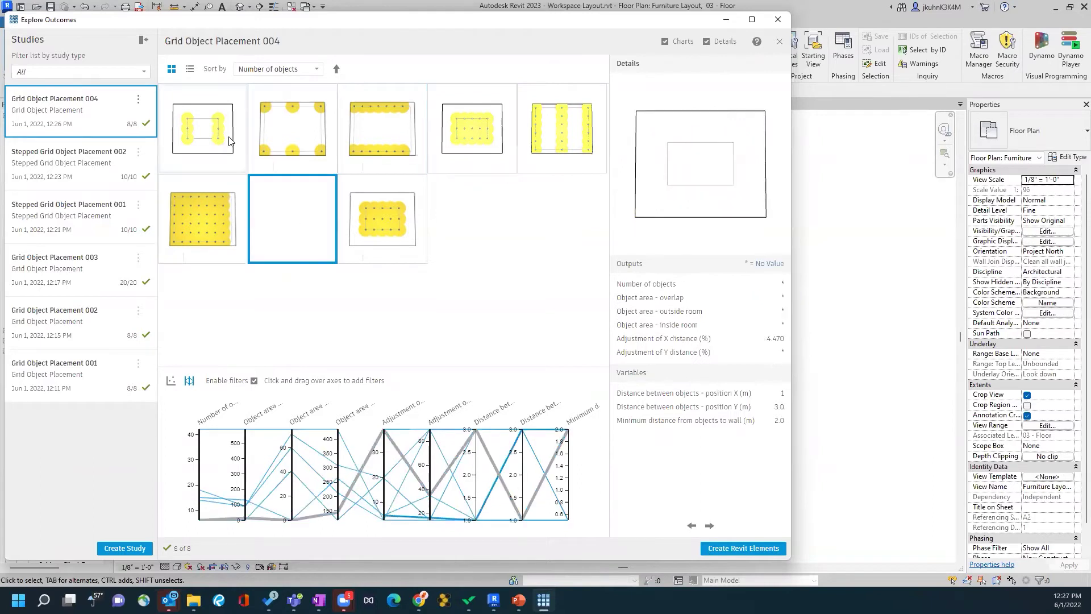
left_click(218, 131)
left_click(738, 550)
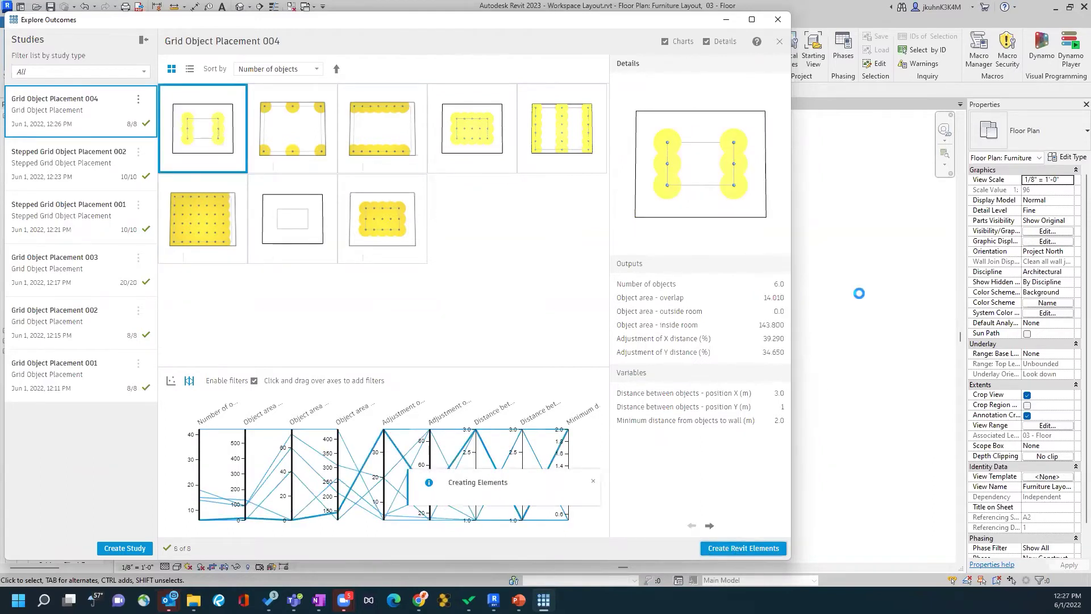
left_click(122, 549)
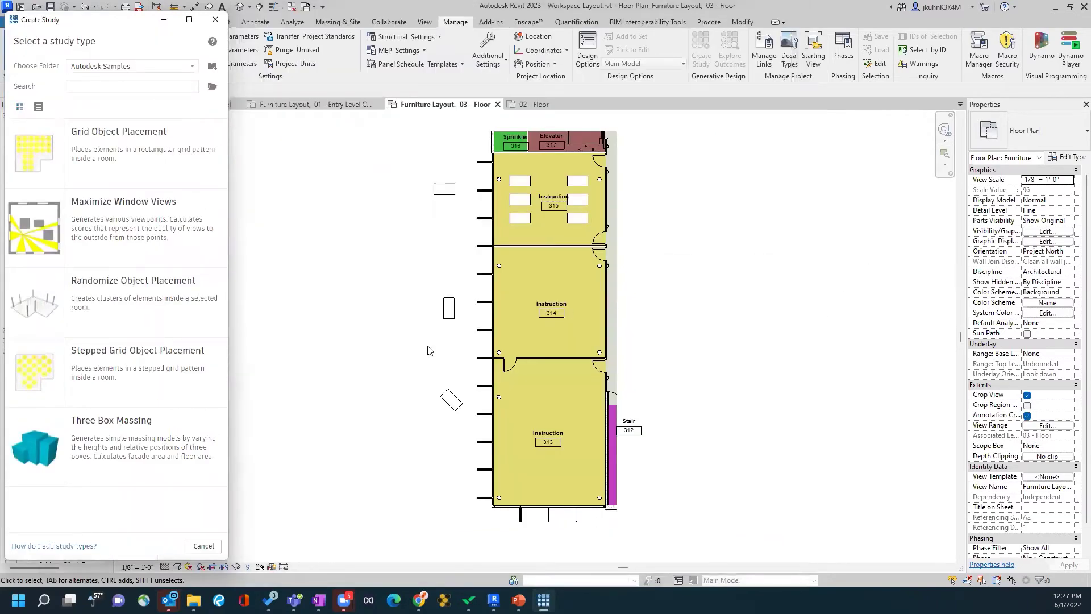
Choose the Grid Object Placement study type with the Randomize method.
left_click(93, 149)
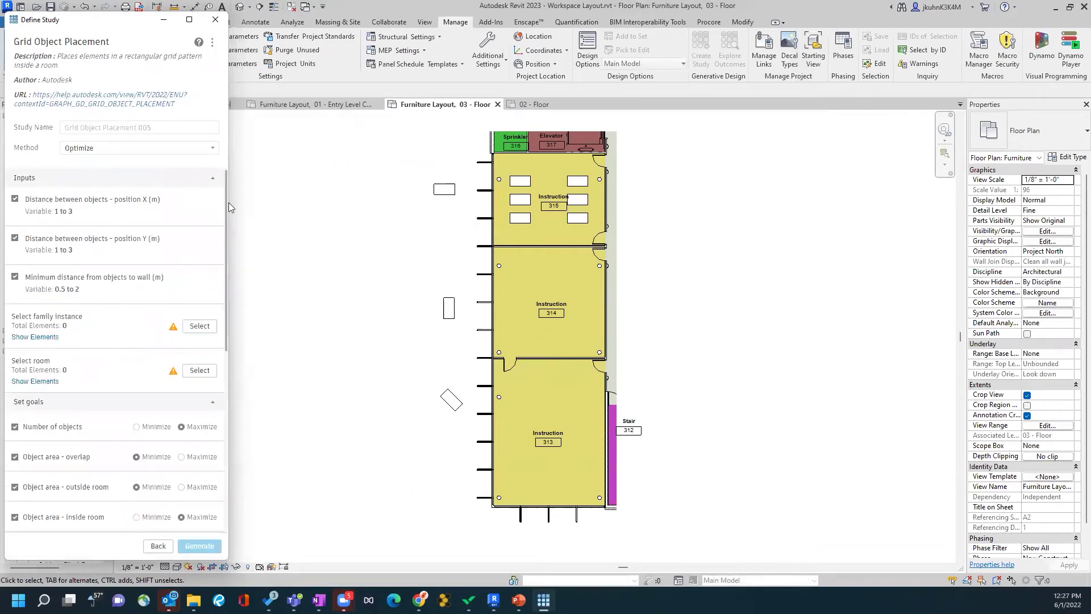
left_click(113, 149)
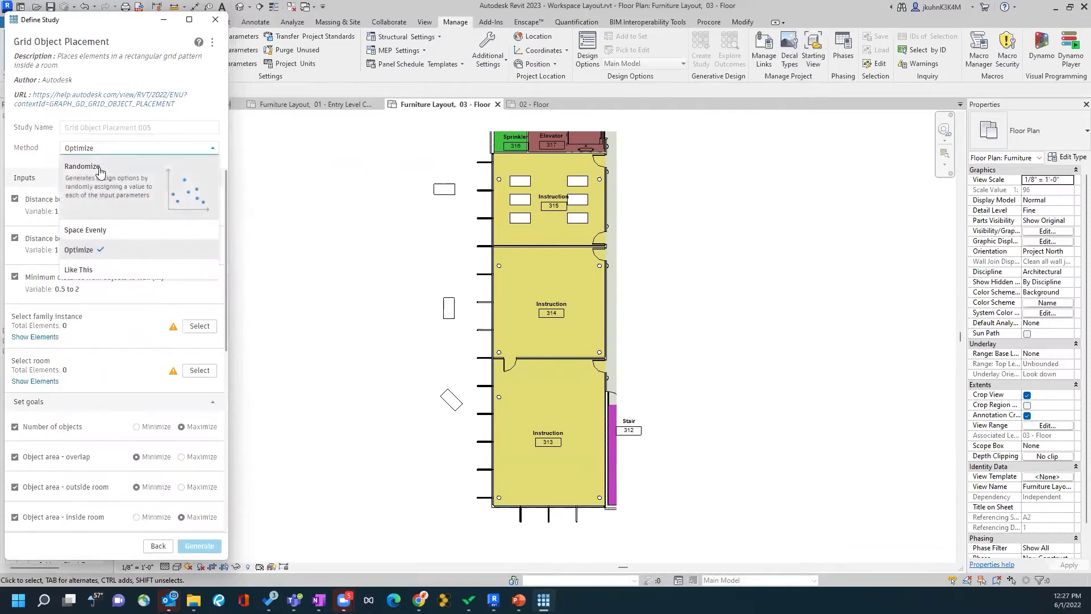
left_click(98, 170)
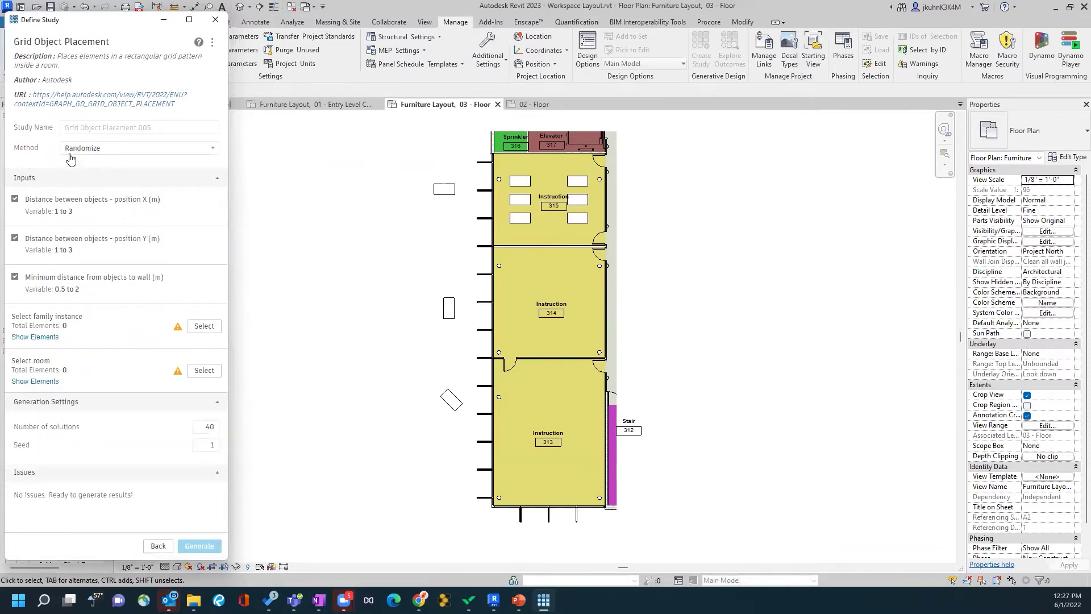
Pick the desk and room Instruction 314, set 20 solutions, and generate the outcomes.
left_click(204, 325)
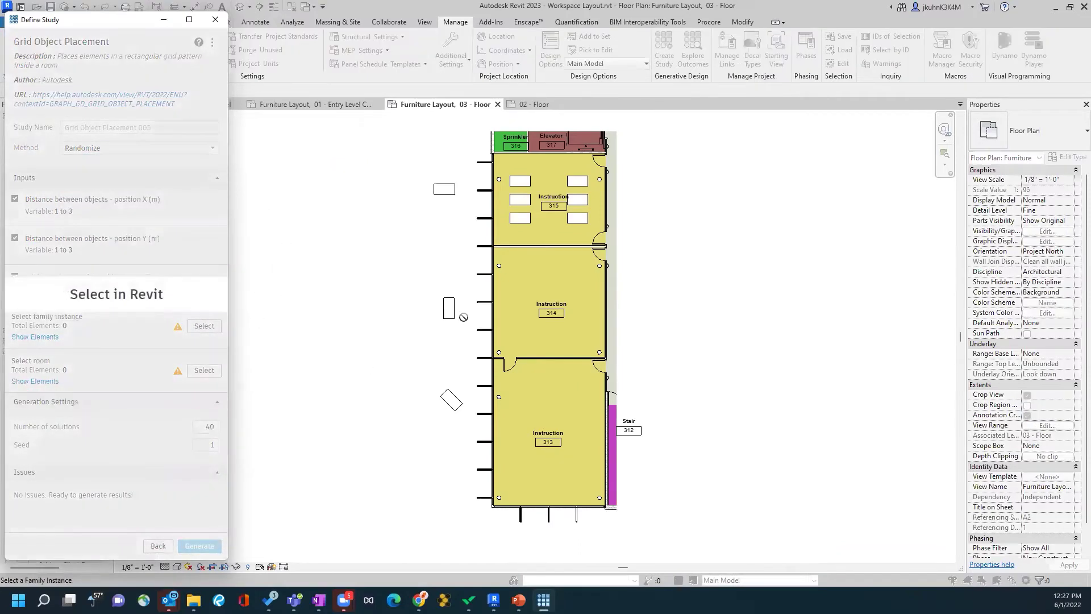
left_click(449, 308)
left_click(202, 370)
left_click(573, 332)
left_click(212, 426)
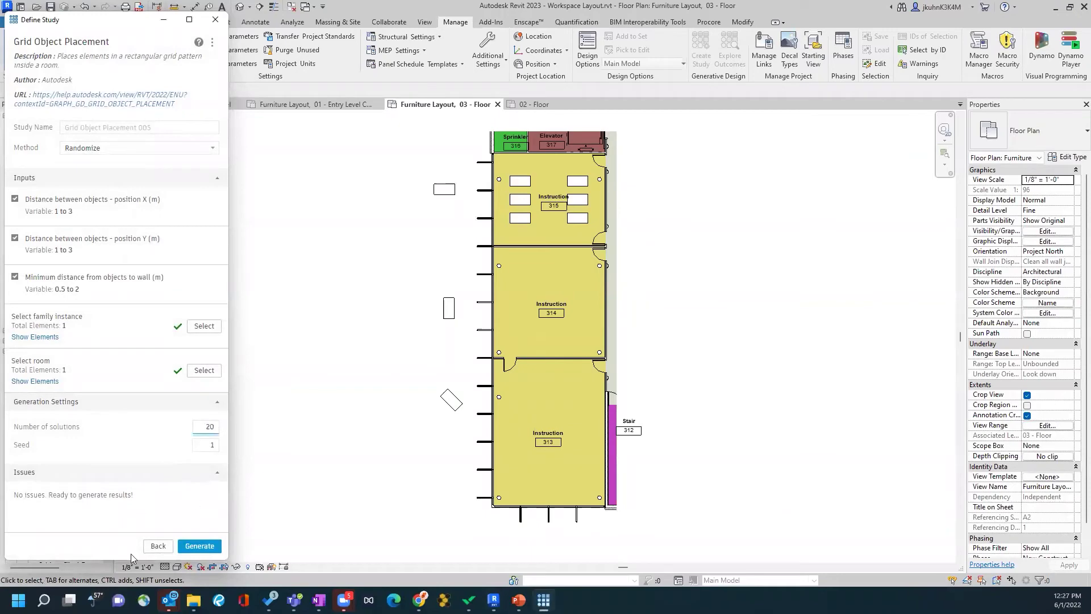
left_click(200, 545)
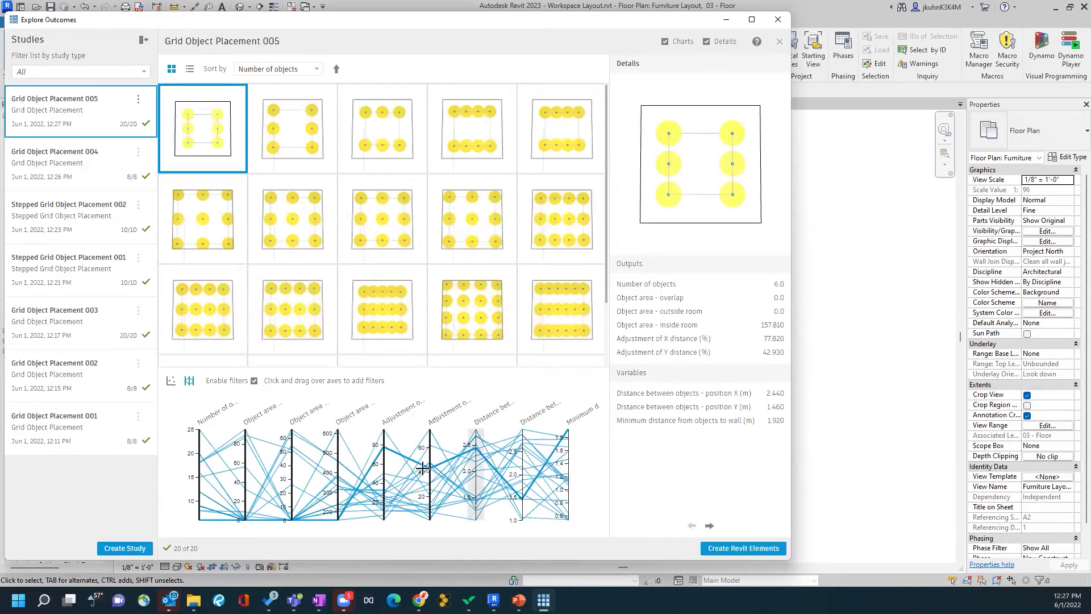
Compare the 12-, 15- and two 9-object grid outcomes.
scroll(344, 236, "down", 3)
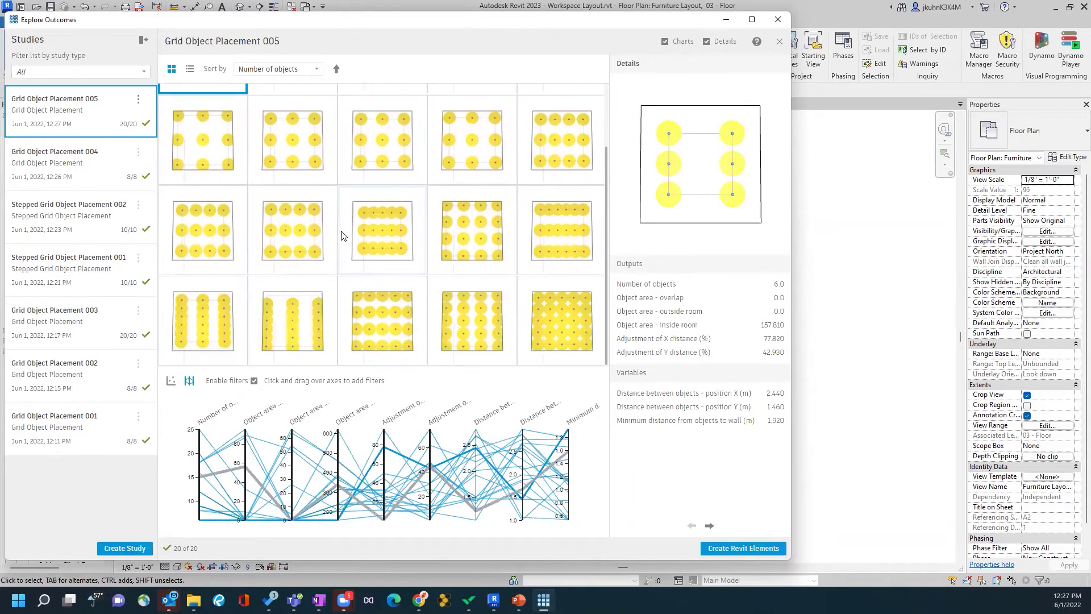
left_click(284, 237)
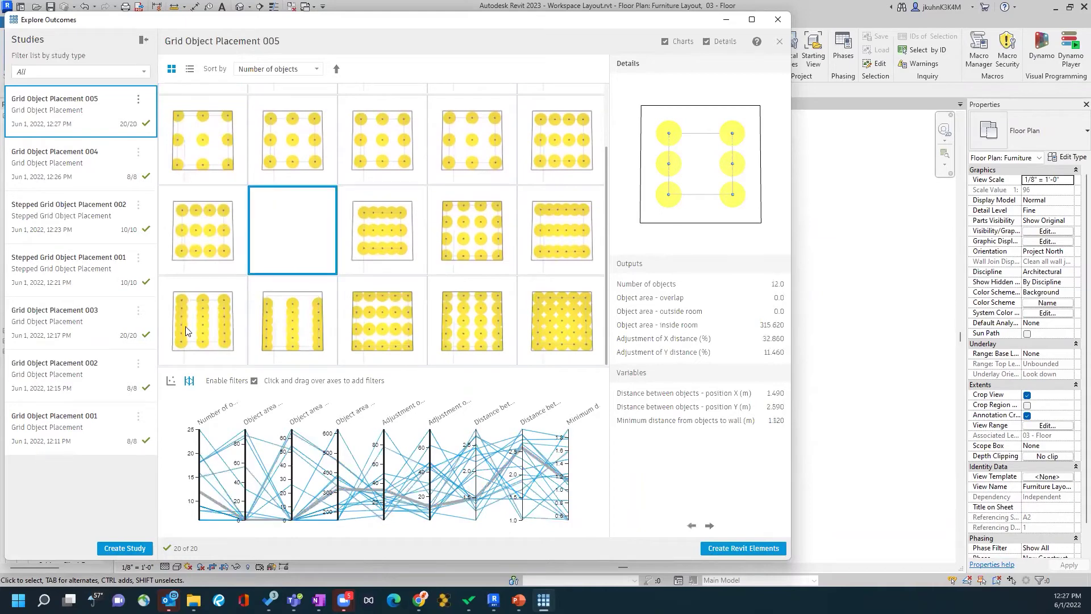
left_click(395, 220)
left_click(465, 162)
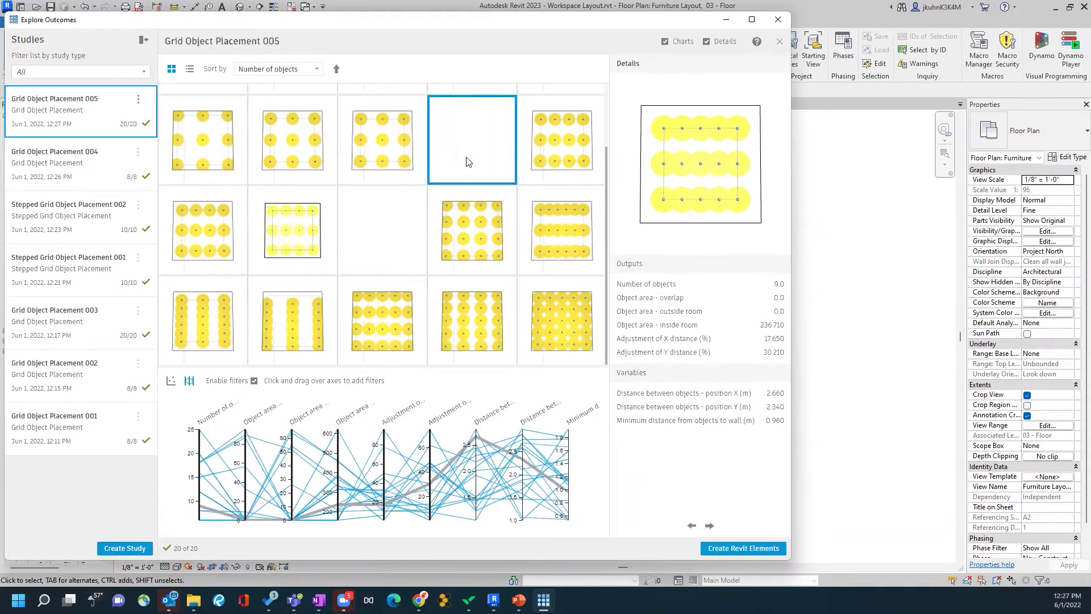
left_click(378, 173)
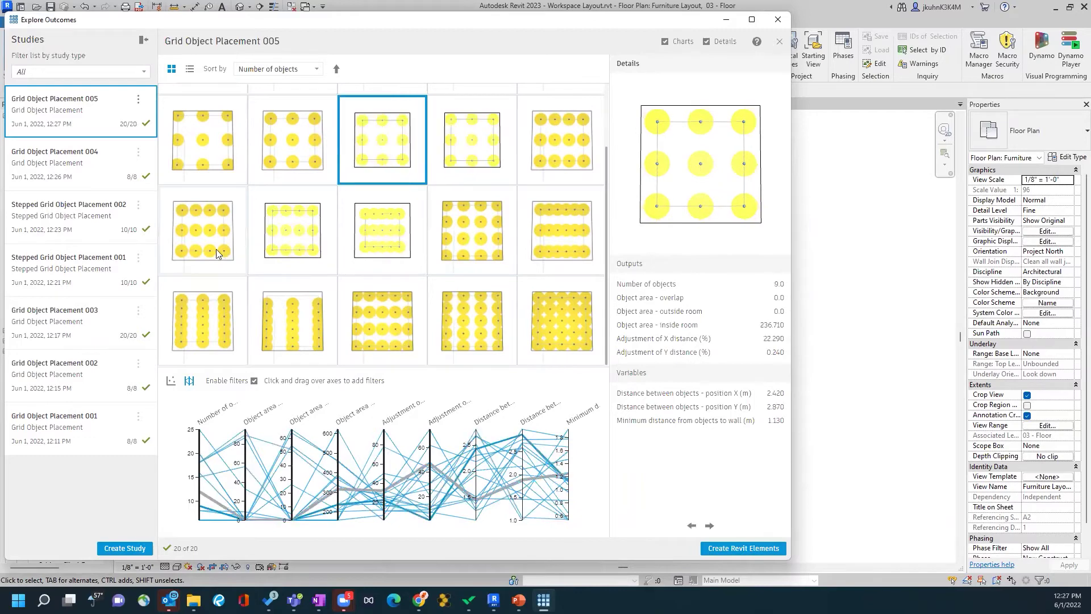
Create the 18-object three-column outcome's desks in Instruction 314 and begin a new study.
left_click(227, 312)
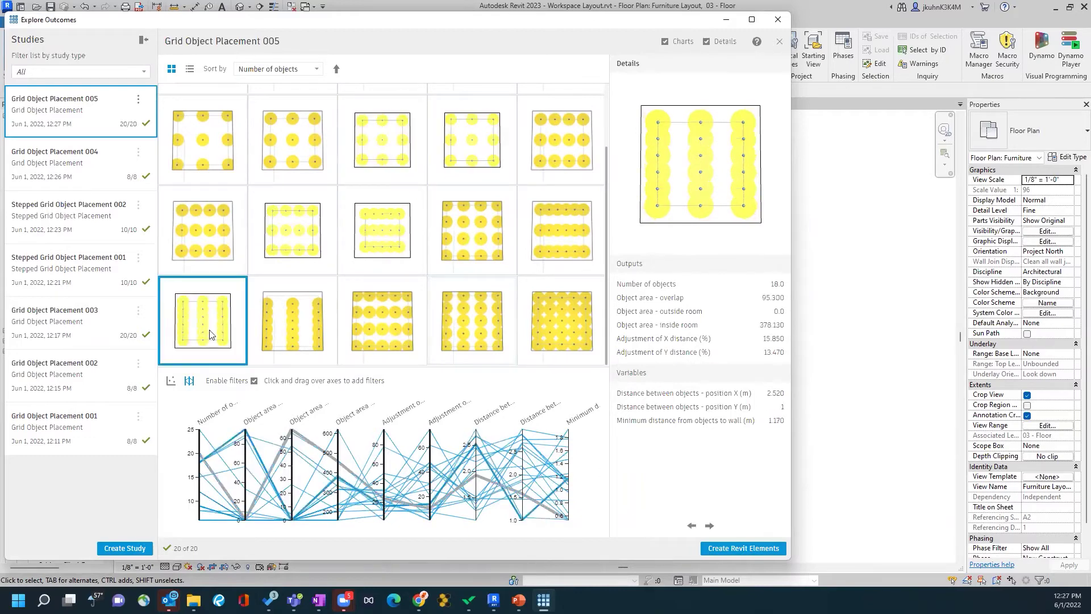
left_click(736, 548)
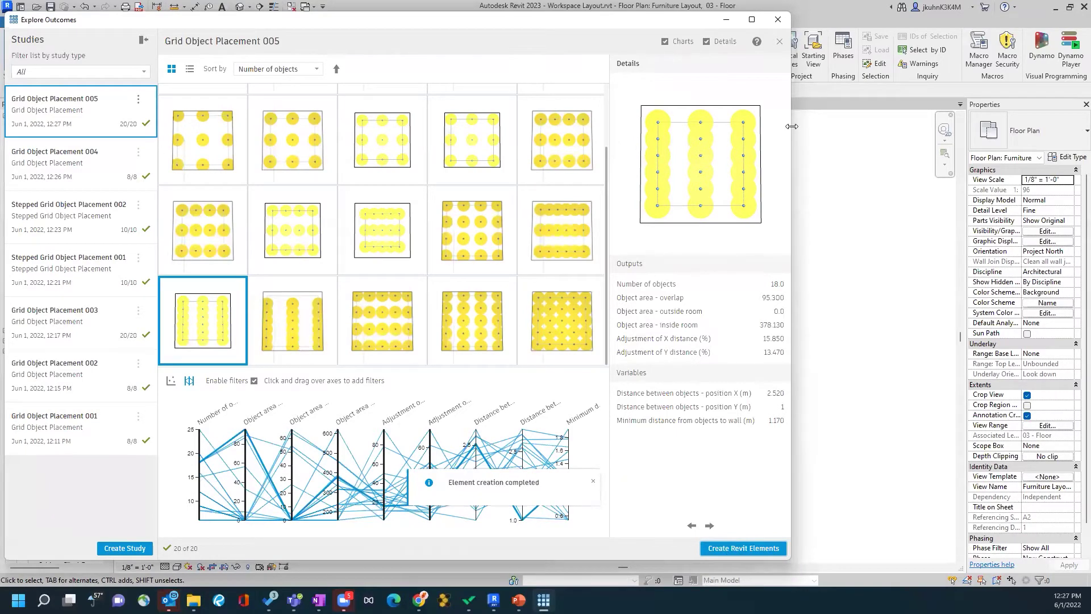
left_click(102, 549)
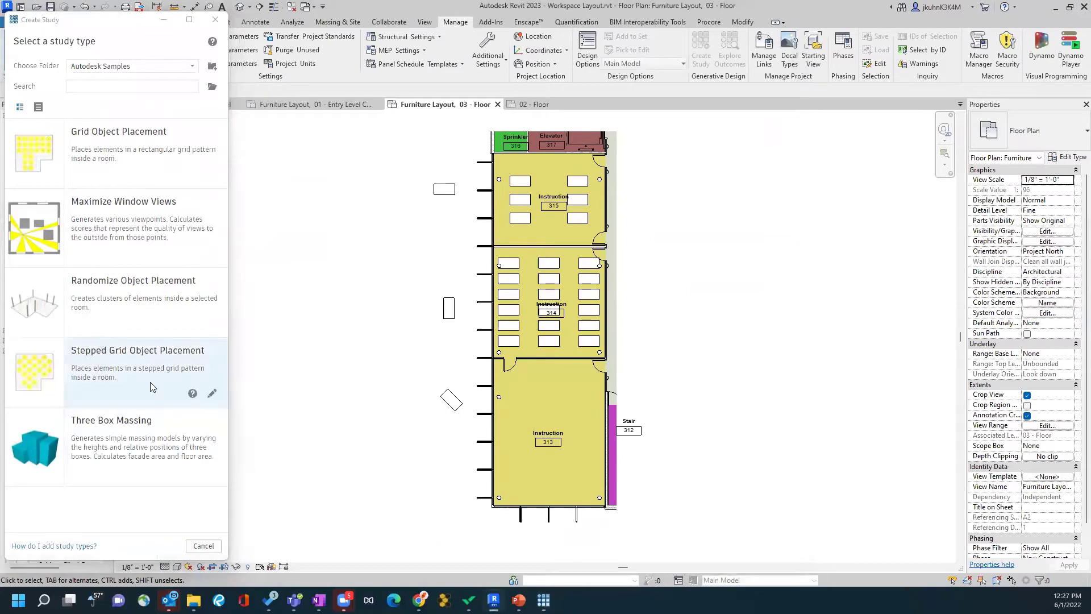
left_click(525, 421)
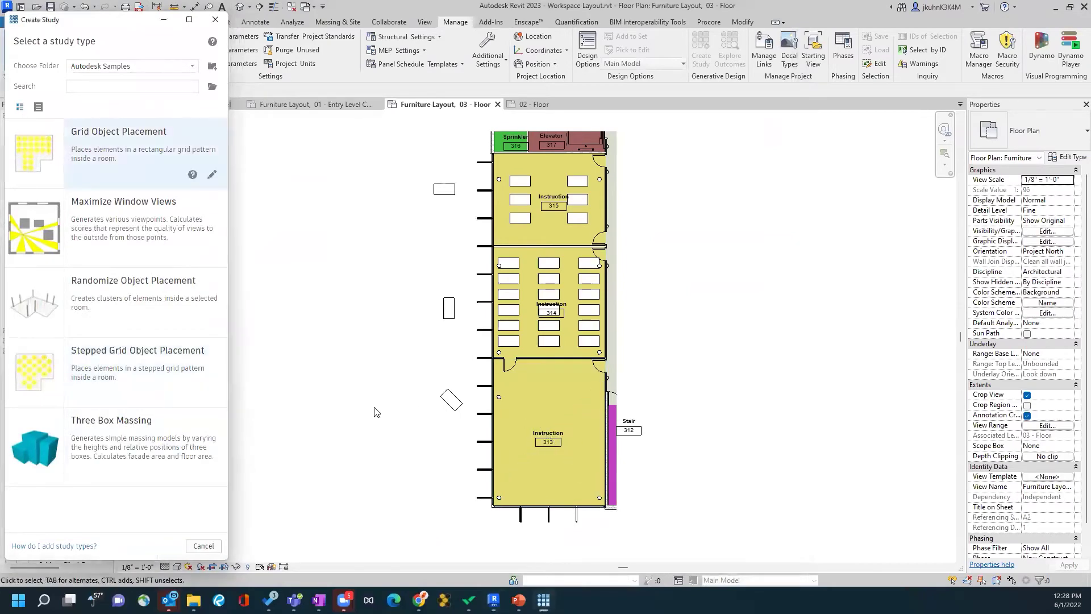
Start a new Grid Object Placement study using the Like This method.
left_click(142, 147)
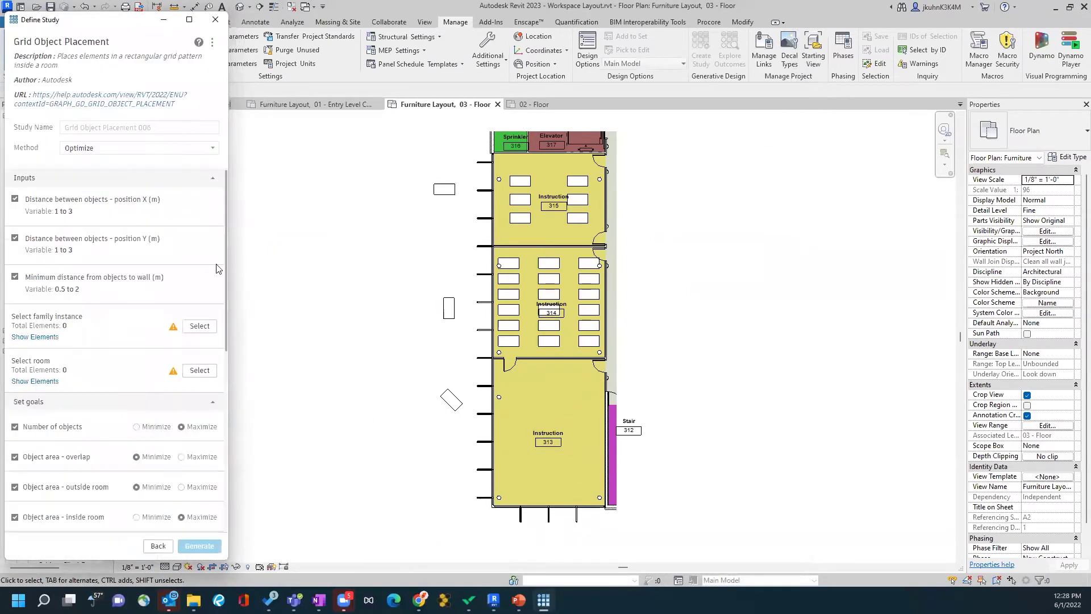
left_click(111, 150)
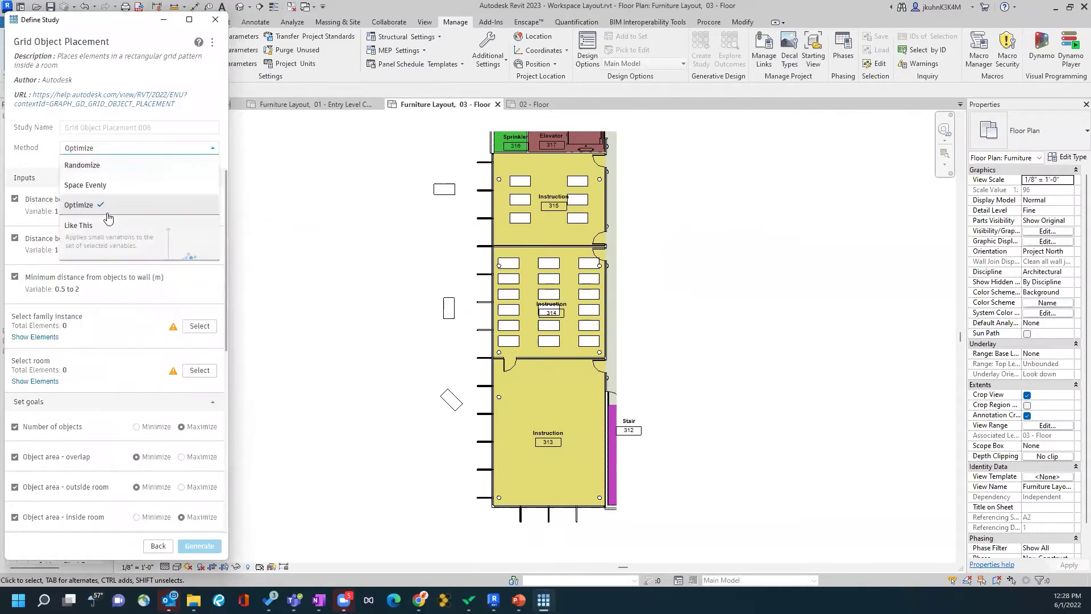
left_click(90, 234)
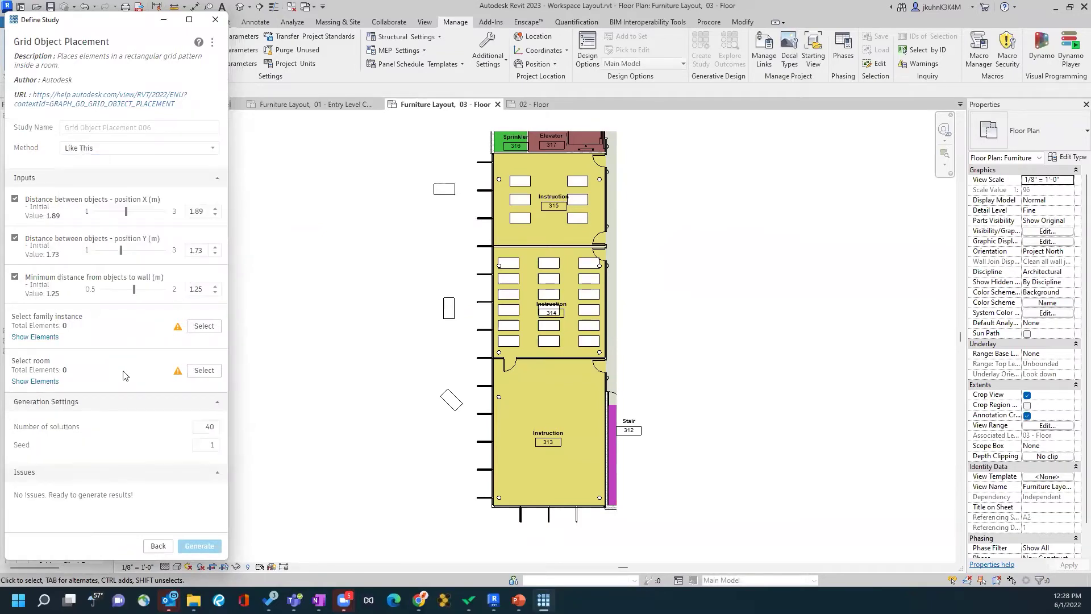
Pick the diamond-shaped element and room 313, then generate the outcomes.
left_click(204, 326)
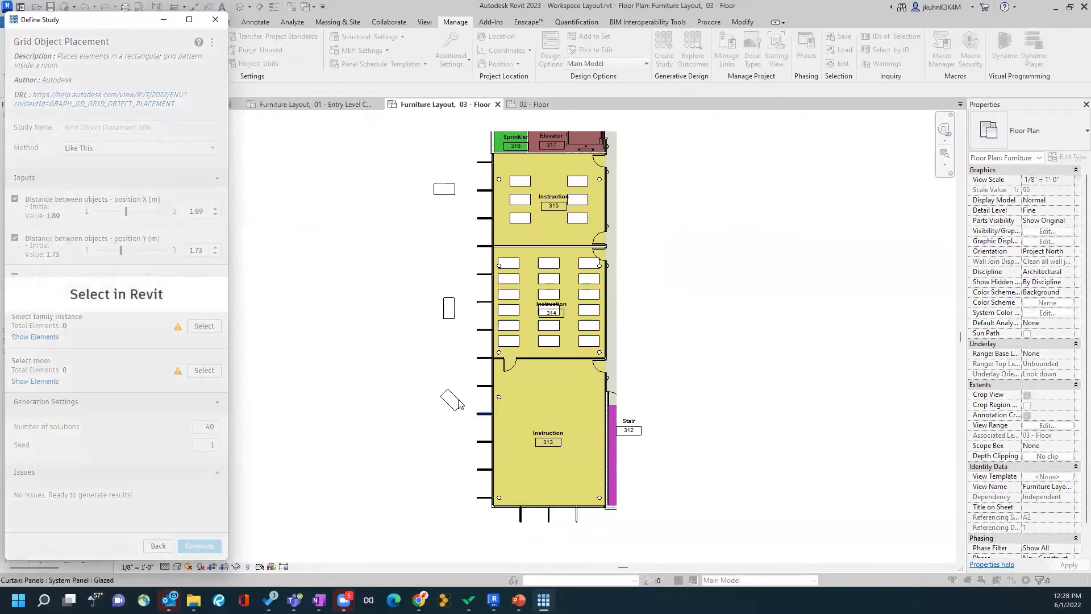
left_click(451, 400)
left_click(206, 371)
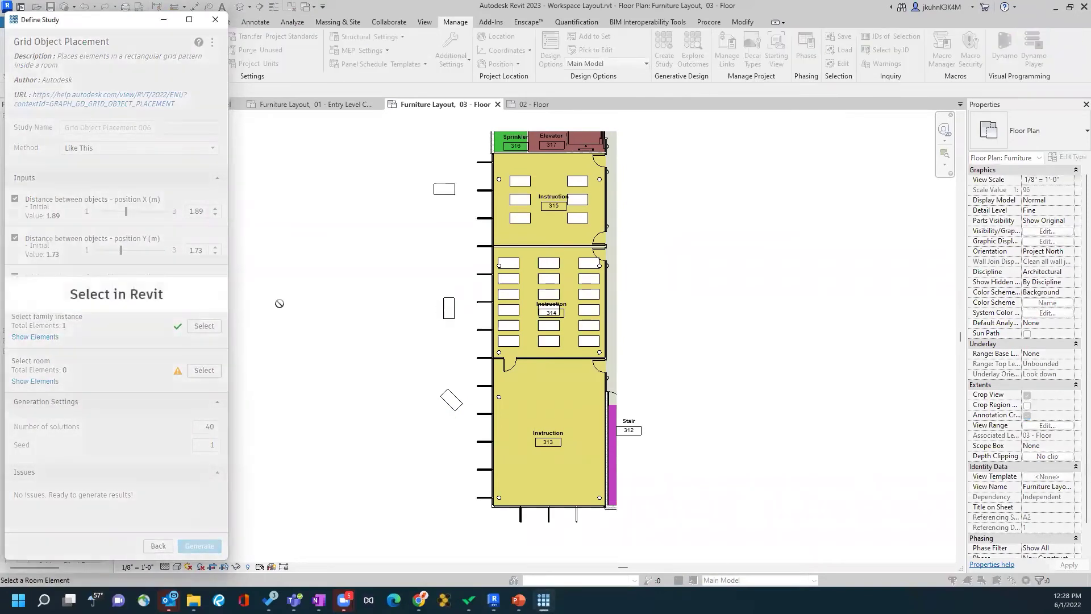
left_click(517, 403)
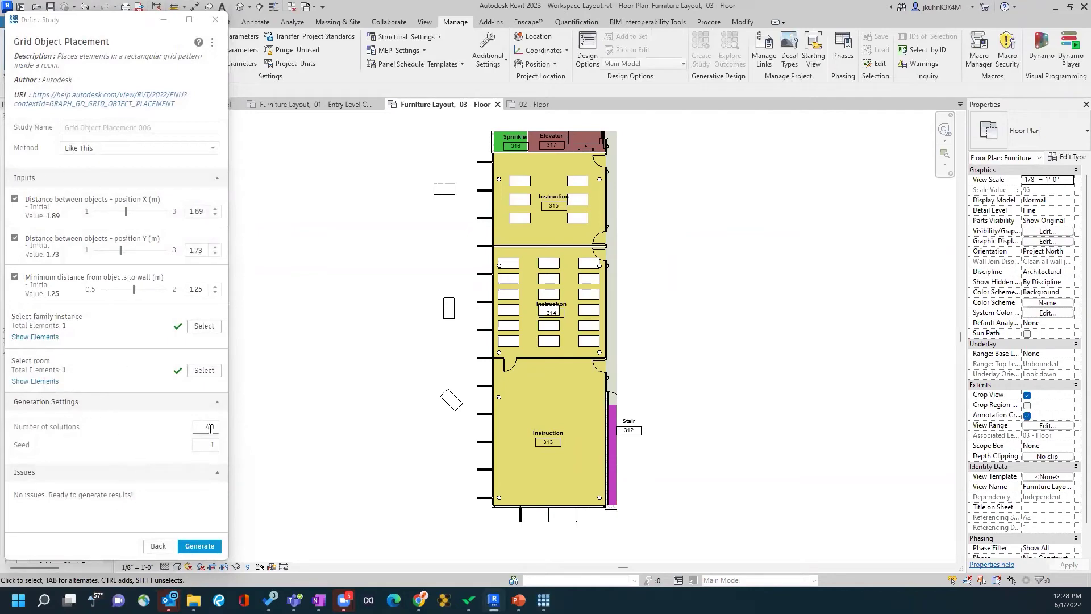
left_click(200, 546)
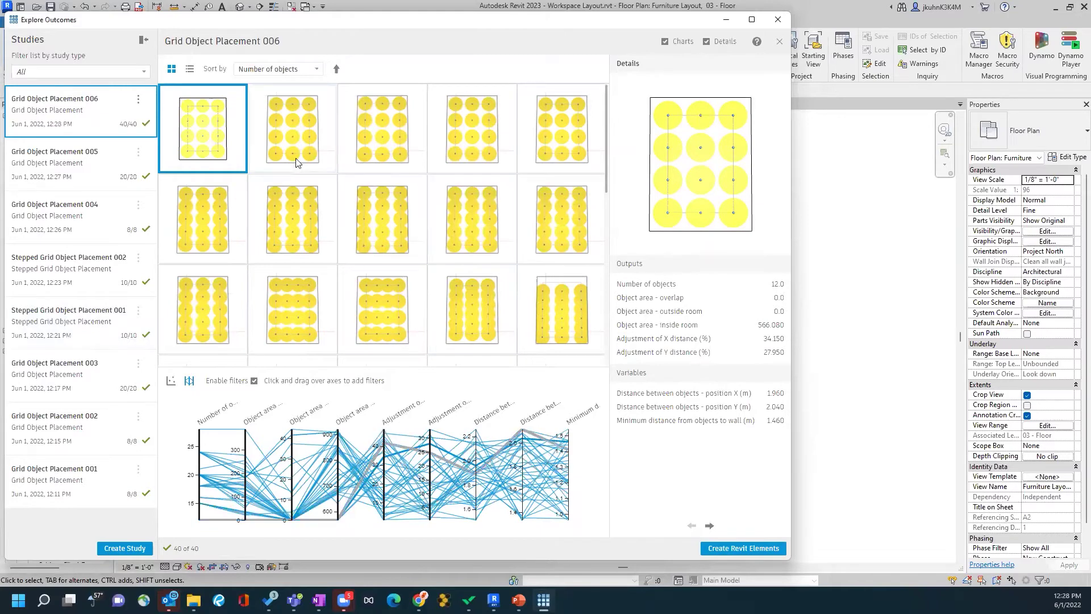
Create Revit elements from the 16-object grid outcome, then return to Create Study.
left_click(392, 308)
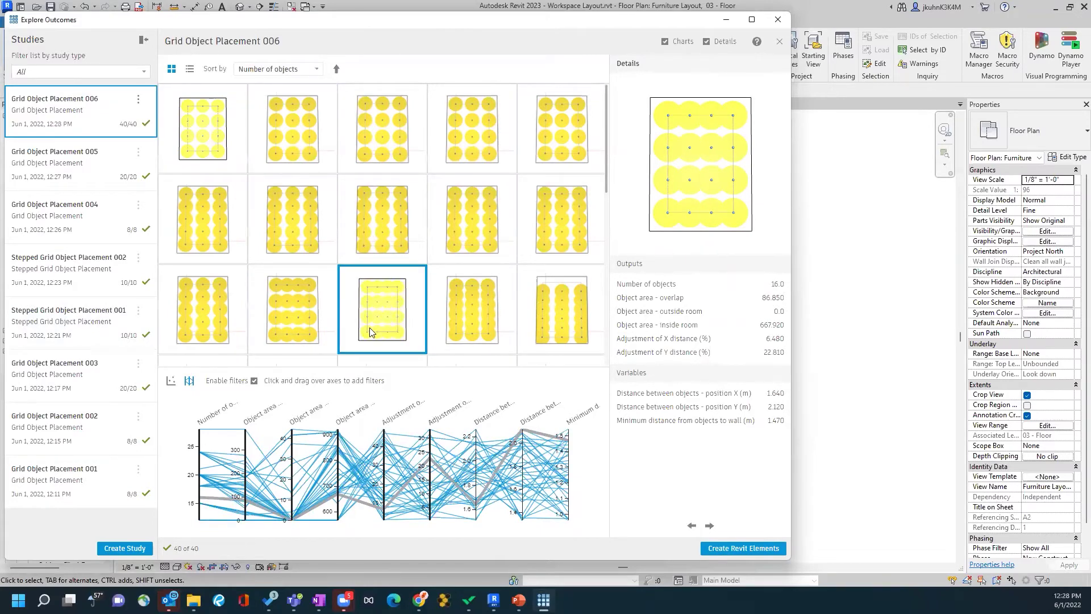
left_click(720, 551)
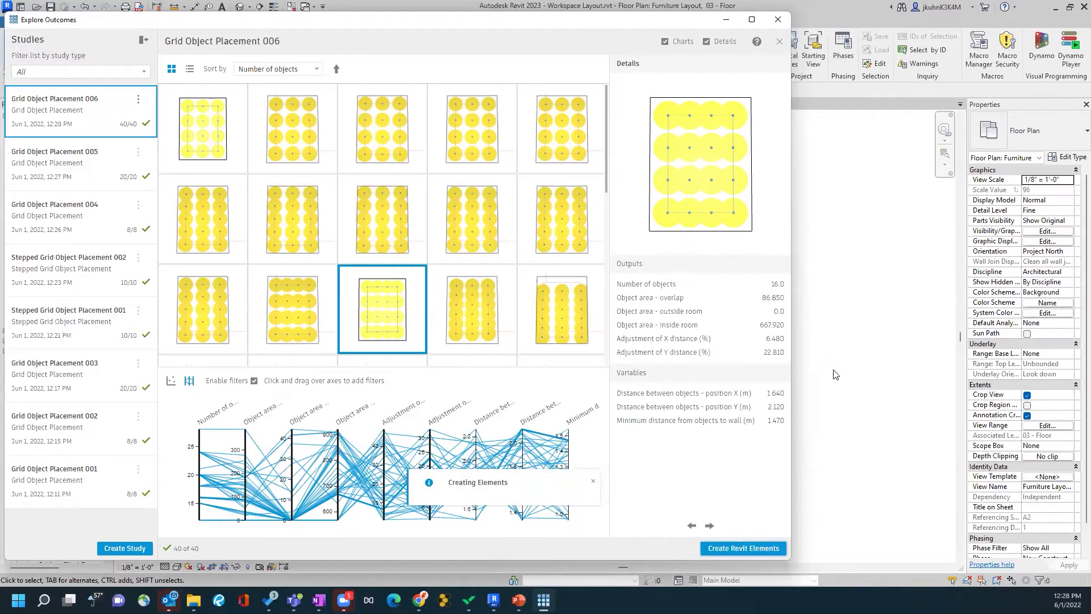
left_click(125, 548)
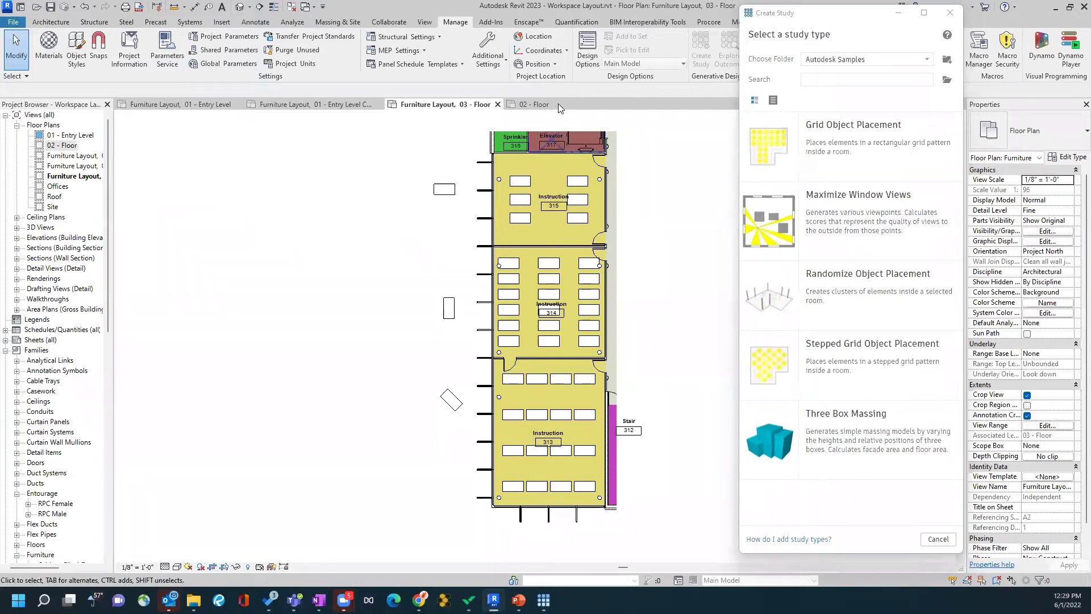
Switch to the 02 - Floor plan and pan to centre the Lounge.
left_click(539, 106)
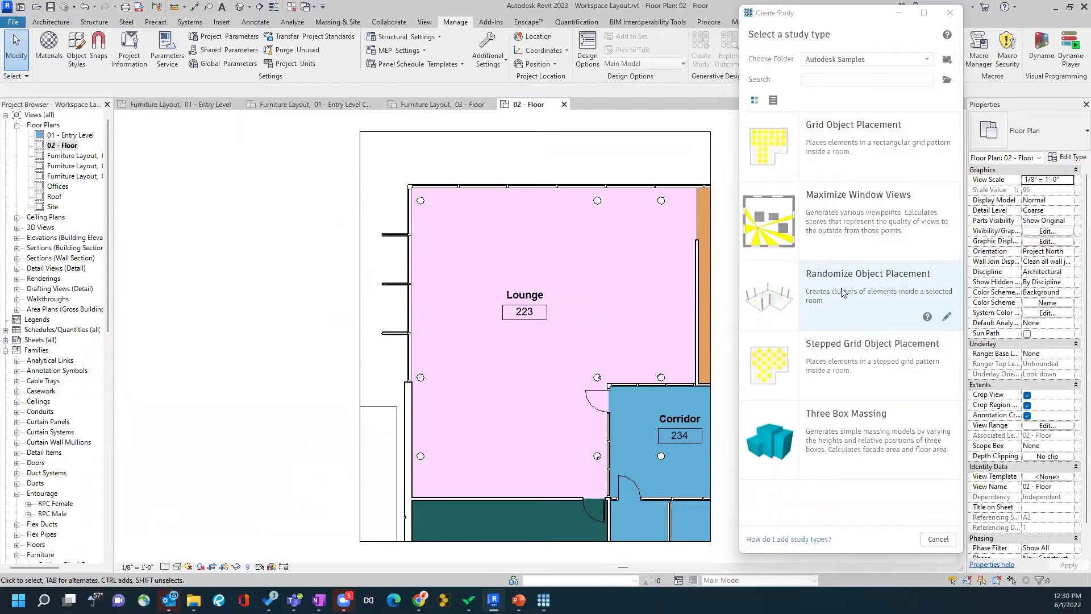
middle_click_drag(330, 350, 233, 339)
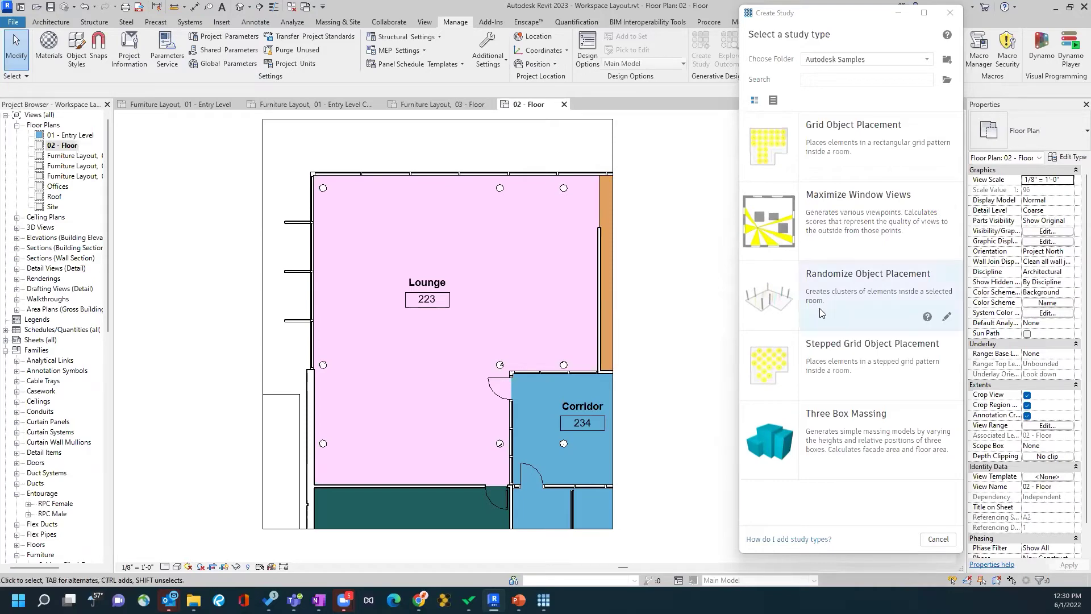
Choose the Randomize Object Placement card in Create Study.
left_click(880, 286)
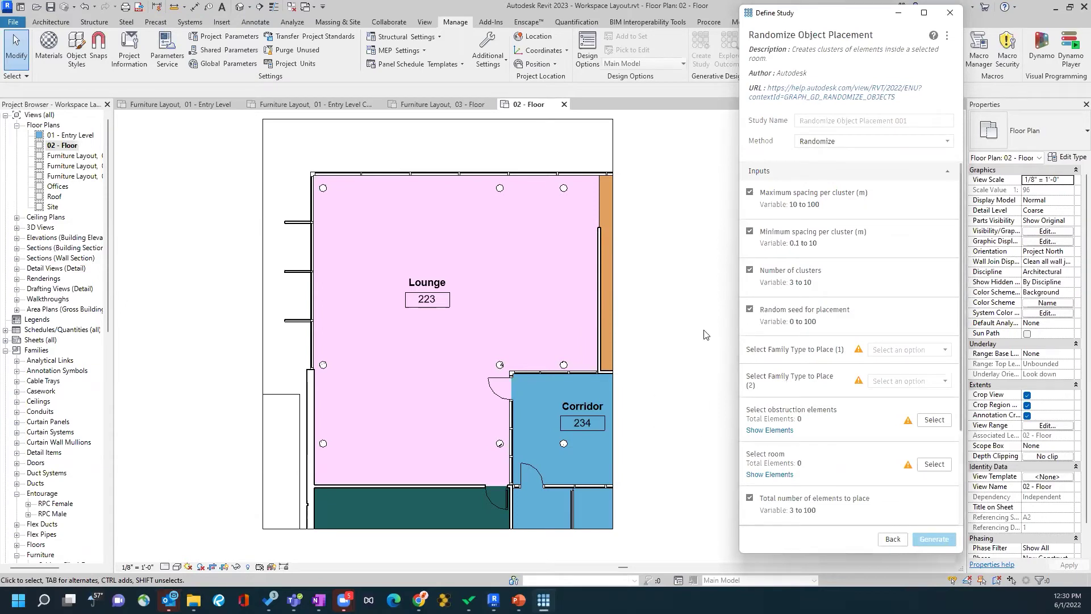
Keep Randomize as the method and set the first family type to Chair-Breuer:Chair-Breuer.
left_click(851, 152)
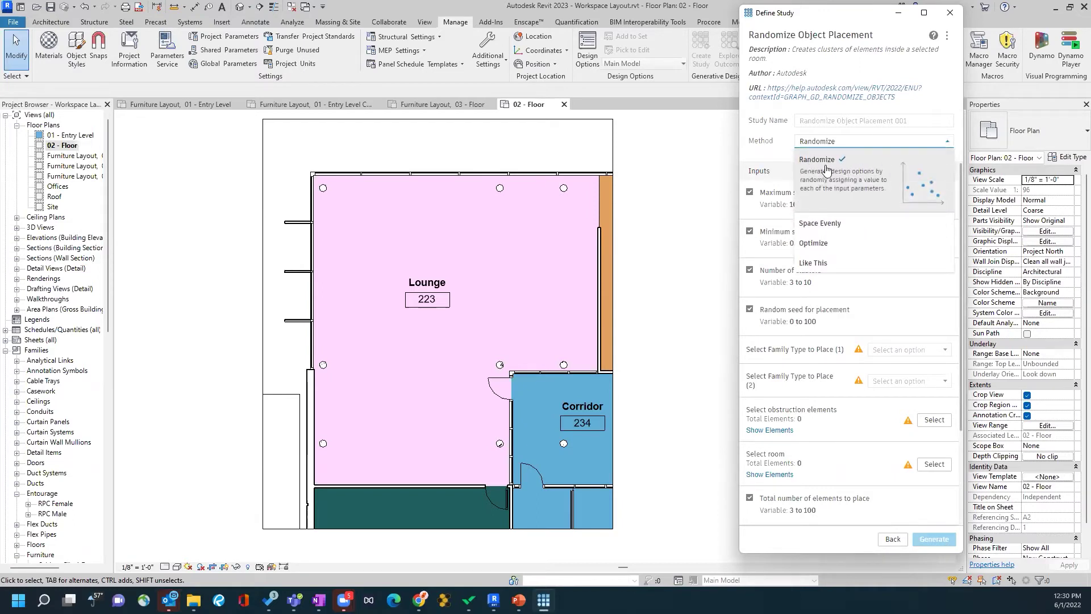
left_click(766, 149)
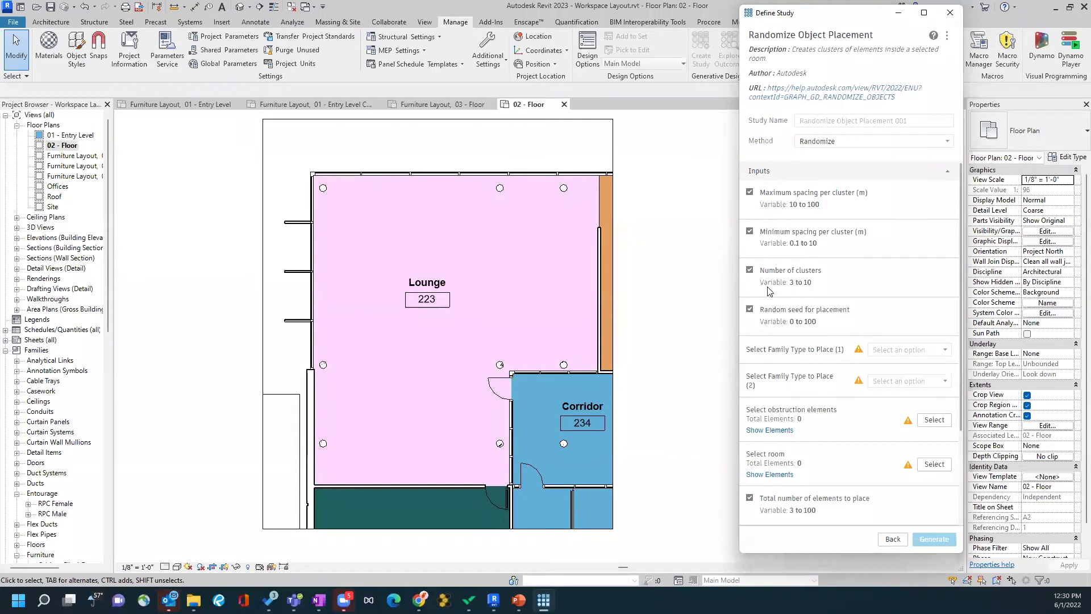
left_click(898, 351)
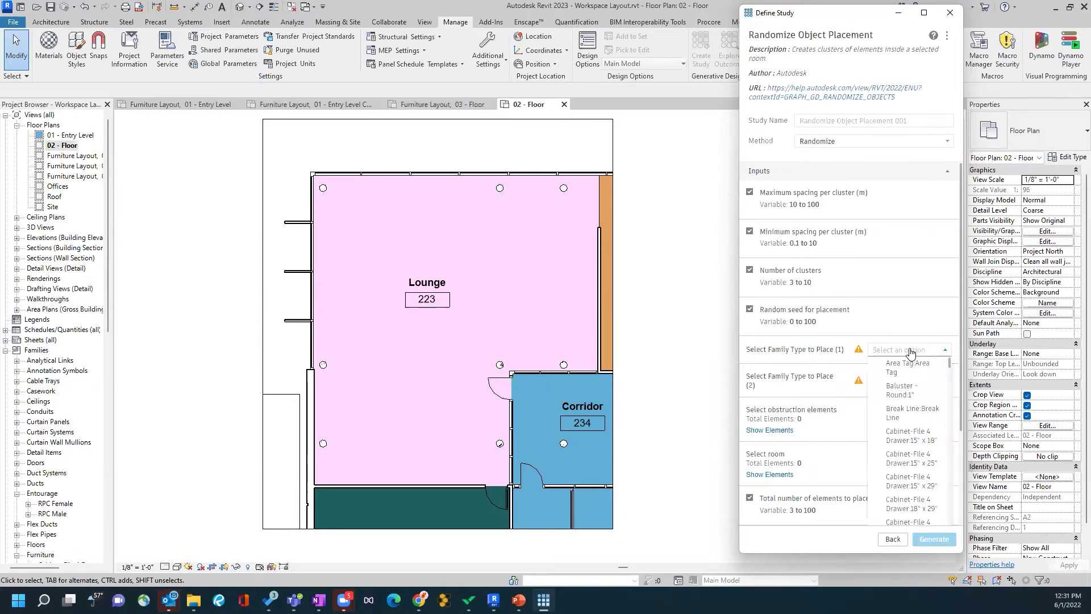
left_click(904, 368)
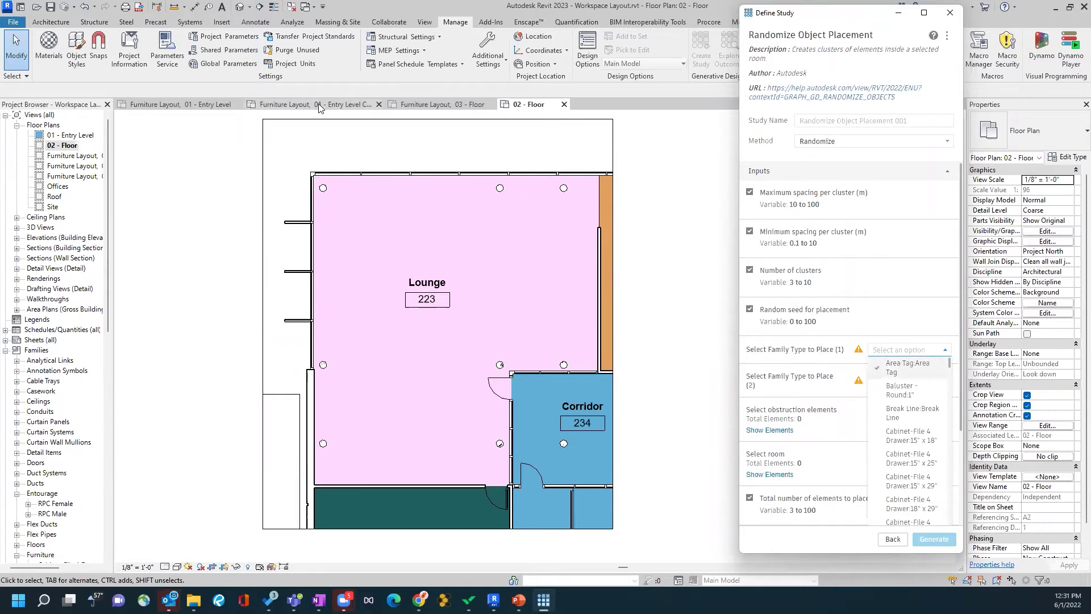
left_click(903, 390)
scroll(913, 378, "down", 5)
scroll(913, 380, "down", 5)
scroll(911, 386, "down", 10)
scroll(912, 398, "down", 10)
scroll(912, 447, "up", 20)
scroll(915, 442, "up", 10)
scroll(919, 378, "down", 2)
scroll(918, 383, "down", 5)
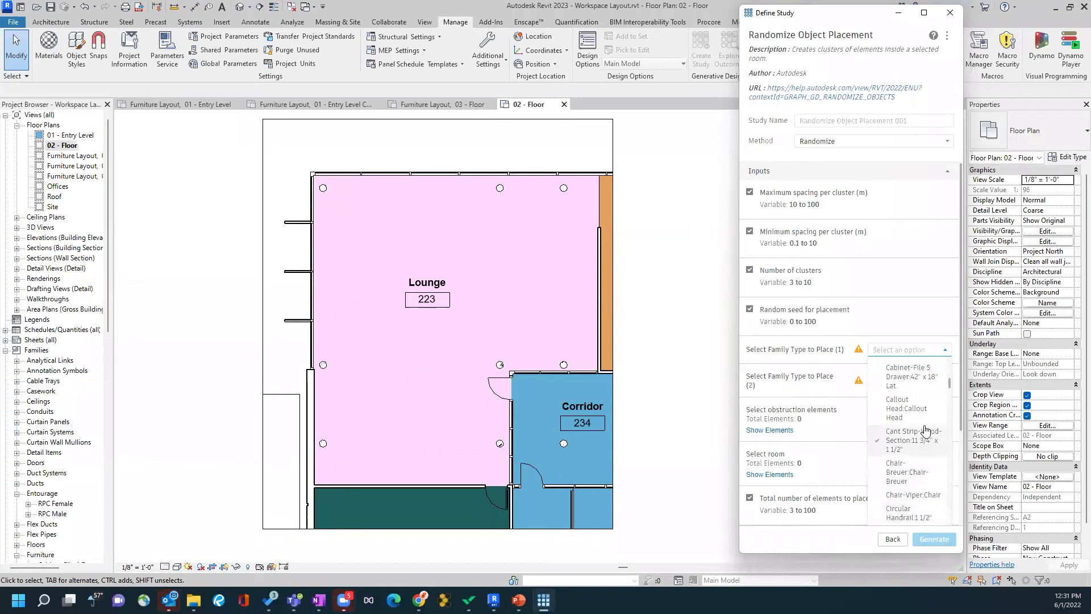
left_click(920, 475)
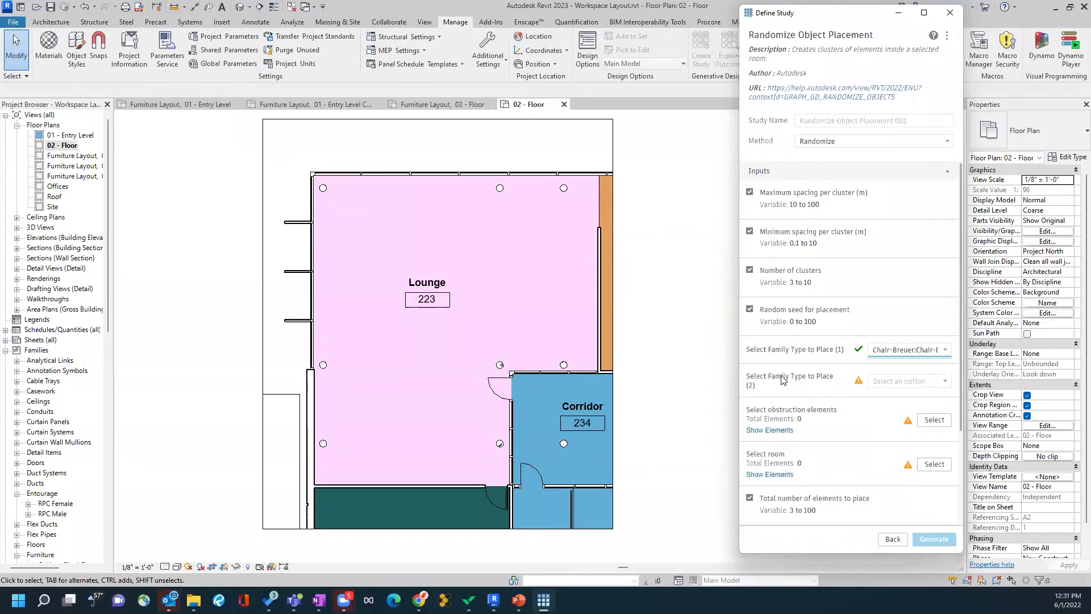
Scroll the second family type list and pick a table lamp.
left_click(896, 382)
scroll(924, 419, "down", 5)
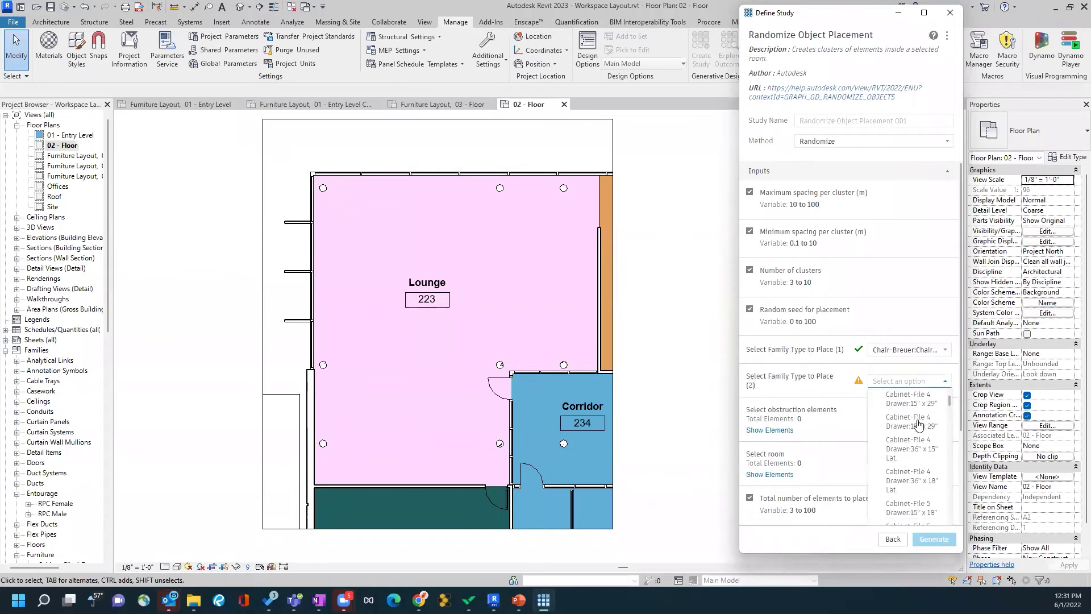
scroll(919, 425, "down", 5)
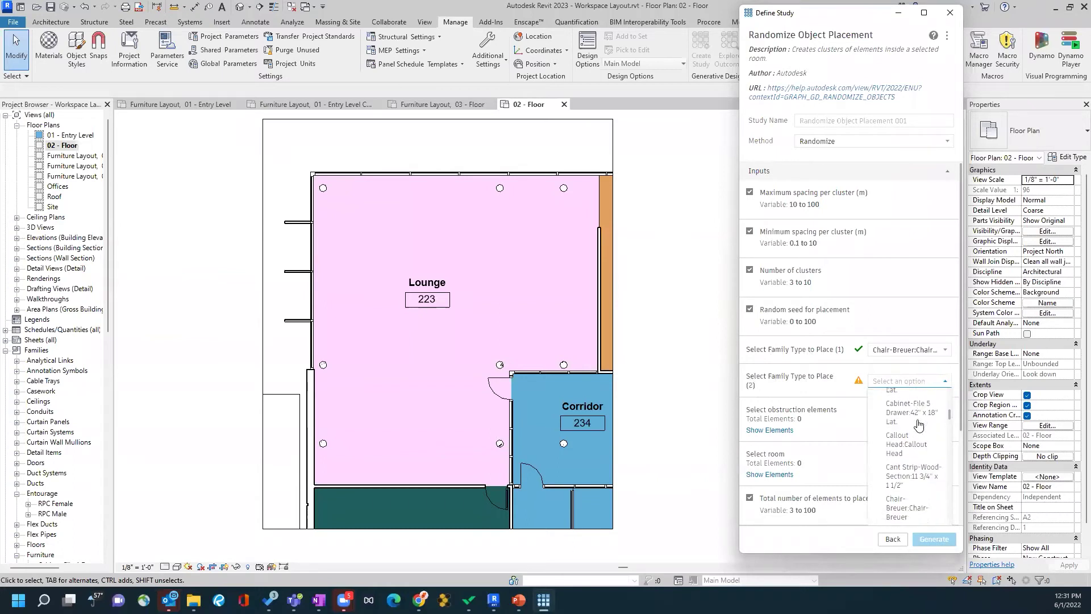
scroll(919, 425, "down", 3)
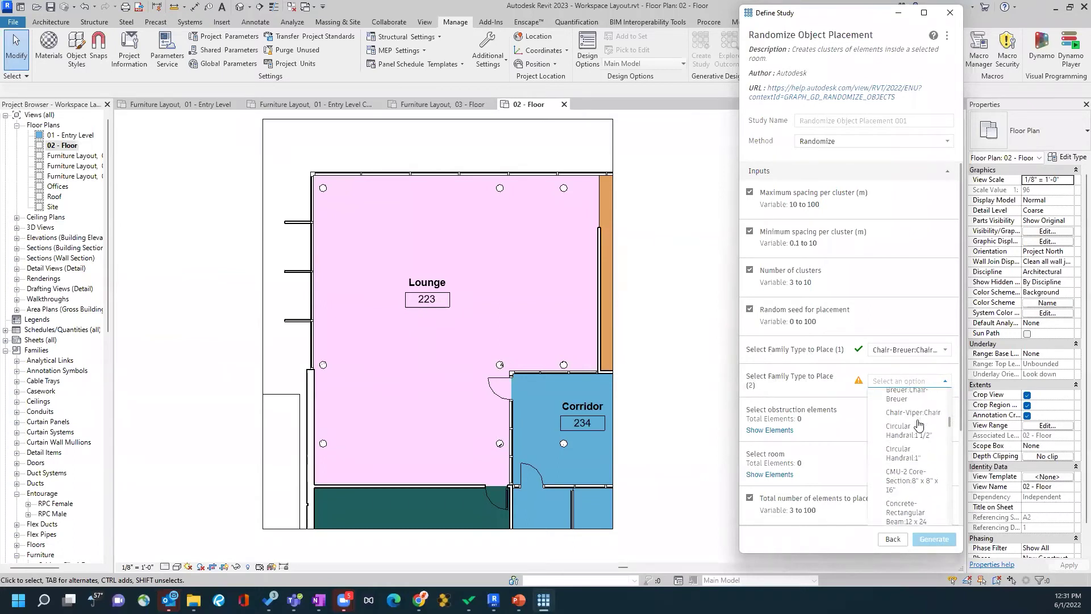
scroll(919, 426, "down", 4)
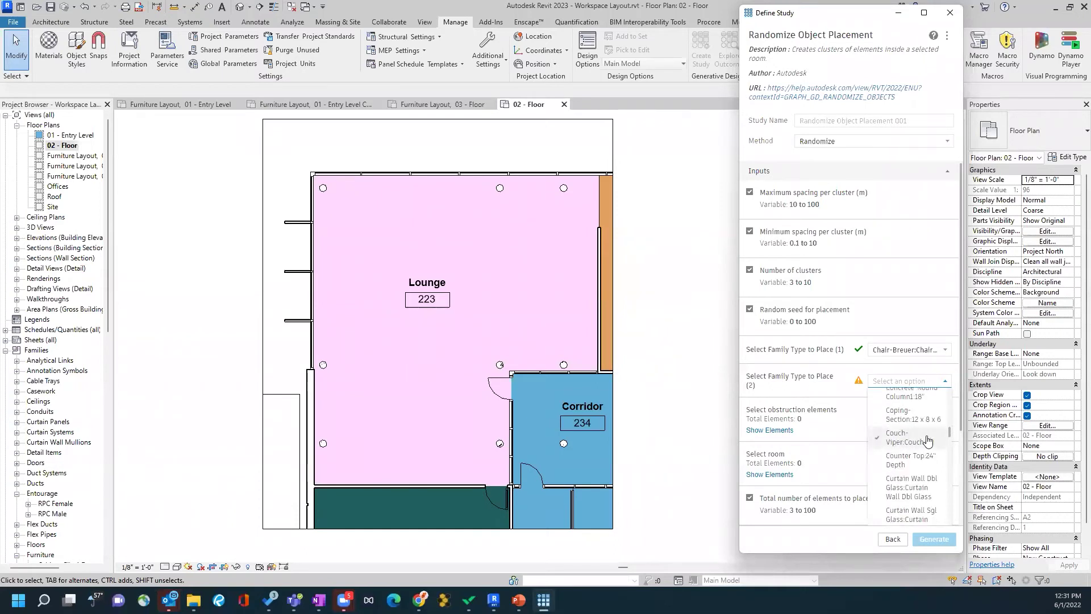
scroll(928, 439, "down", 4)
scroll(929, 439, "down", 5)
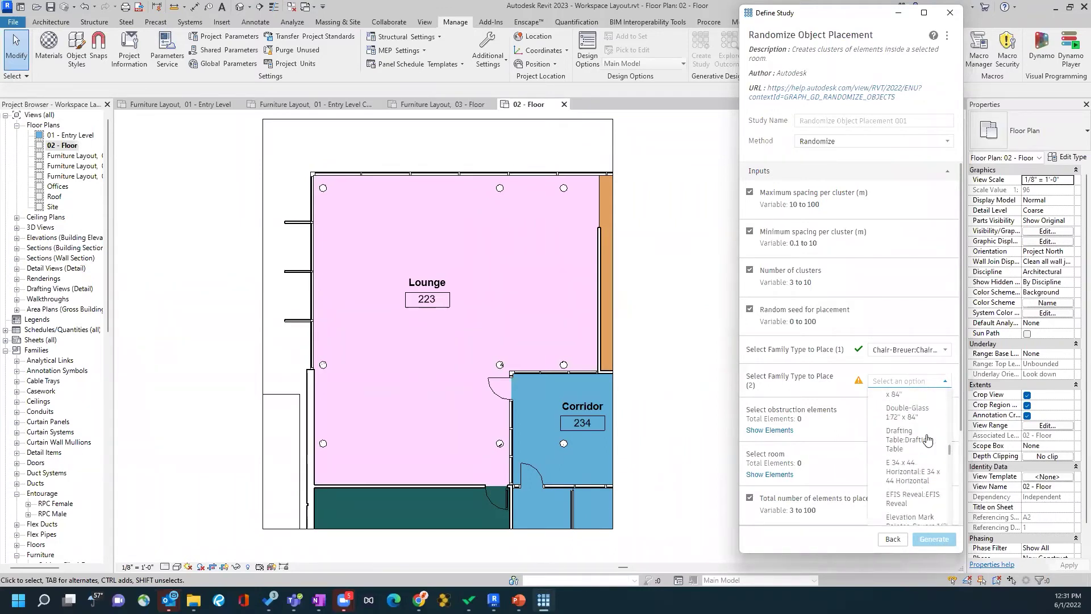
scroll(928, 440, "down", 4)
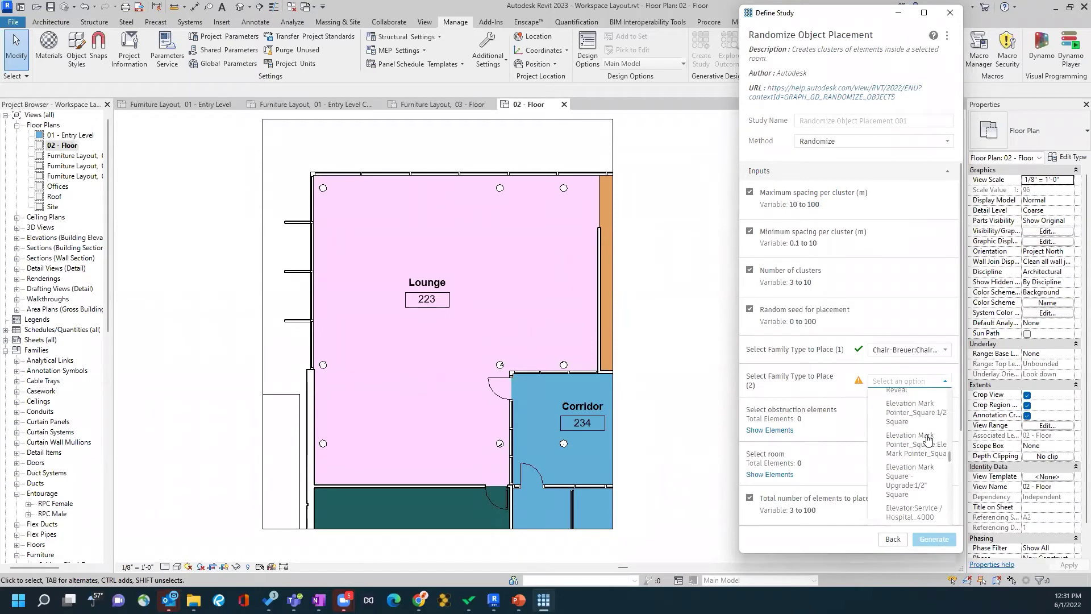
scroll(928, 440, "down", 8)
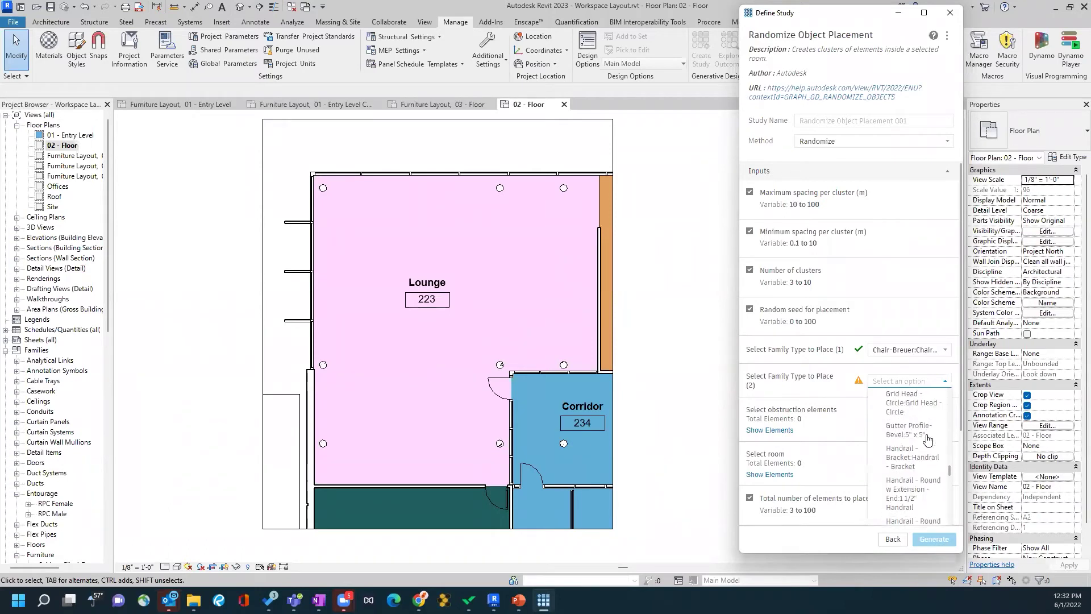
scroll(928, 439, "down", 10)
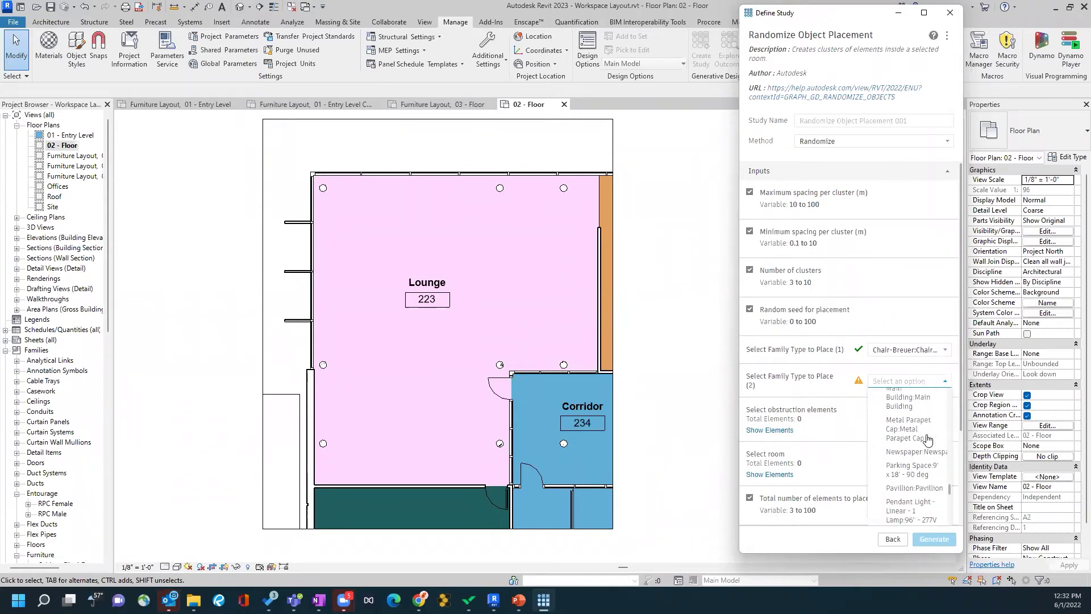
scroll(928, 439, "down", 5)
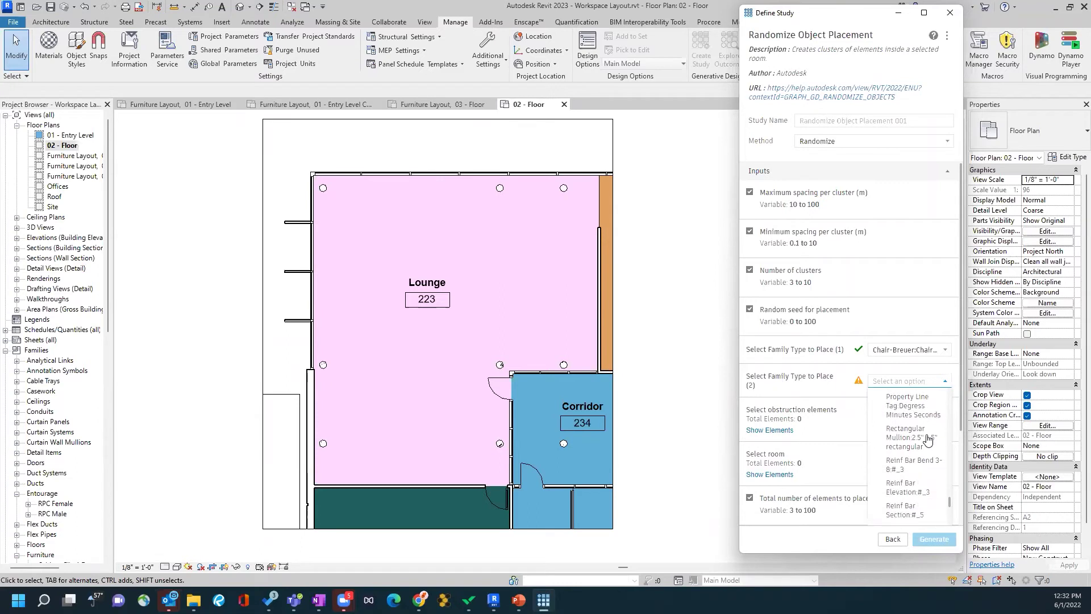
scroll(927, 469, "down", 4)
scroll(925, 466, "down", 8)
scroll(925, 466, "down", 8)
scroll(925, 465, "down", 6)
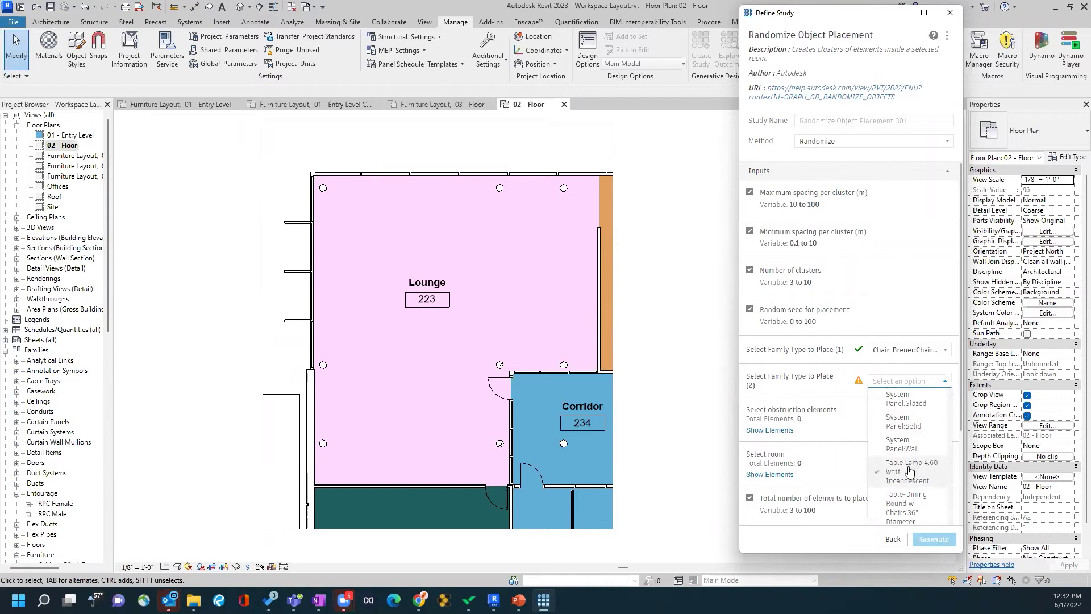
left_click(910, 471)
Change the second family type to Table-Night Stand 24" x 24" x 30".
left_click(926, 382)
scroll(910, 450, "down", 2)
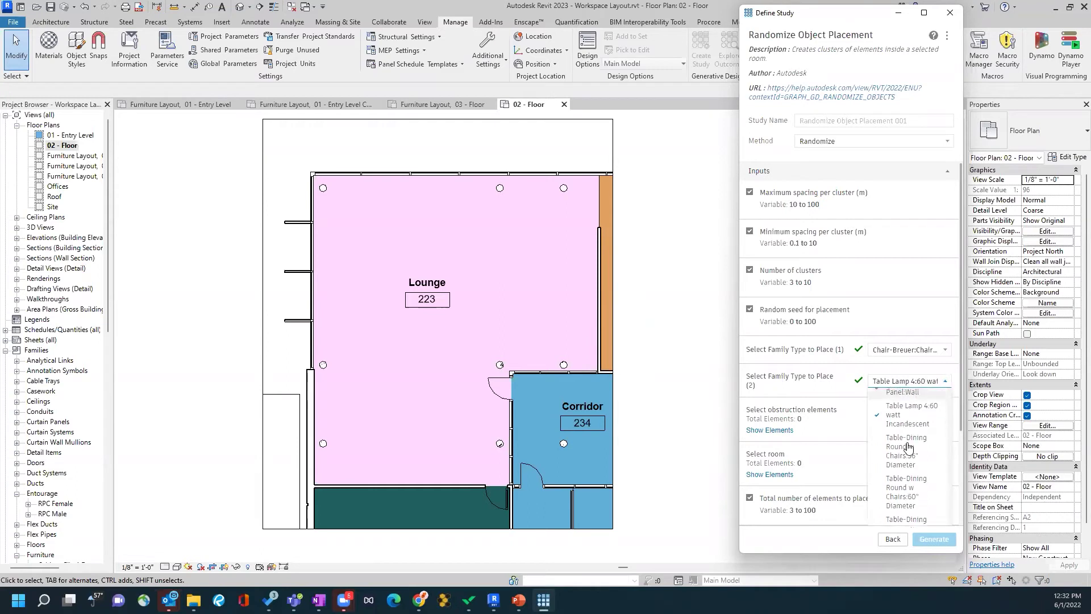
scroll(921, 449, "down", 3)
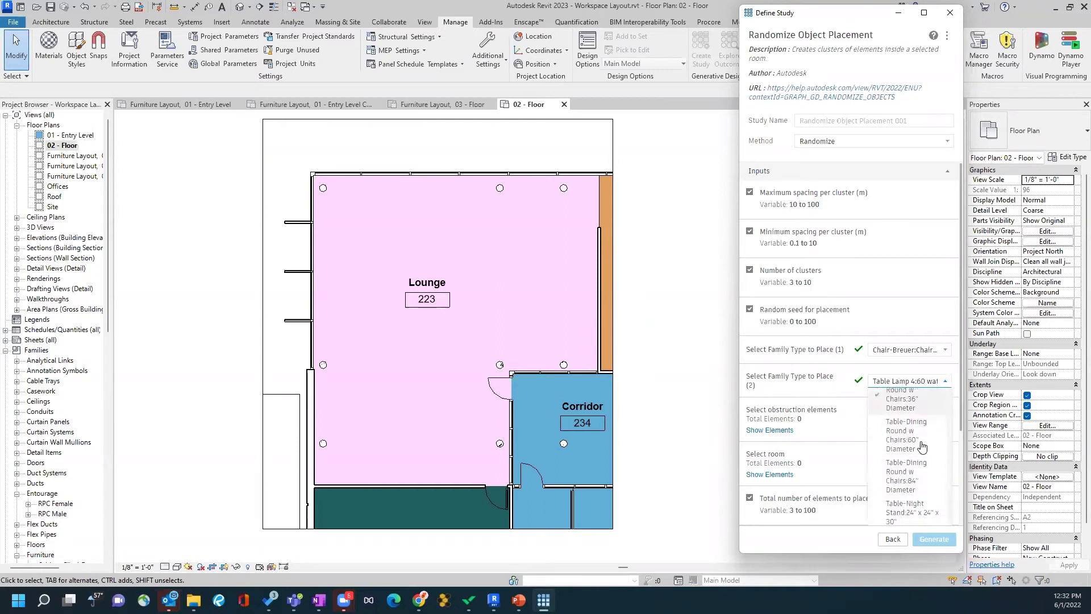
left_click(931, 449)
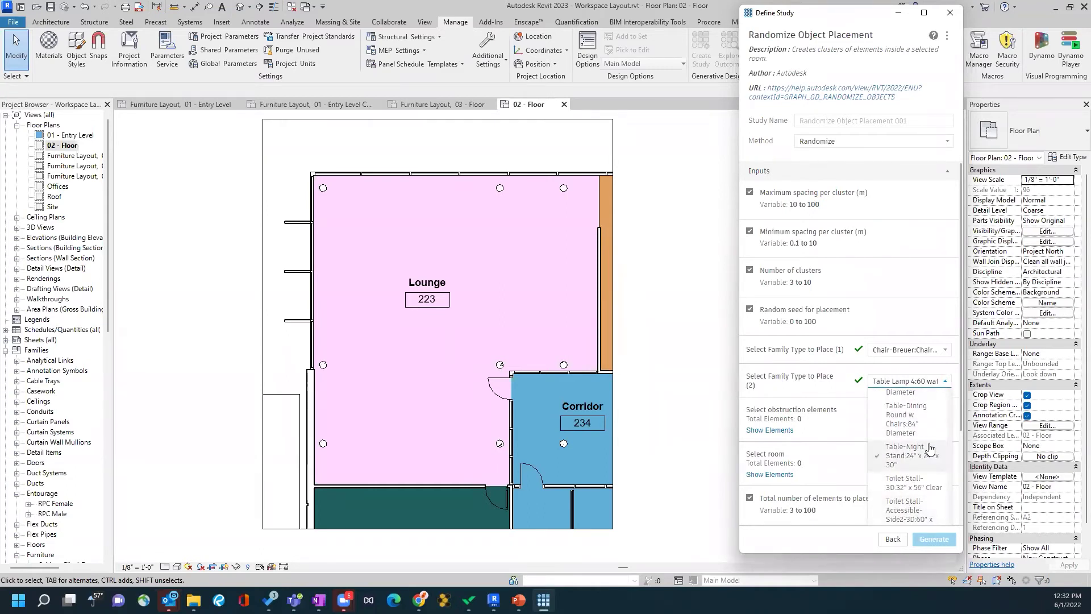
left_click(911, 452)
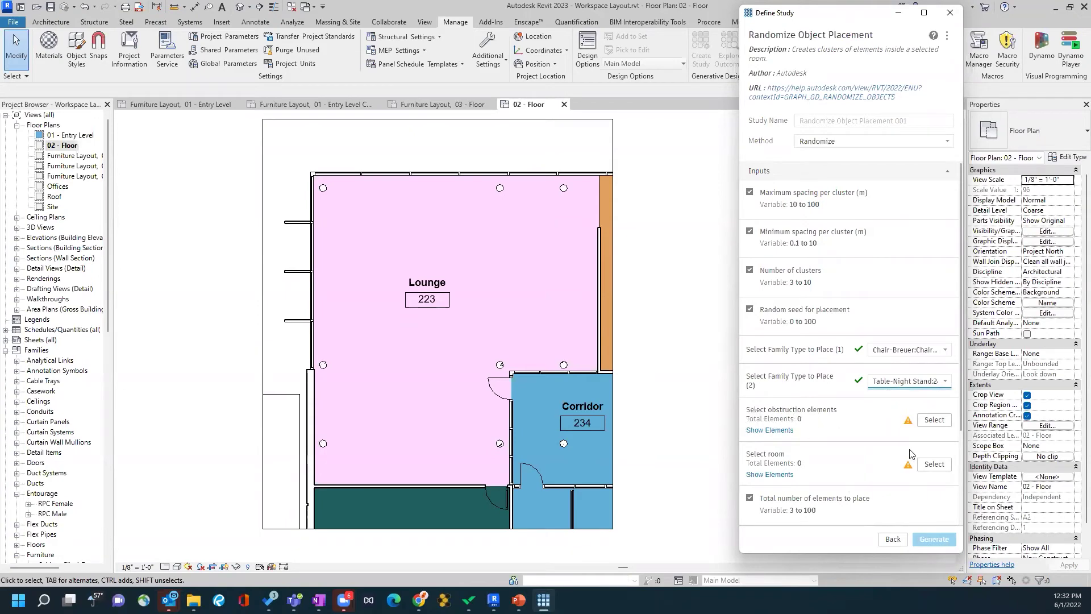
Pick the eight columns around the Lounge as obstruction elements.
left_click(935, 421)
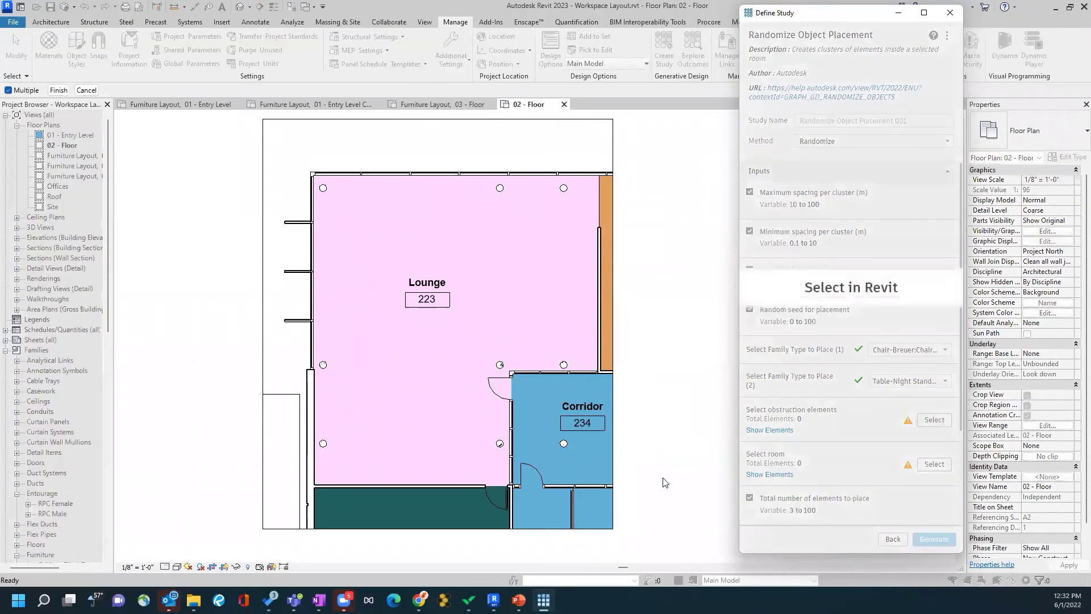
left_click(324, 364)
left_click(323, 444)
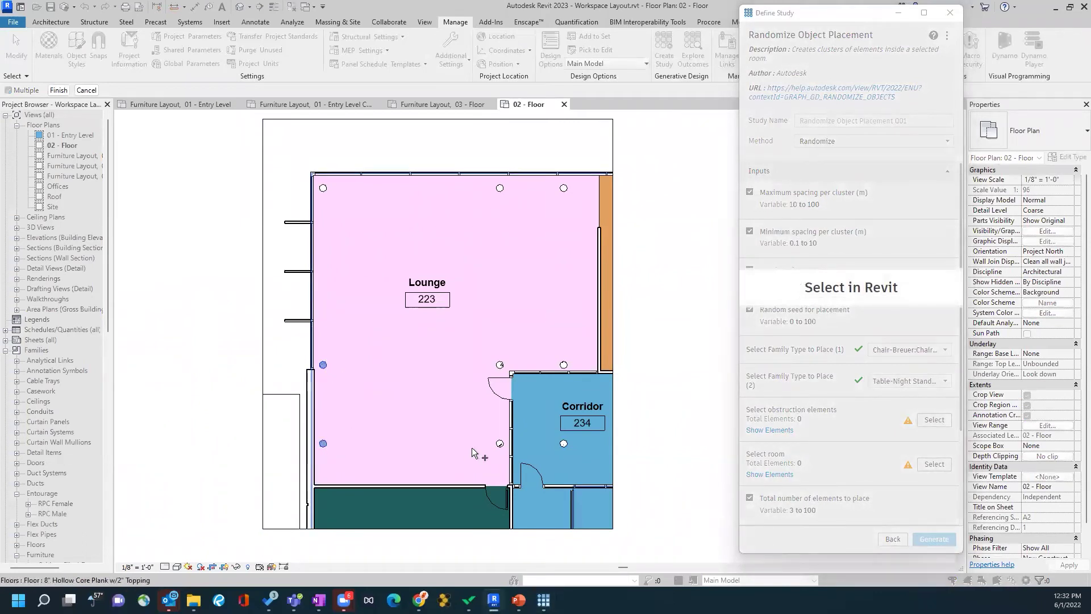
left_click(501, 444)
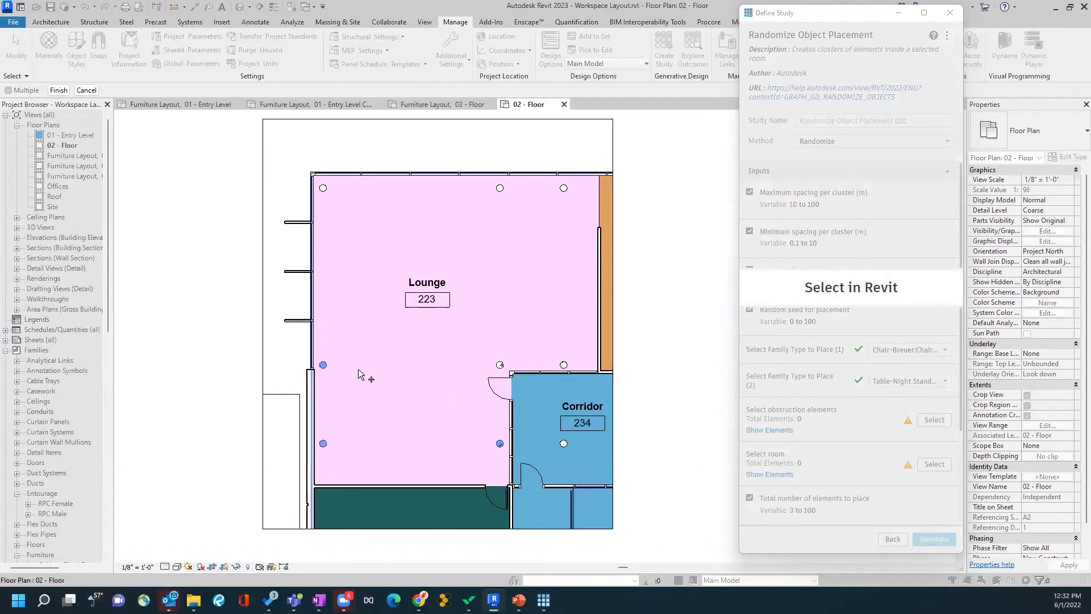
left_click(499, 365)
left_click(563, 364)
left_click(563, 187)
left_click(500, 187)
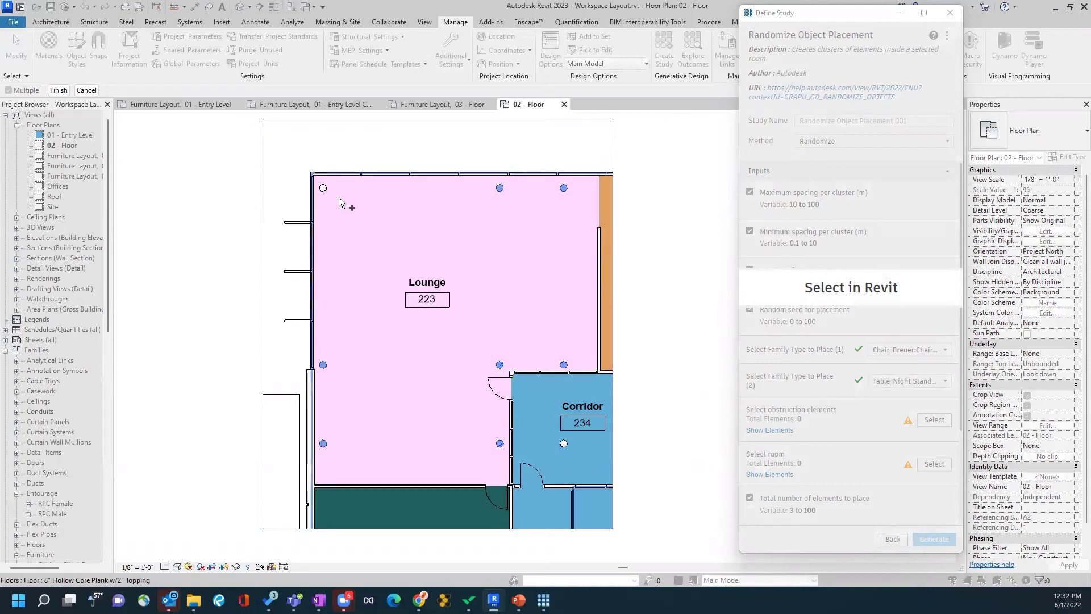
left_click(323, 188)
Add the storefront walls, left exterior wall and bottom door, finishing the 17 obstructions.
left_click(523, 373)
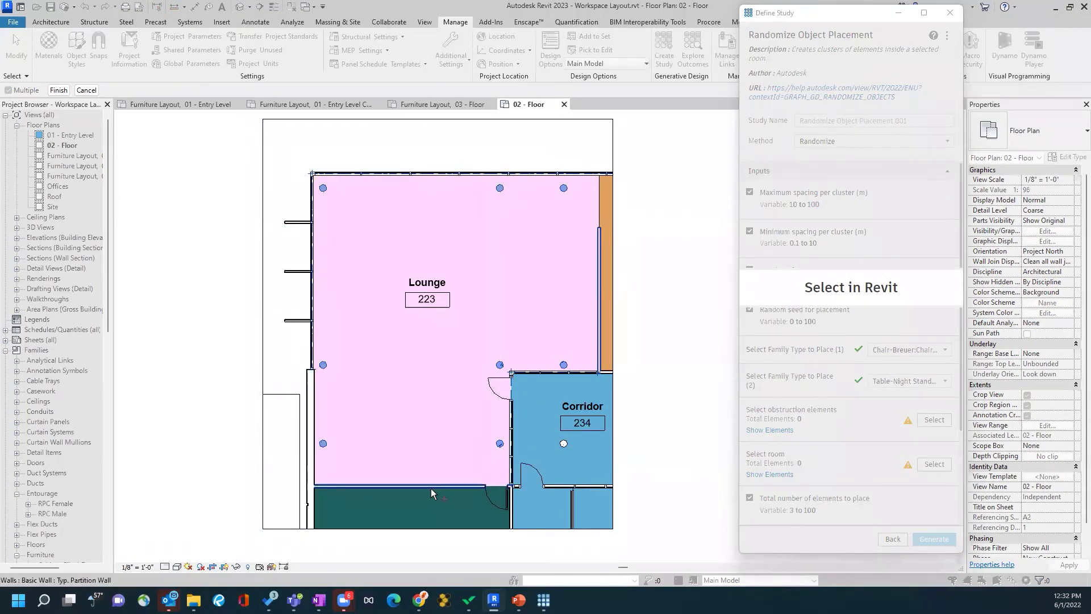
left_click(492, 500)
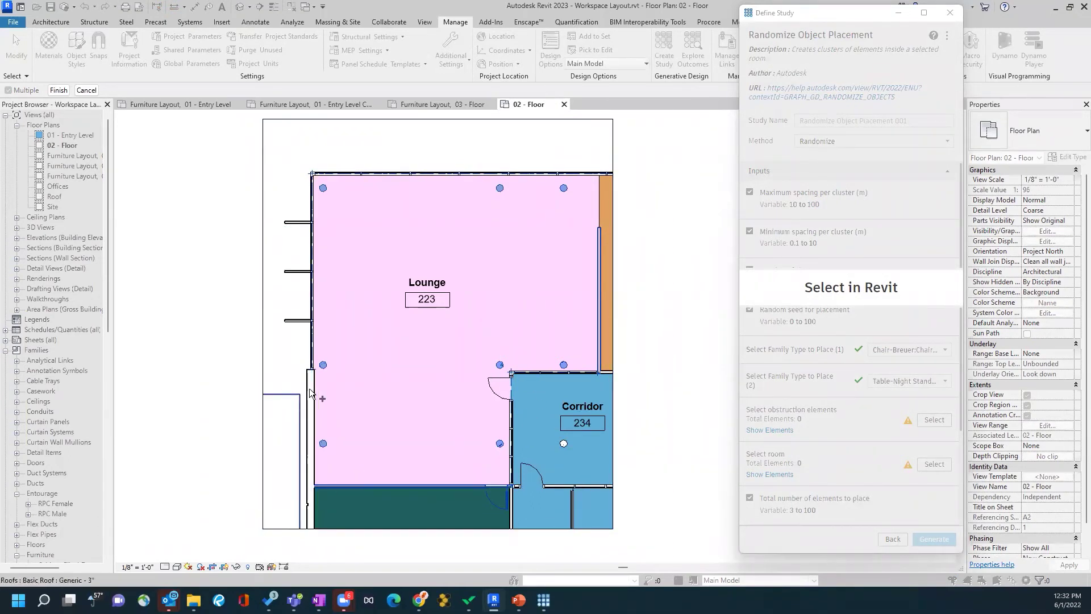
left_click(315, 488)
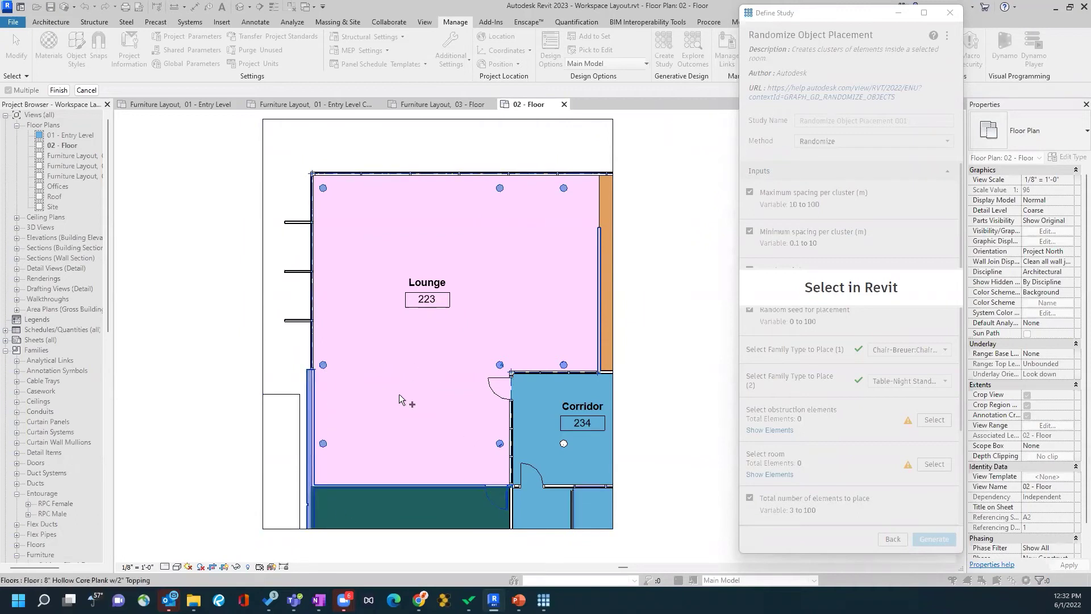
left_click(491, 389)
left_click(58, 91)
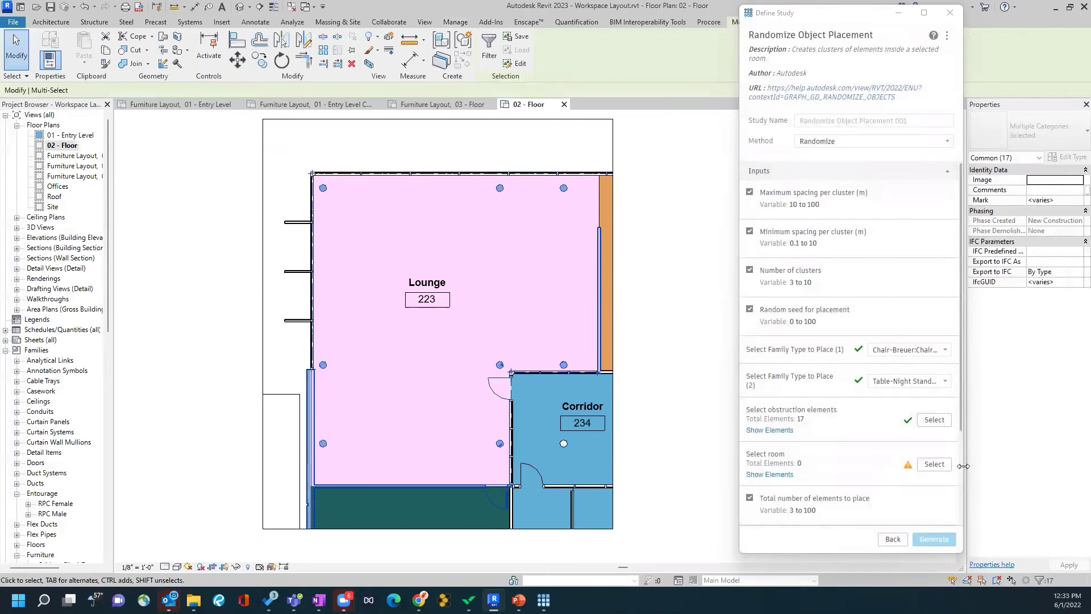
left_click(934, 464)
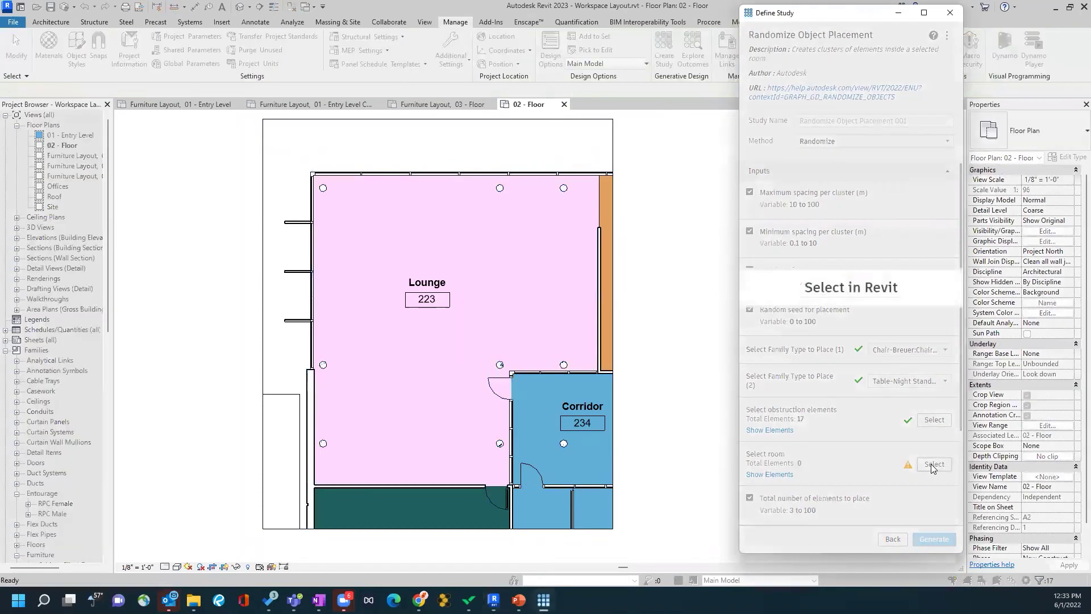
Set Lounge 223 as the study's room and generate the outcomes.
left_click(463, 321)
scroll(830, 441, "down", 3)
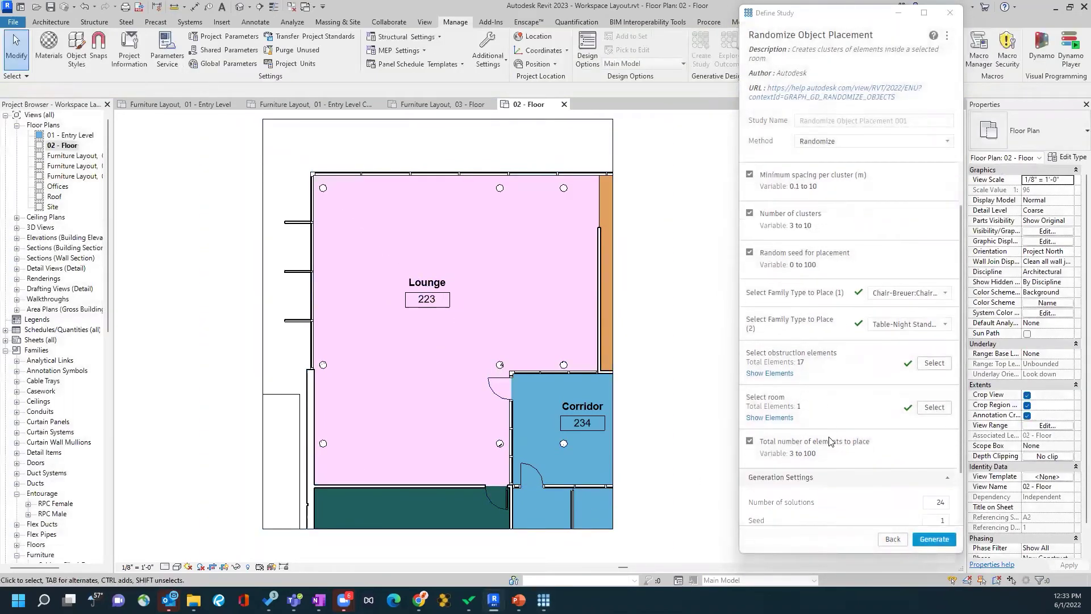
scroll(830, 442, "down", 1)
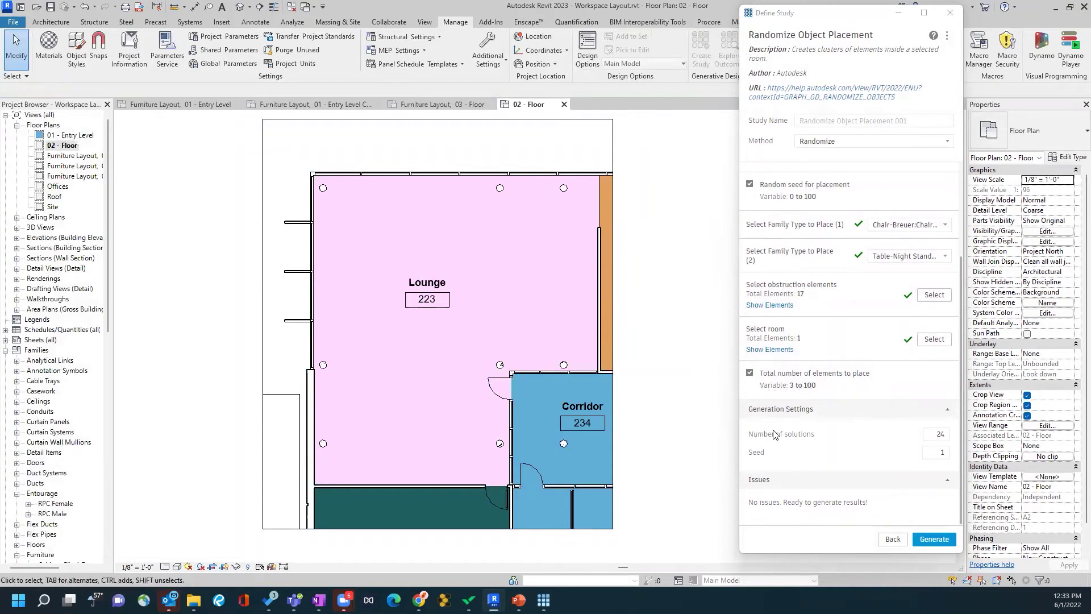
left_click(934, 540)
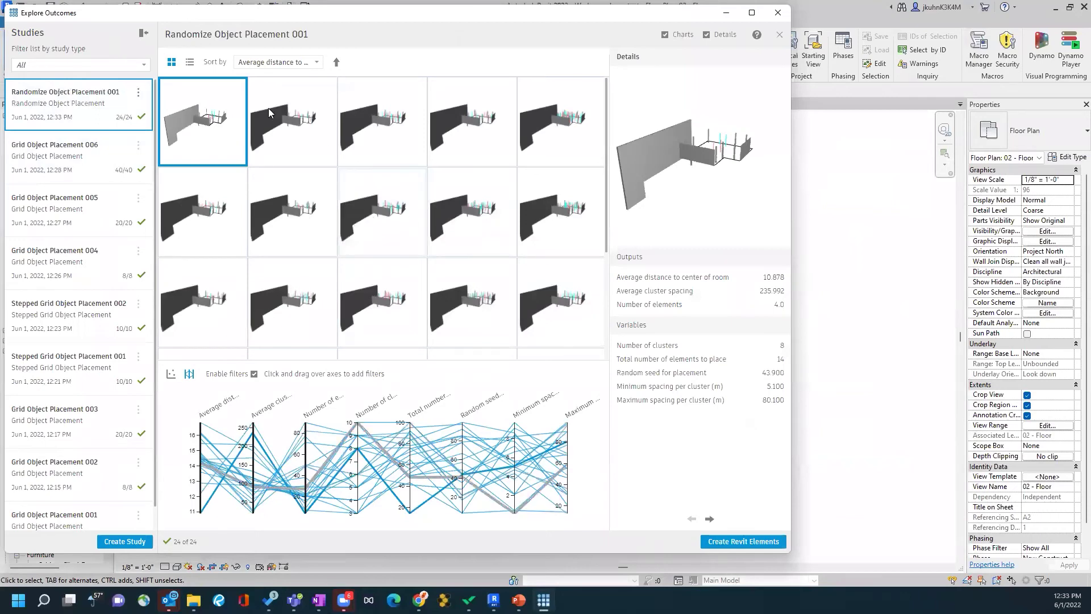
Preview the top-row outcomes, including the 10-cluster/23-element and 8-cluster/19-element options.
left_click(288, 121)
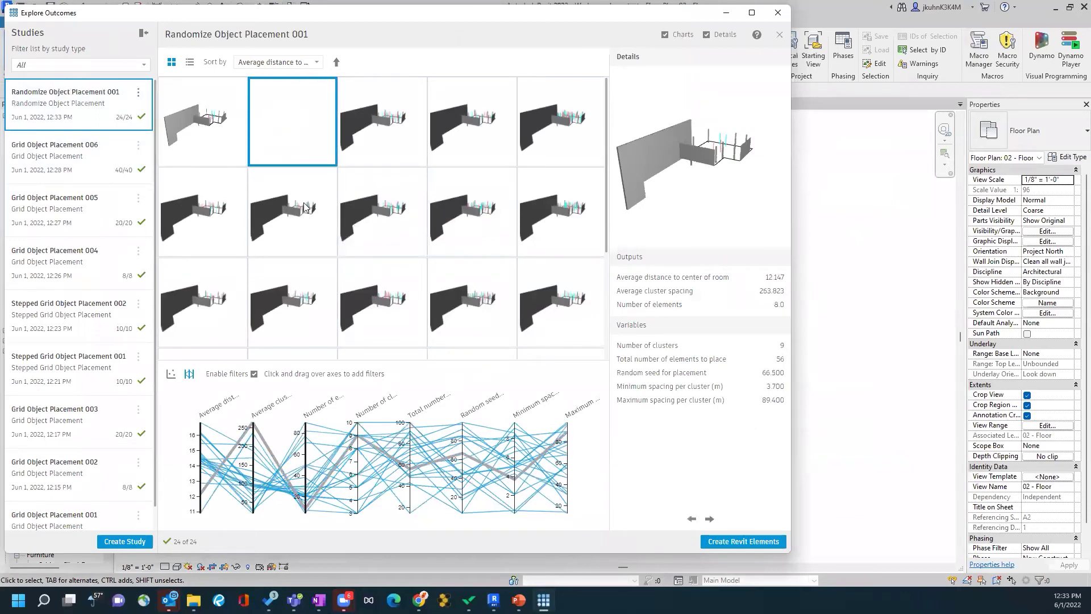
left_click(361, 118)
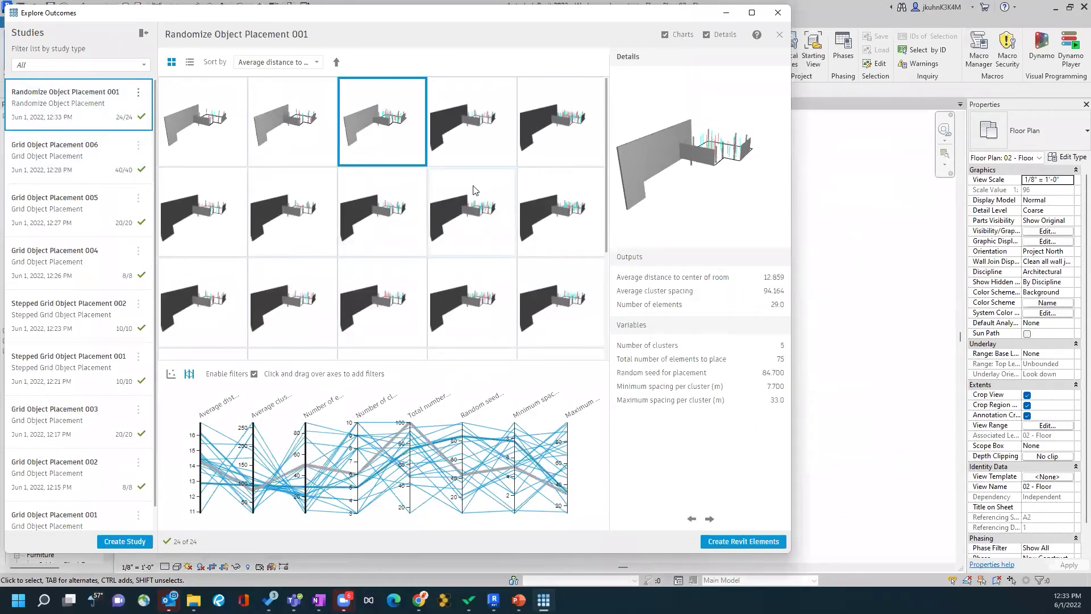
left_click(473, 112)
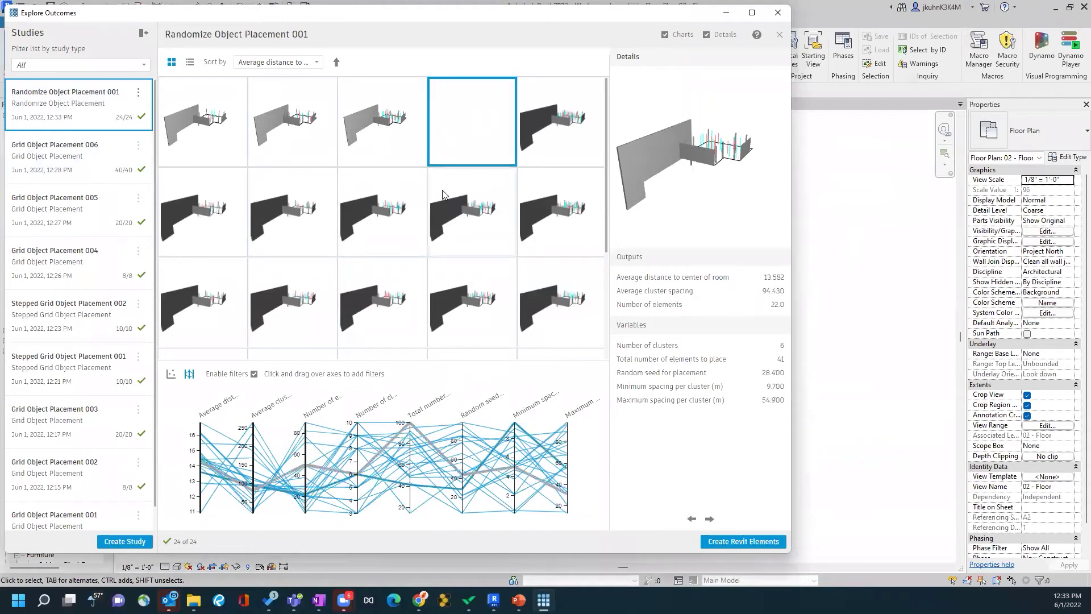
left_click(549, 127)
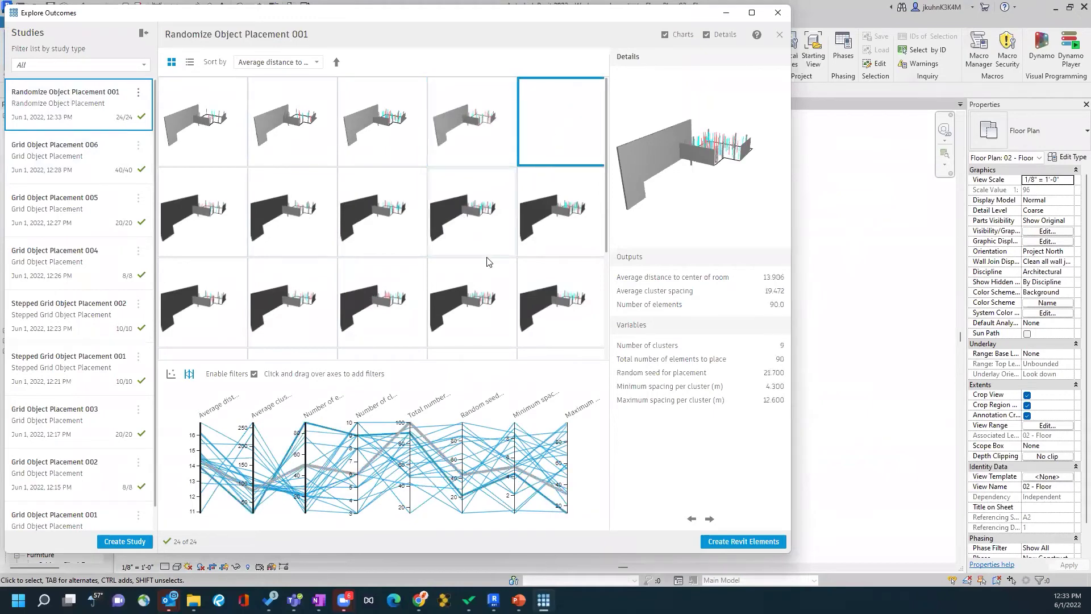
left_click(570, 202)
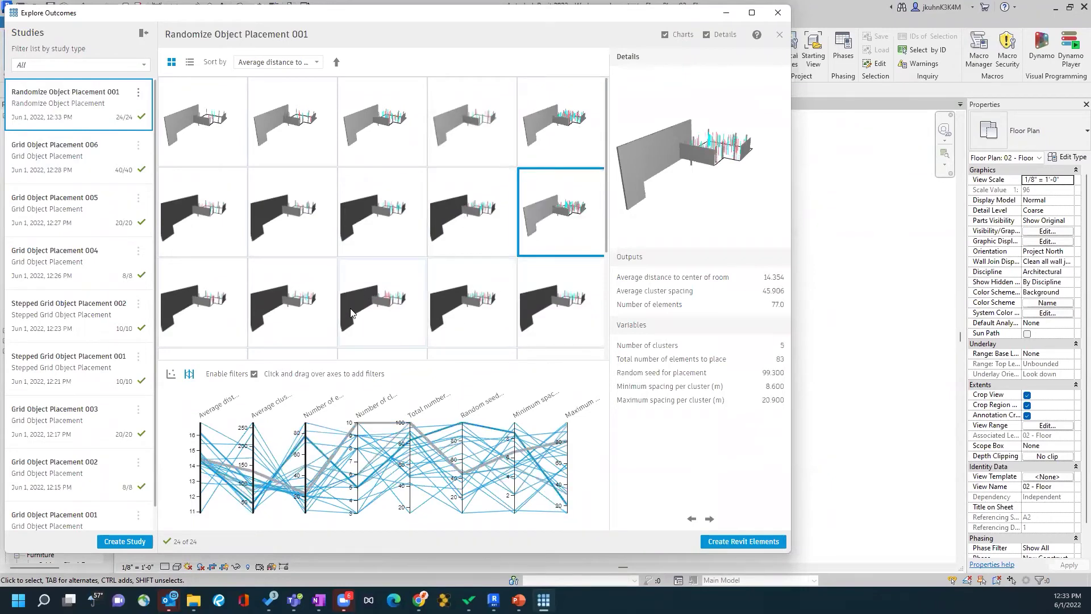
left_click(376, 302)
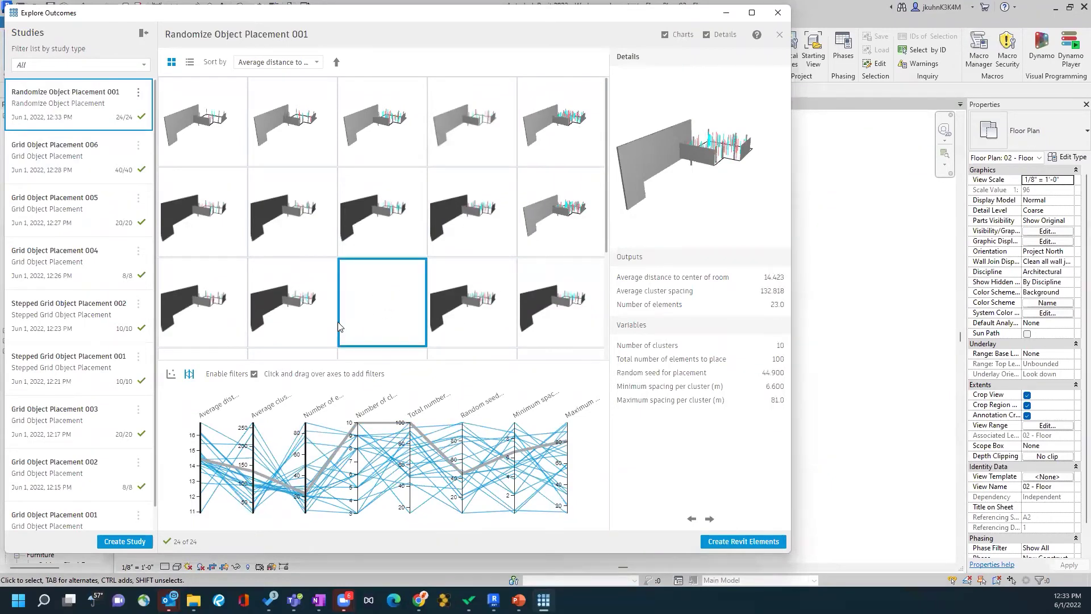
left_click(268, 311)
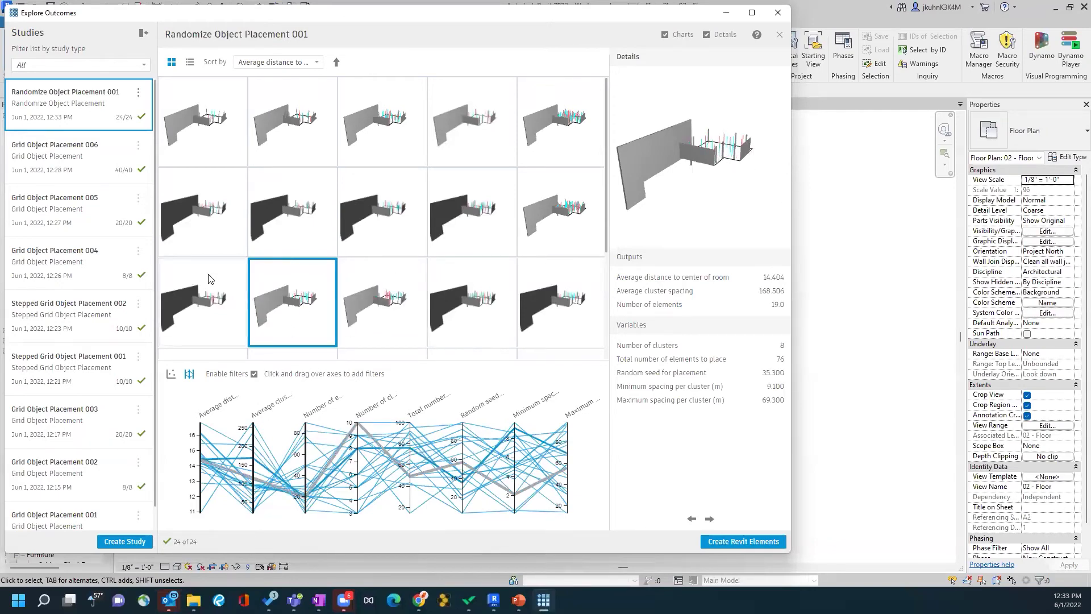
left_click(207, 292)
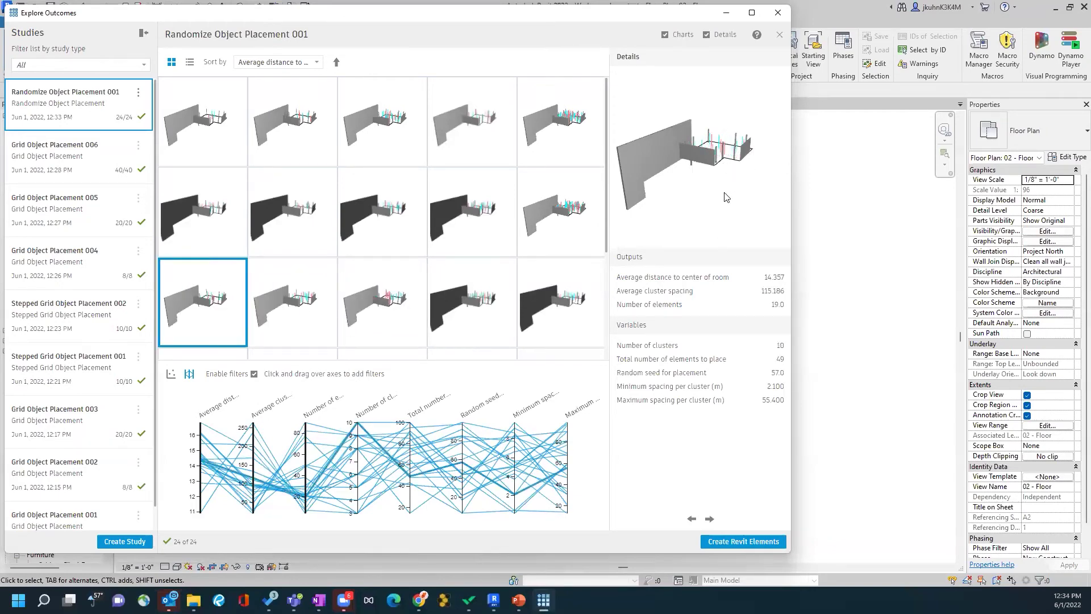
Compare further outcomes and settle on the 3-cluster, 21-element outcome.
scroll(483, 317, "down", 3)
left_click(482, 316)
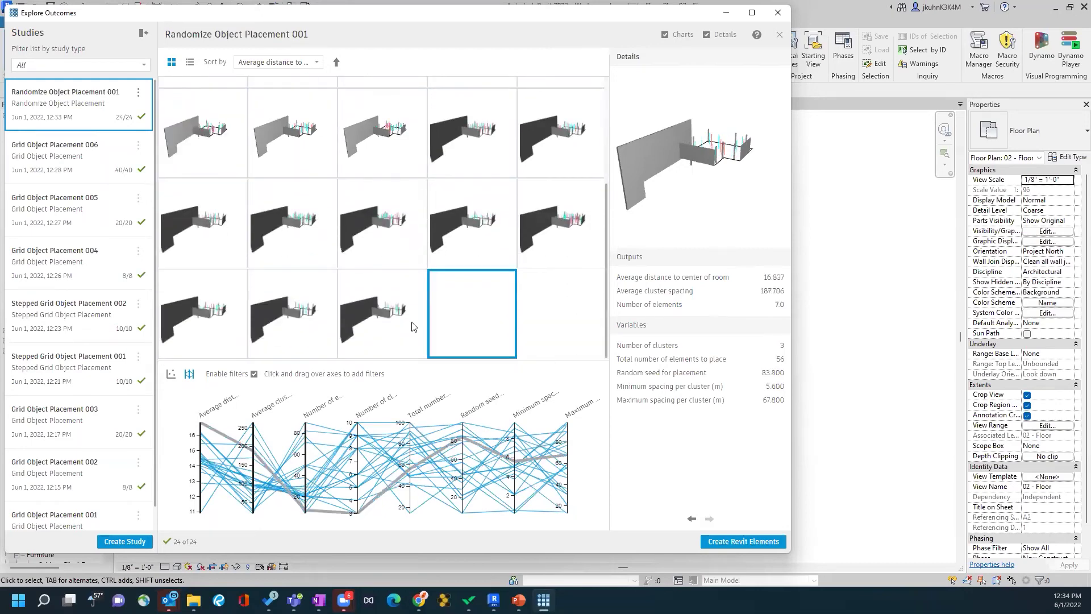
left_click(367, 301)
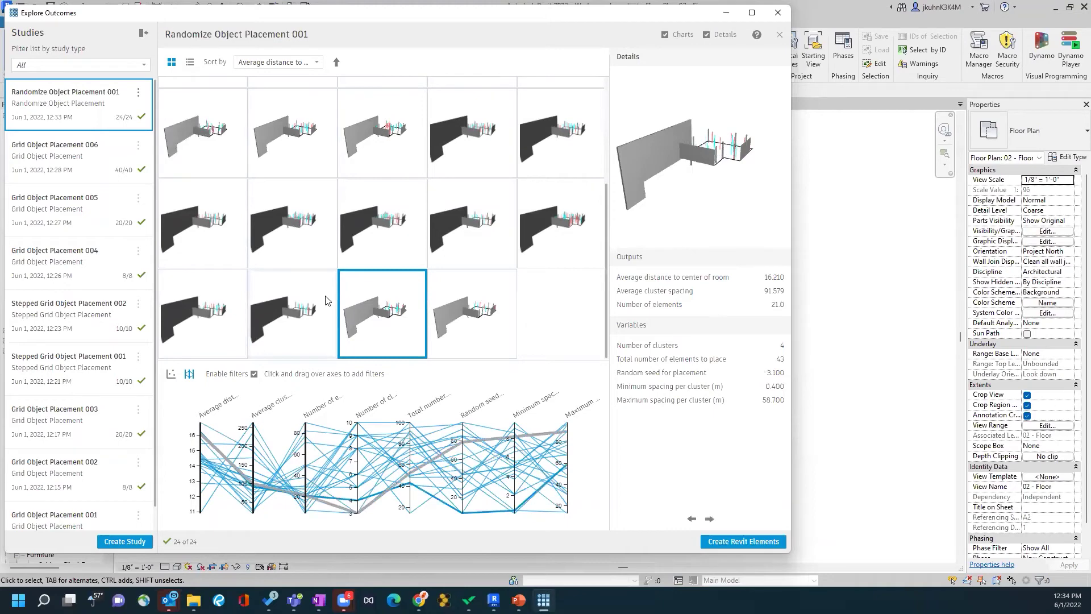
left_click(302, 297)
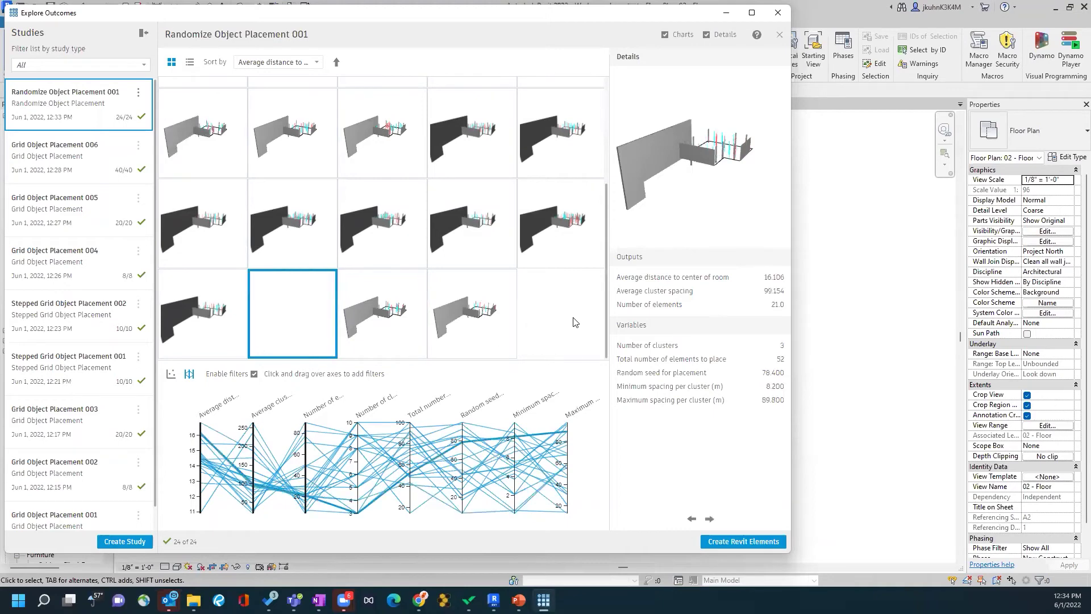
left_click(219, 300)
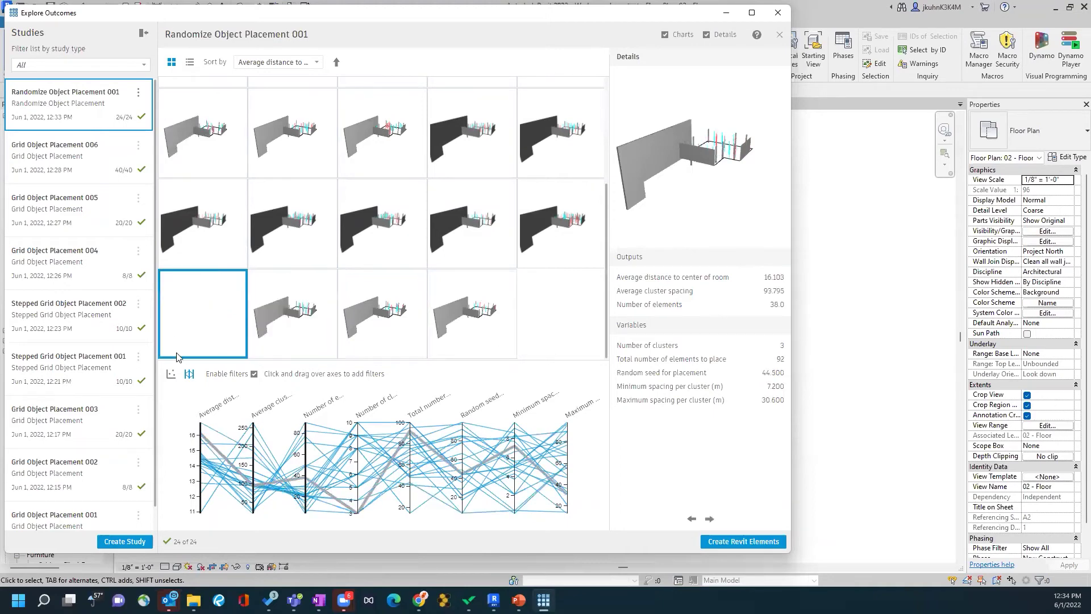
left_click(206, 218)
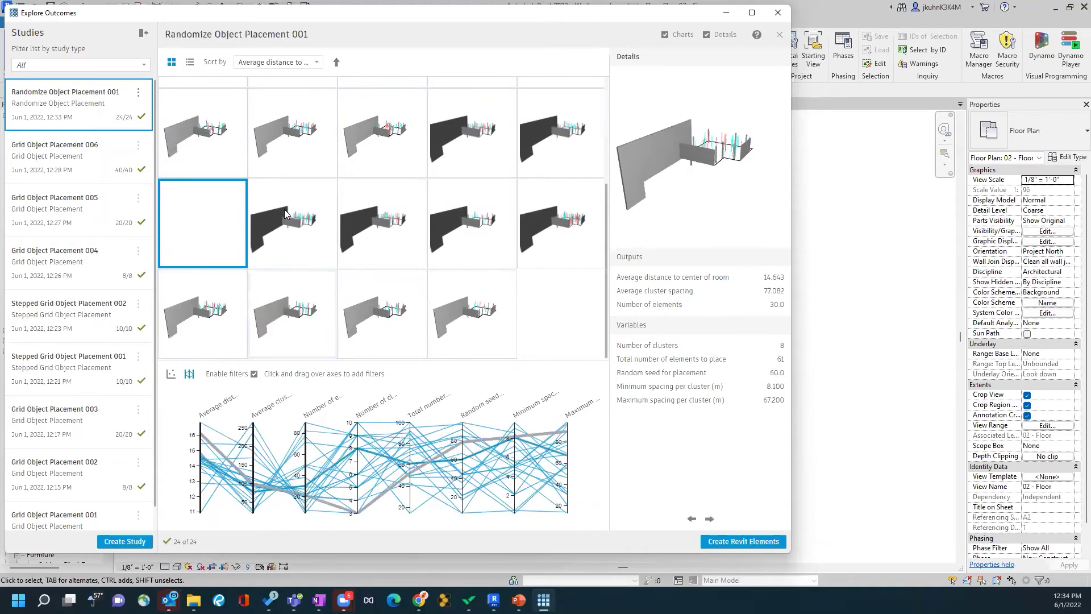
left_click(385, 250)
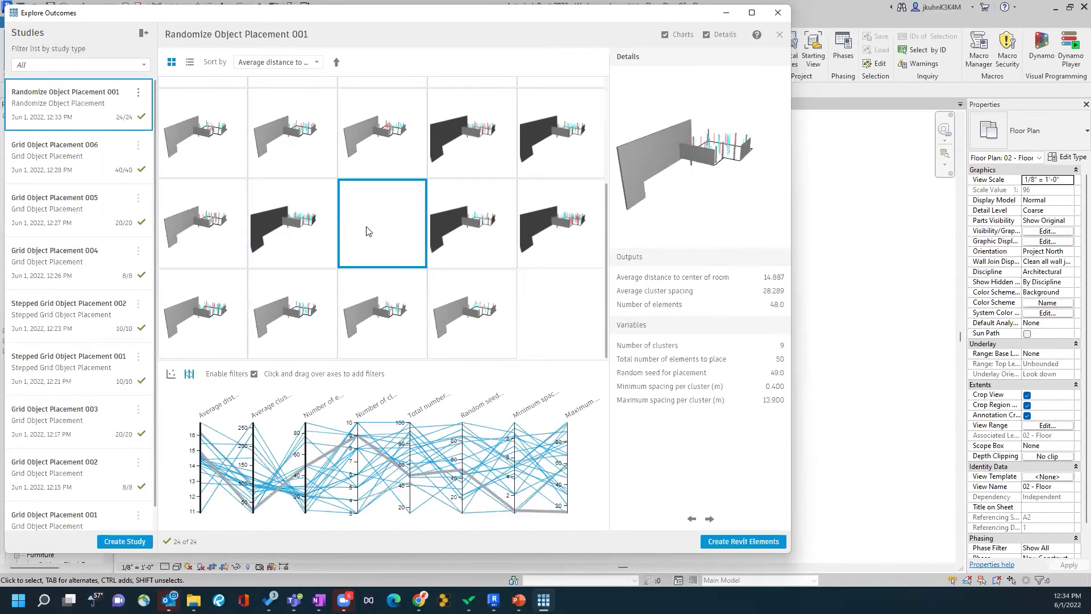
left_click(380, 328)
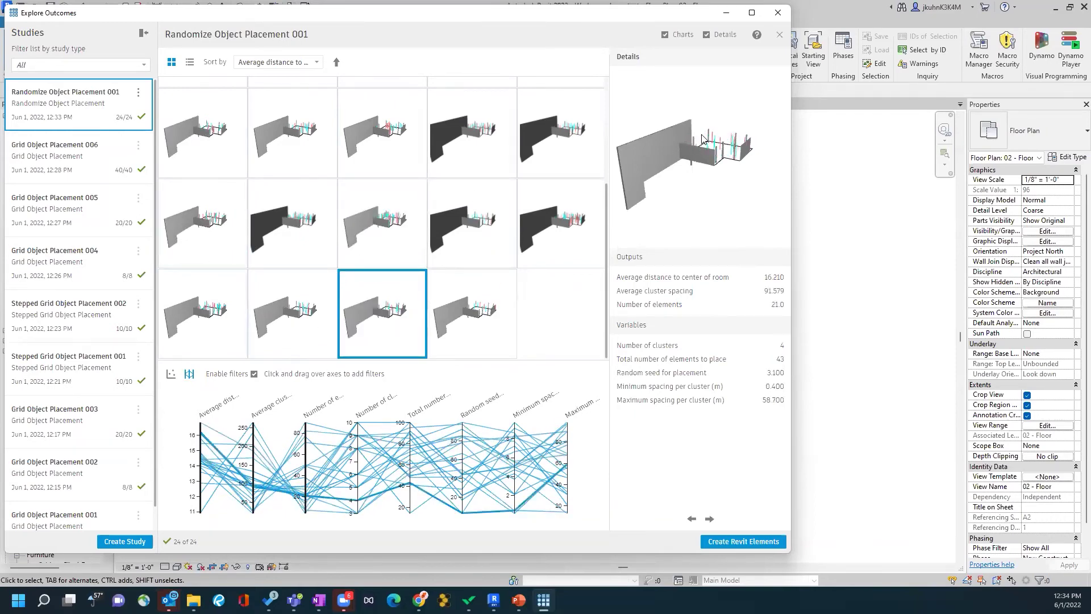
left_click(277, 315)
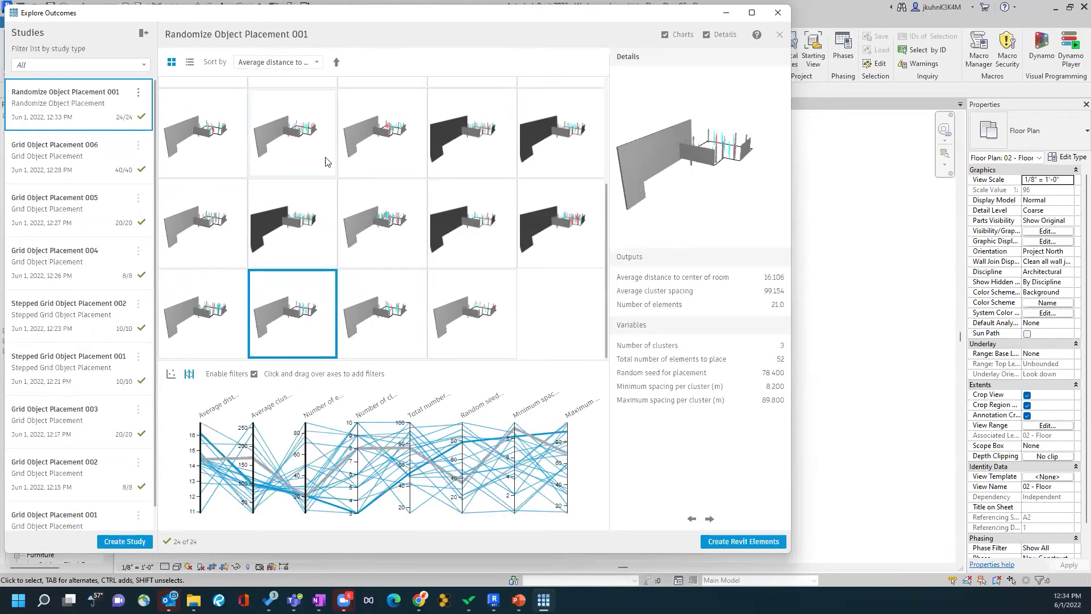
Toggle the study results between table and thumbnail views.
left_click(191, 63)
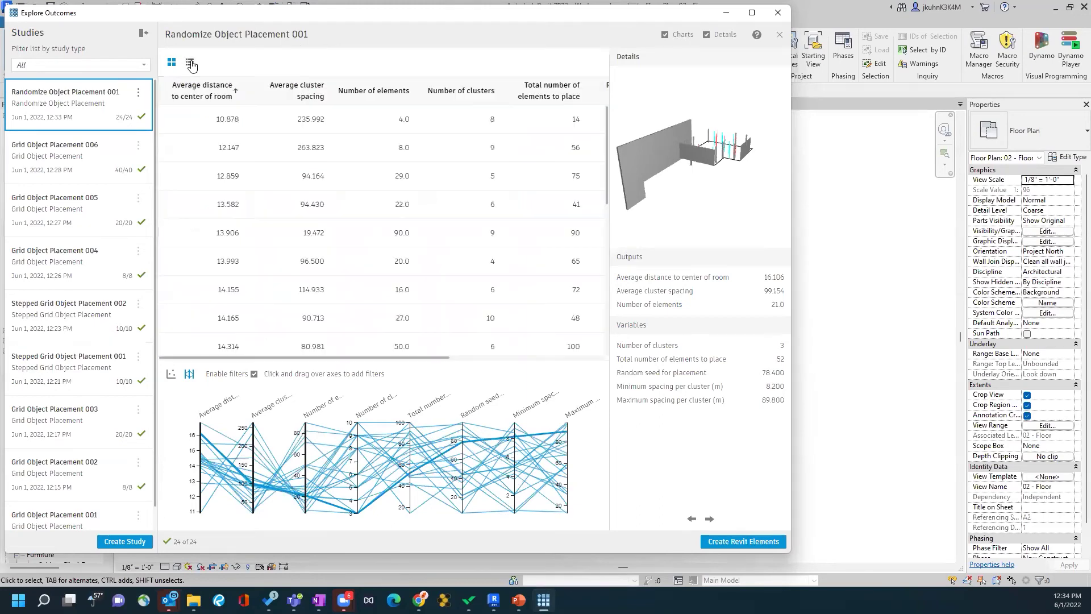
left_click(172, 62)
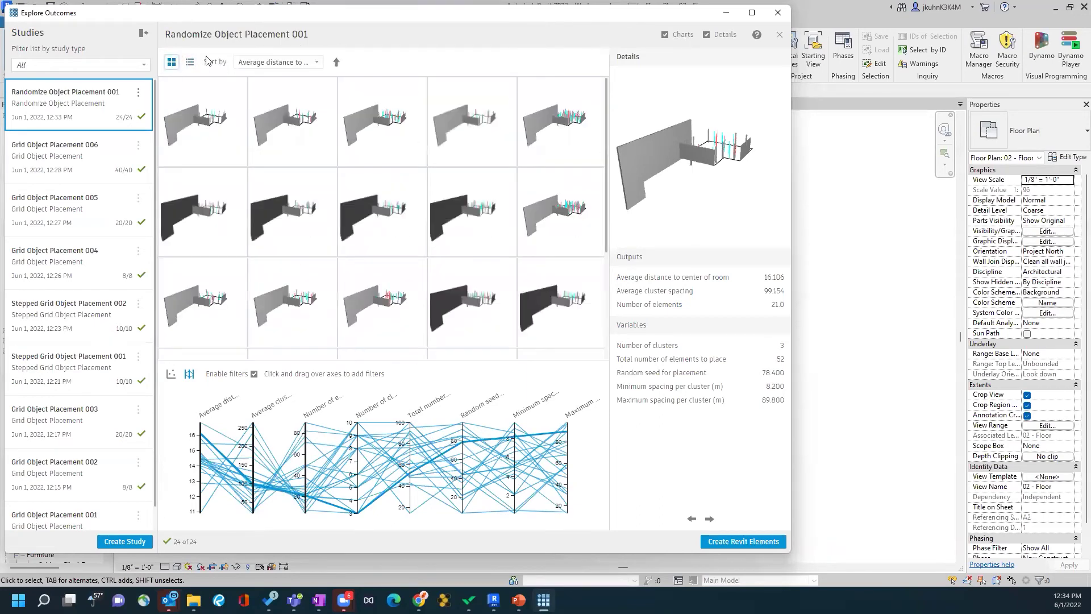
left_click(190, 62)
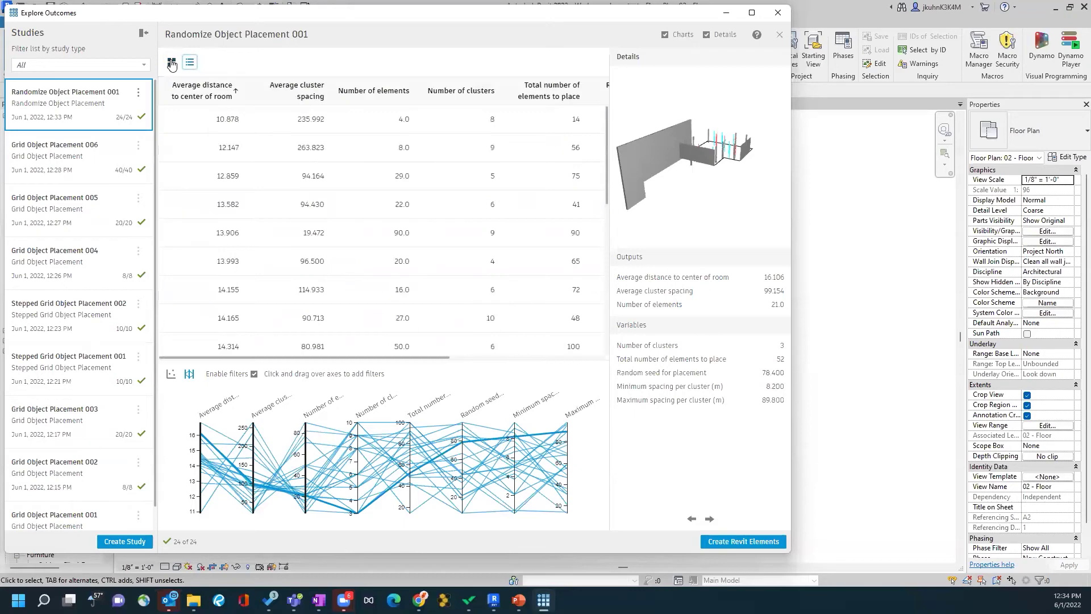
left_click(171, 62)
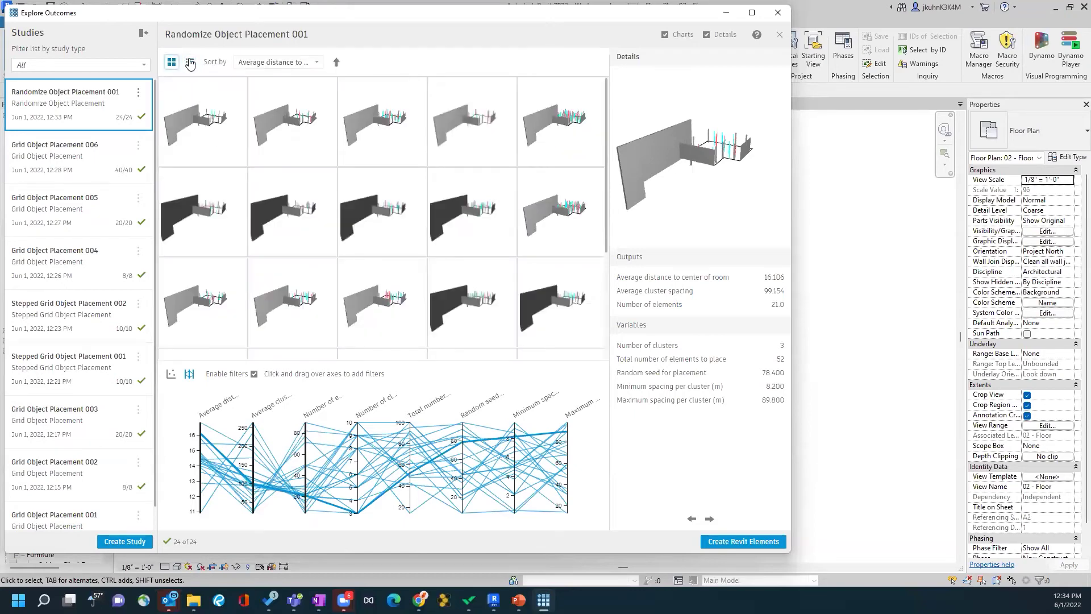
Compare several outcomes and select the 6-cluster, 22-element outcome.
scroll(398, 307, "down", 3)
left_click(400, 307)
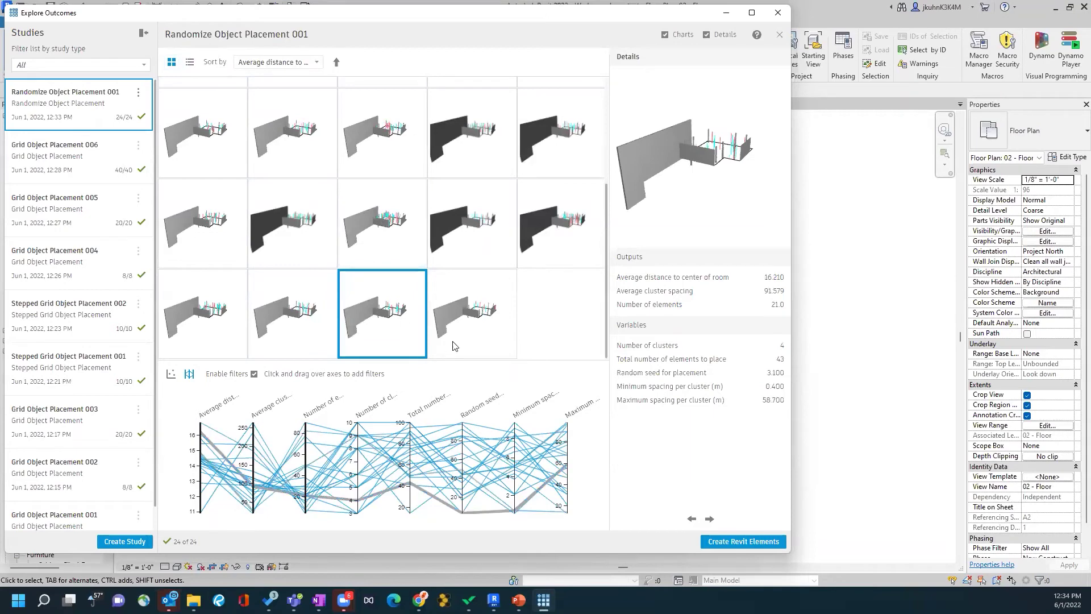
left_click(476, 338)
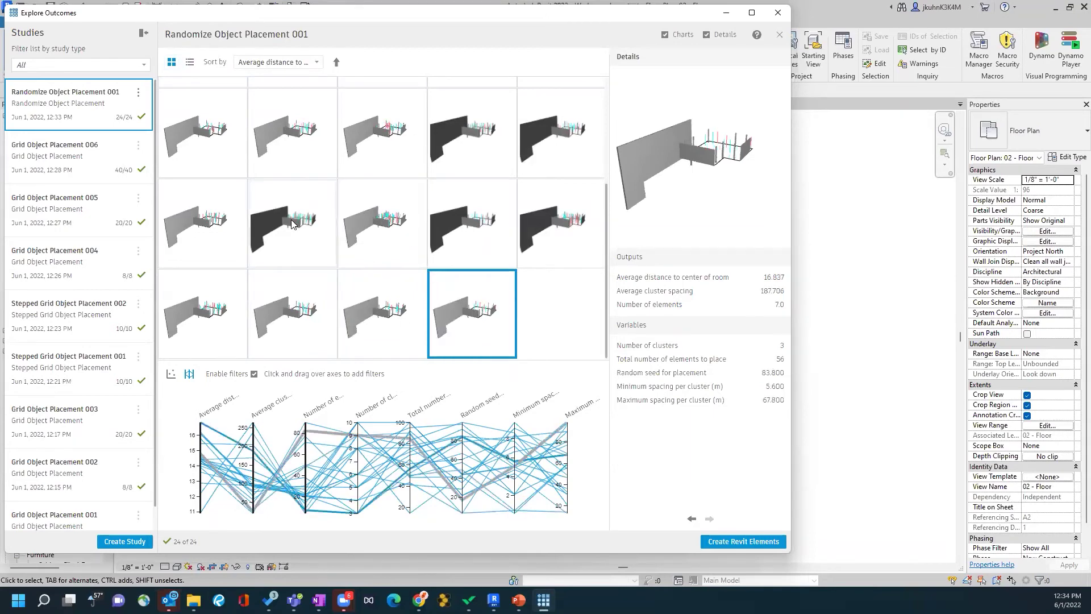
left_click(299, 304)
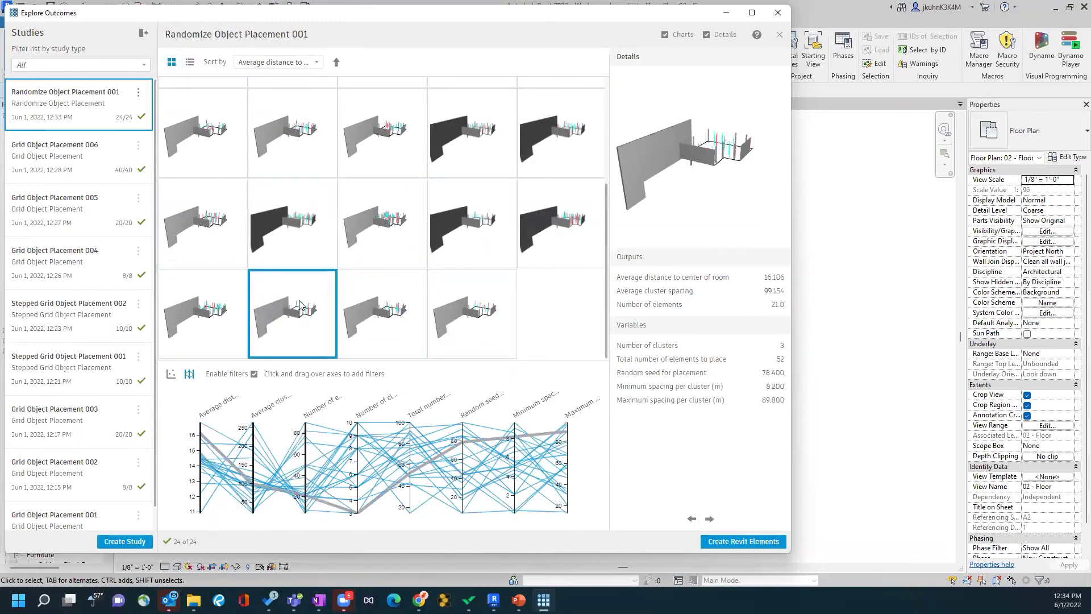
scroll(299, 300, "up", 4)
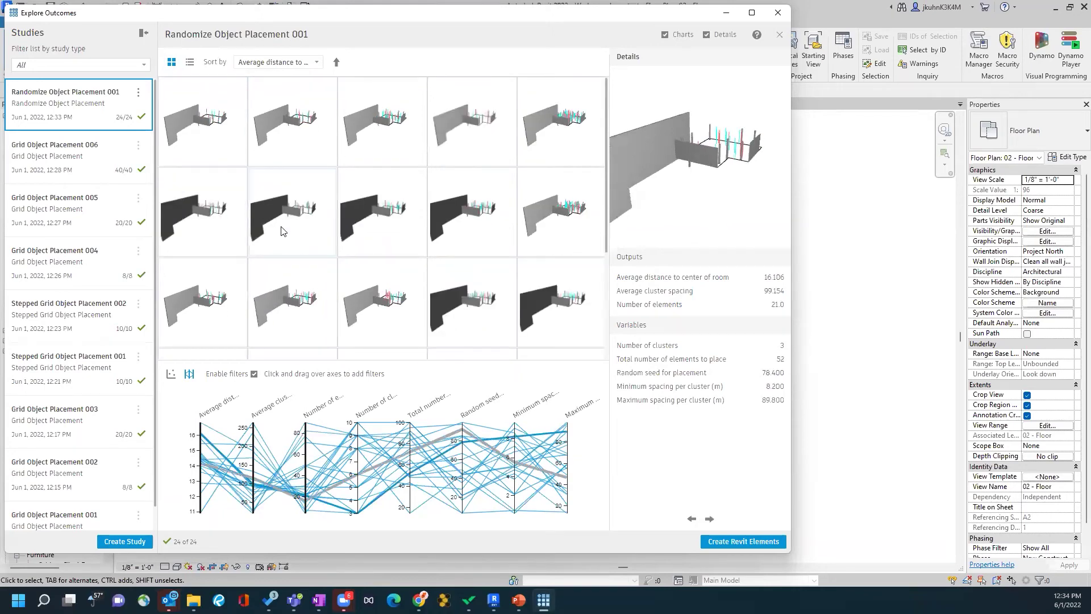
left_click(263, 123)
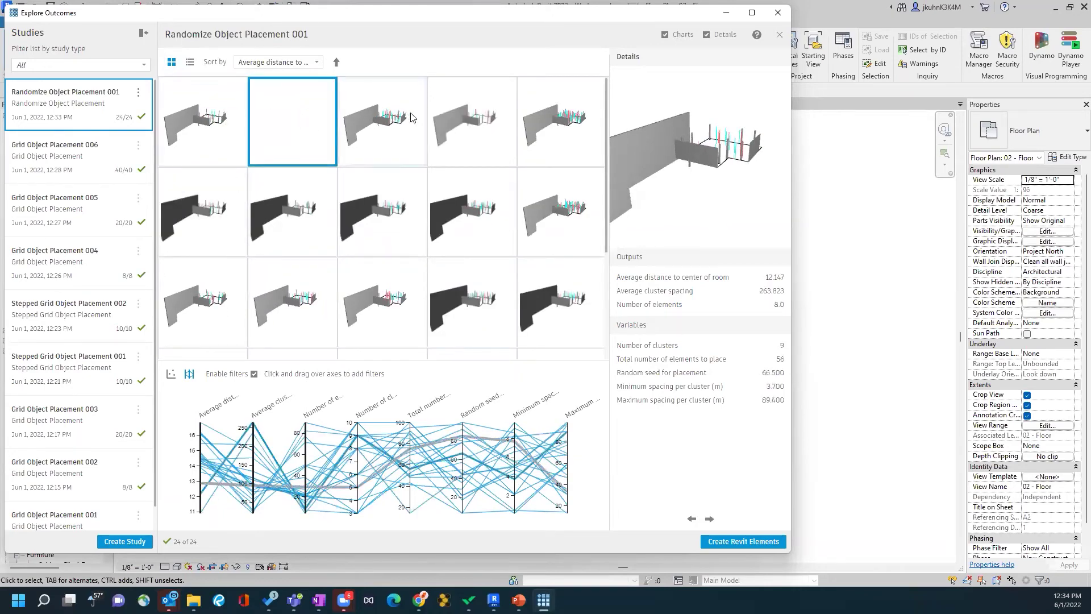
left_click(491, 123)
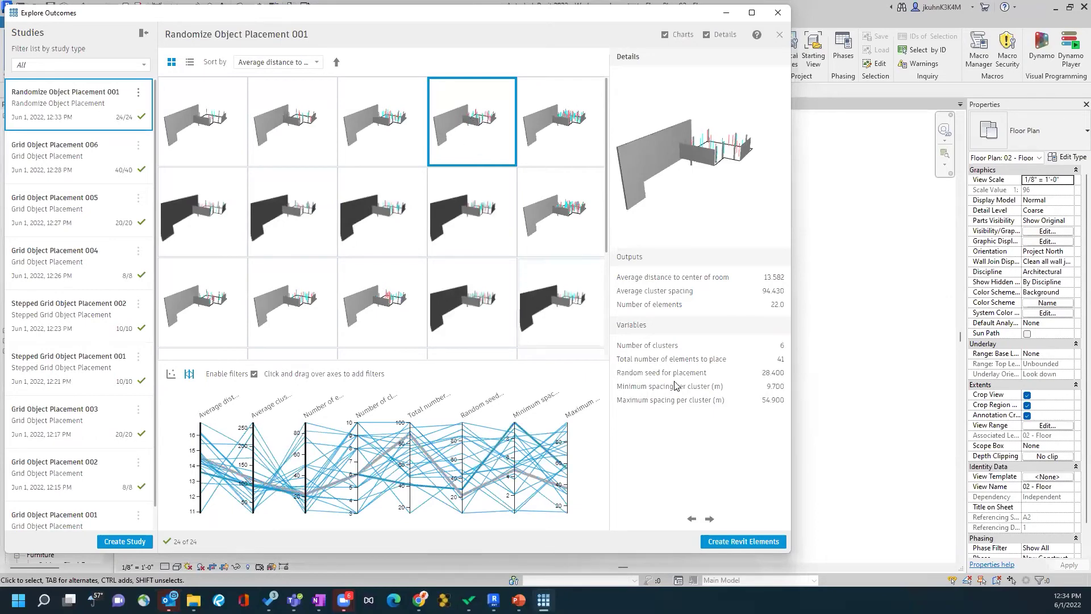
Build the chosen outcome's Breuer chairs and night stands in Lounge 223, then delete the west-wall chair.
left_click(740, 544)
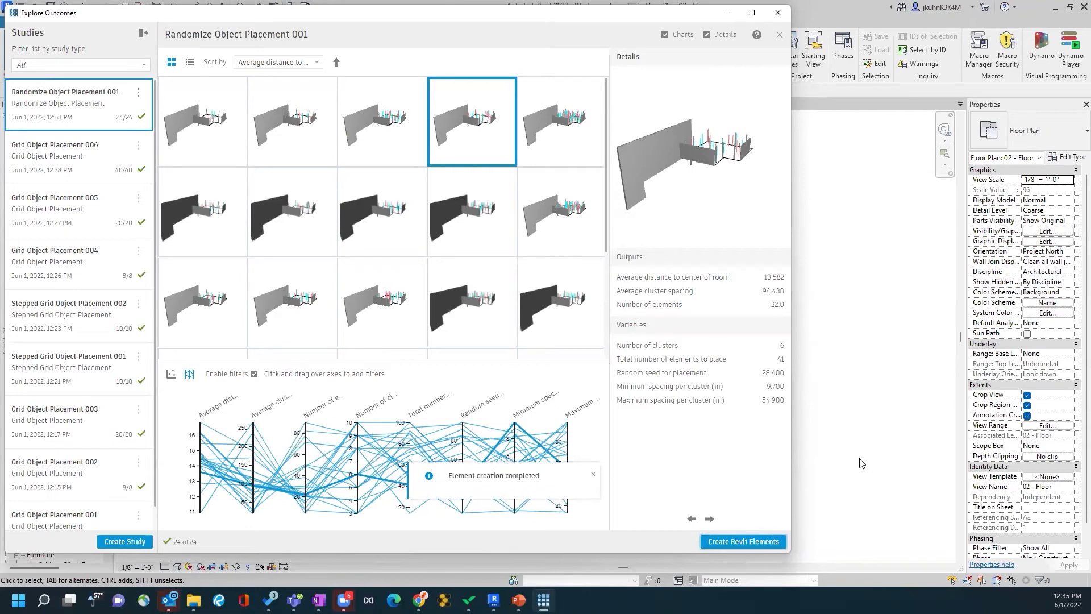
left_click(727, 13)
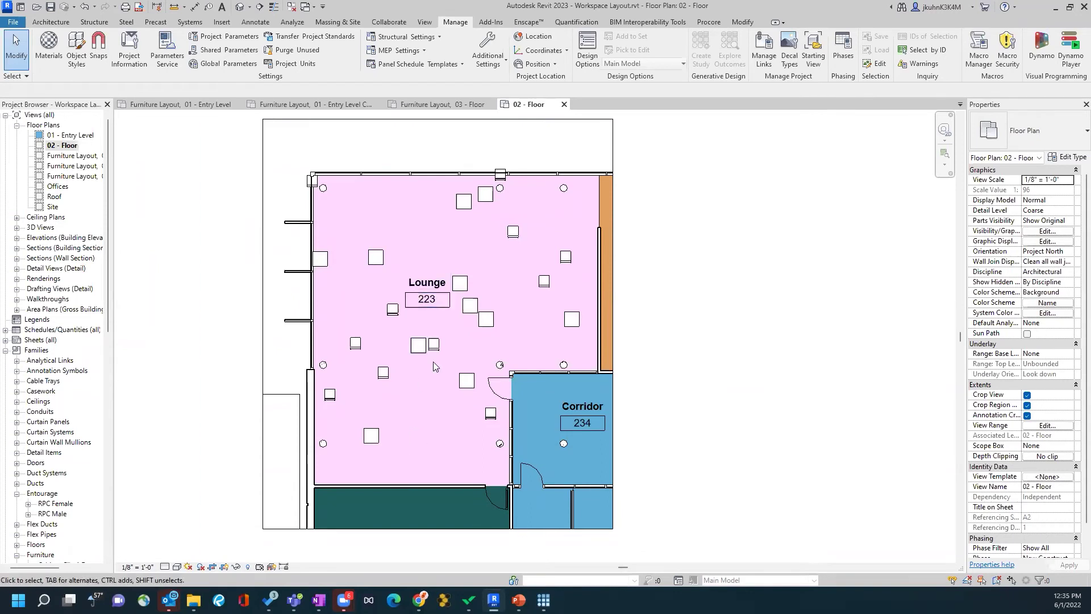
left_click(327, 260)
key("Delete")
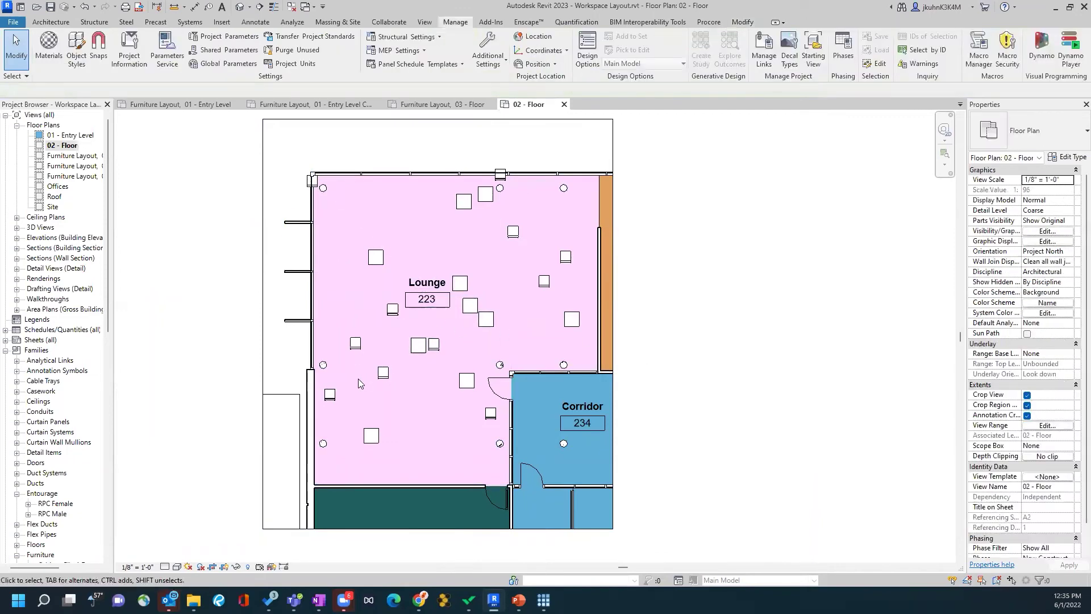
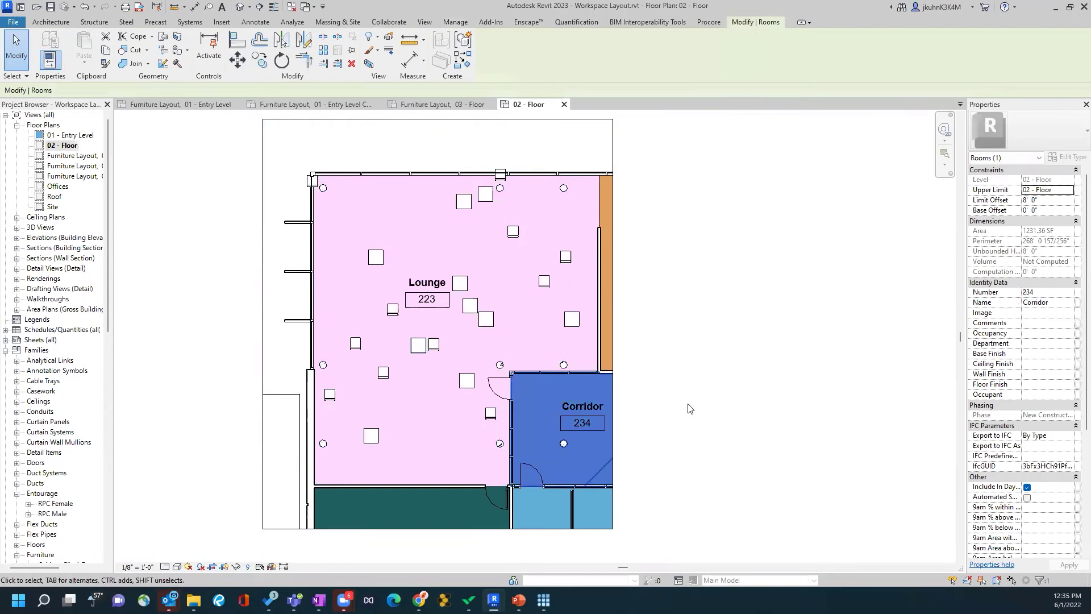
Start a new Randomize Object Placement study and move its Define Study form beside the Lounge plan.
left_click(714, 316)
left_click(544, 600)
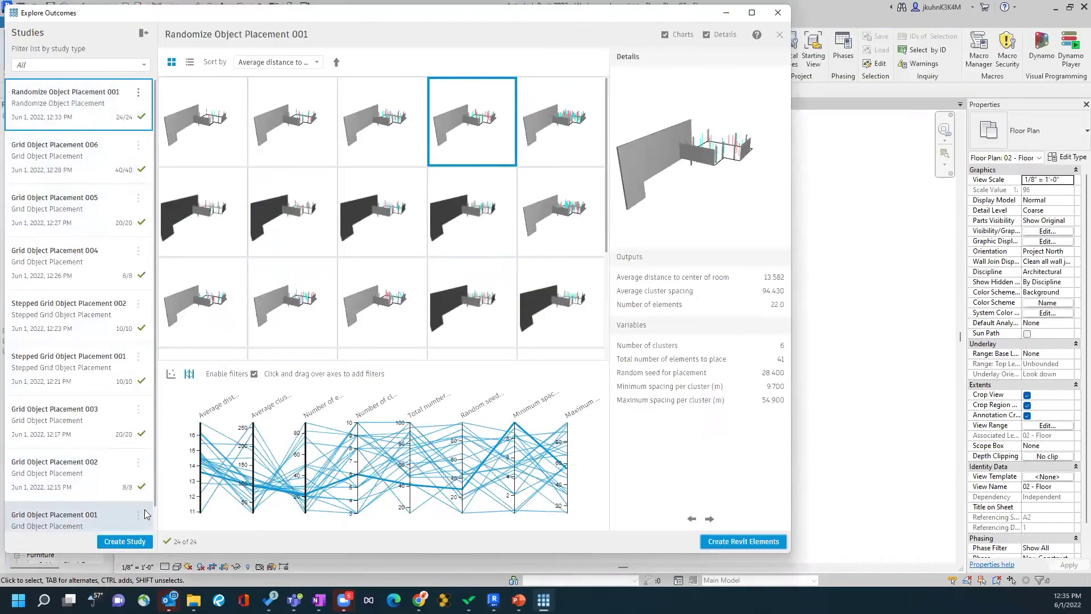
left_click(124, 542)
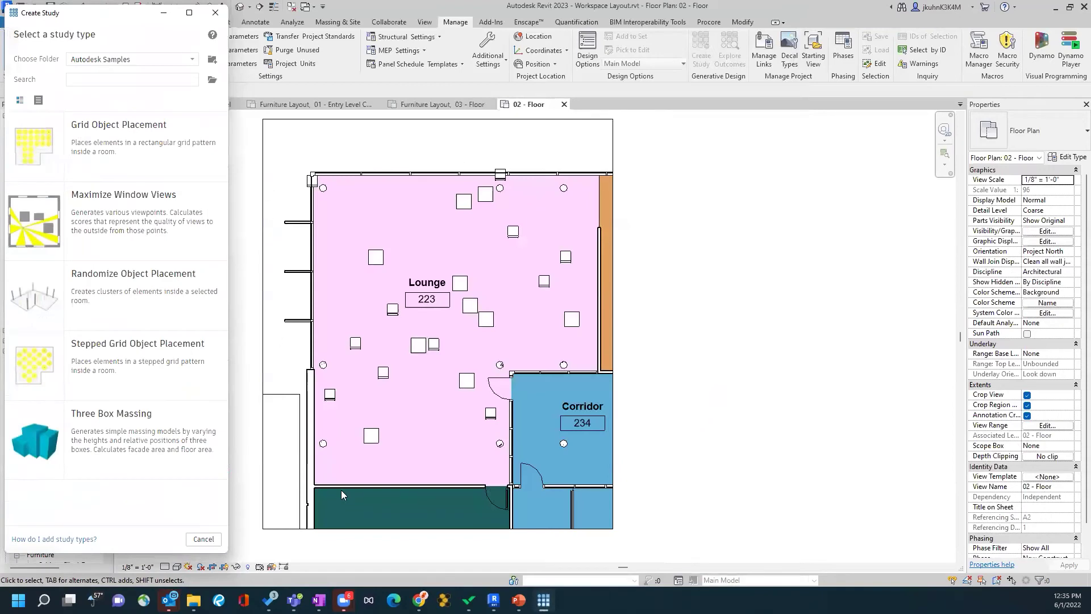
left_click(103, 284)
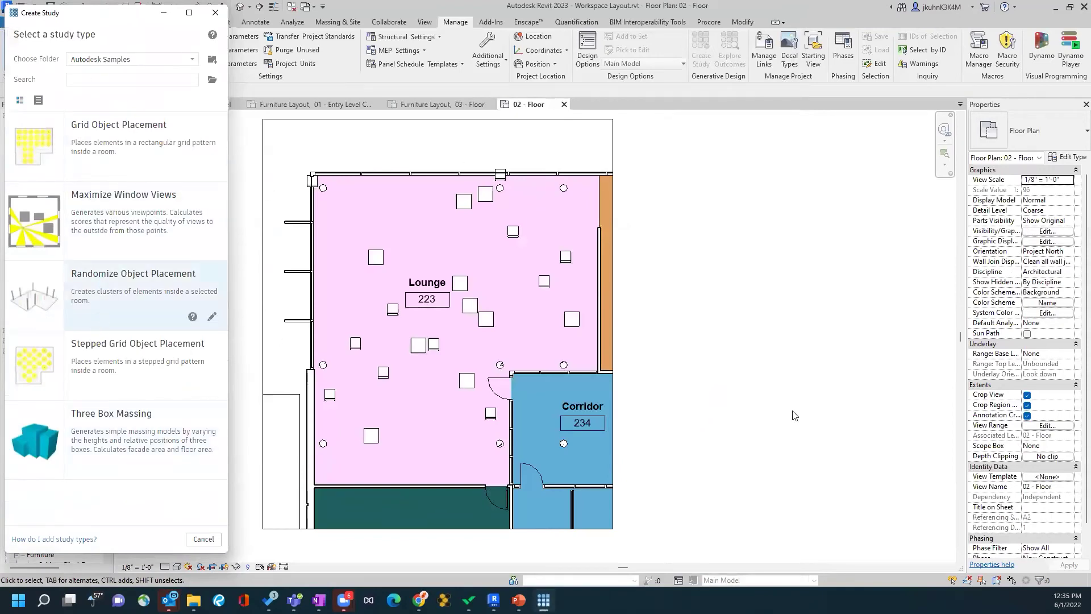
left_click_drag(63, 22, 722, 28)
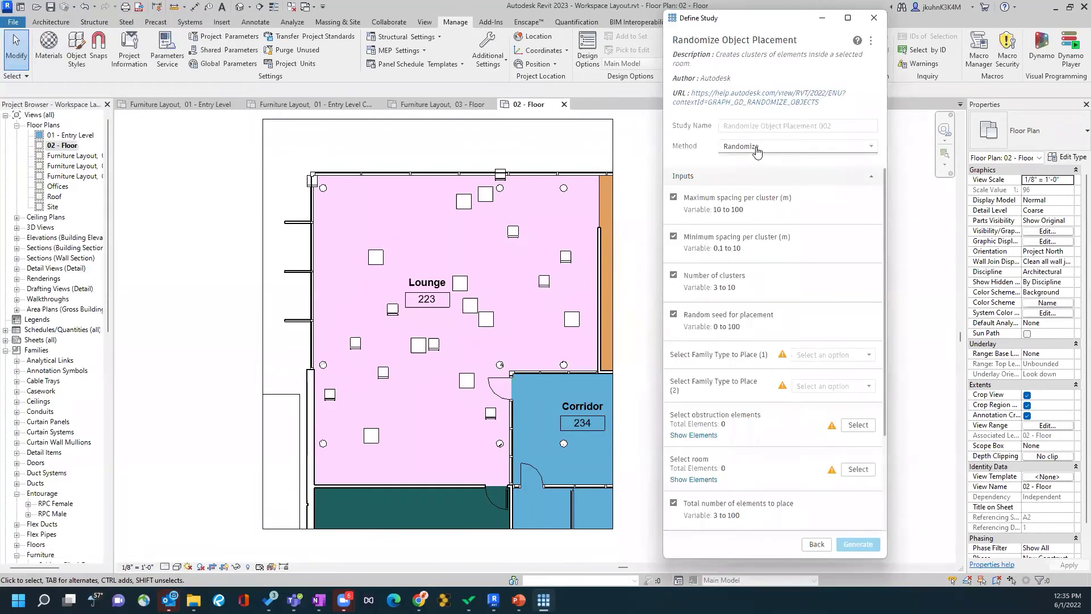
Switch the study method to Optimize and set Family Type (1) to Chair-Breuer.
left_click(756, 148)
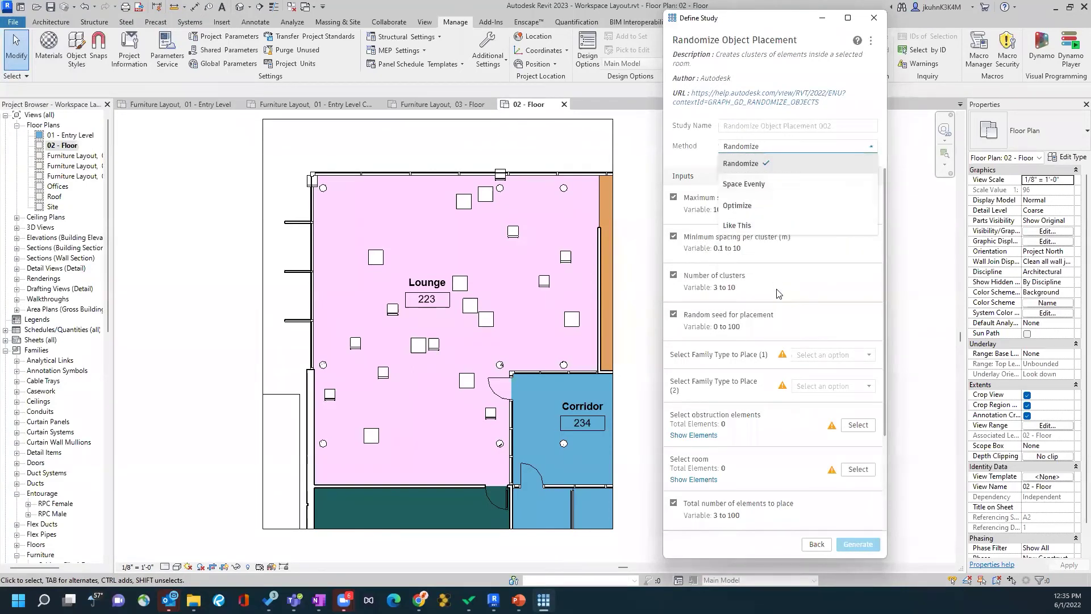
left_click(755, 207)
left_click(801, 353)
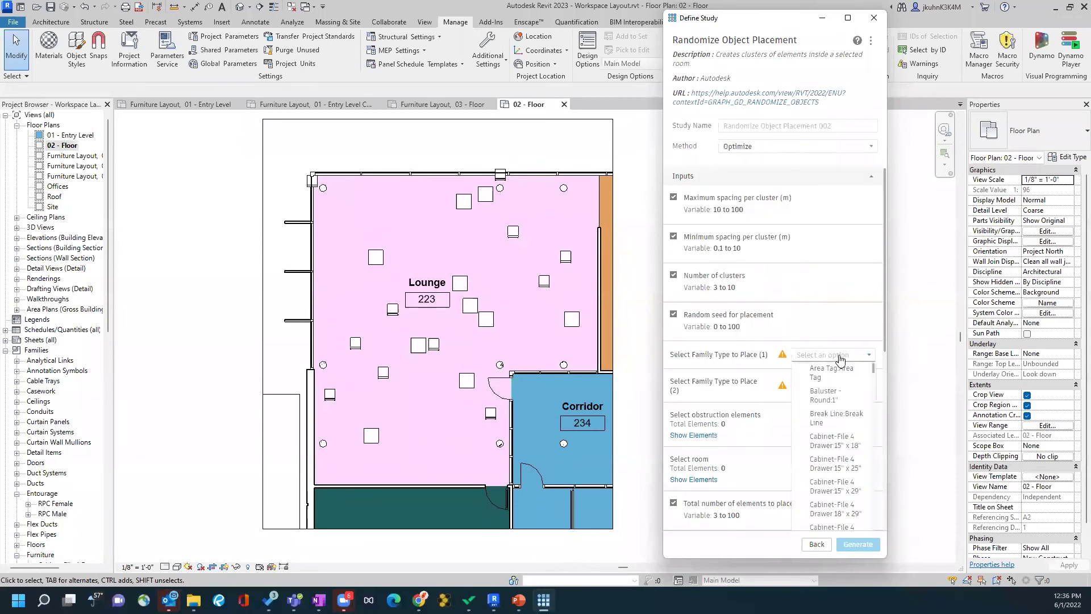
scroll(845, 394, "down", 5)
scroll(844, 396, "down", 3)
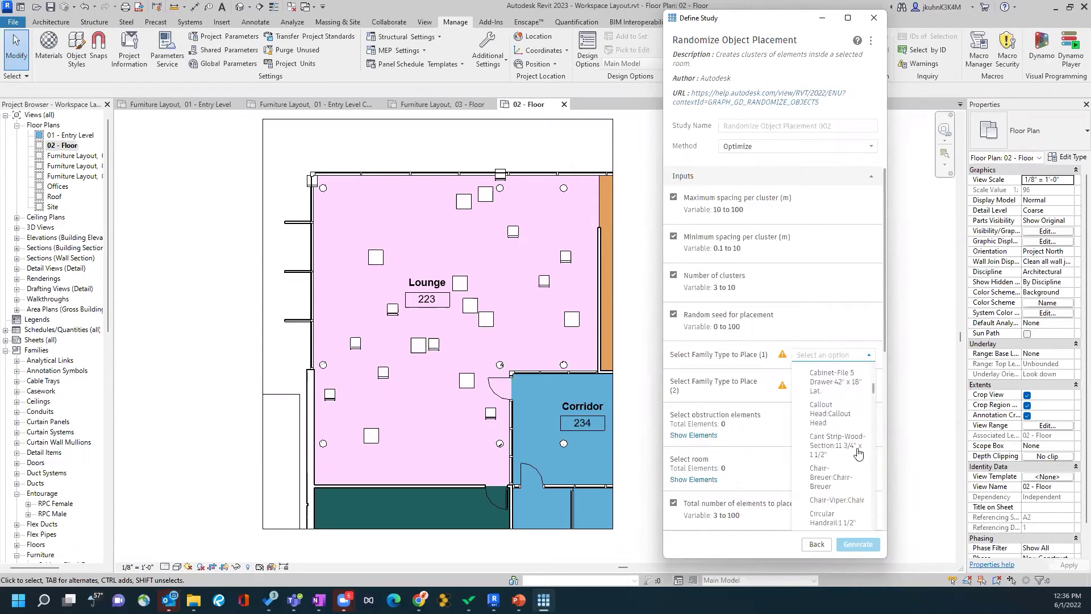
left_click(831, 481)
Set Family Type (2) to Table-Night Stand and begin selecting obstruction elements.
left_click(839, 387)
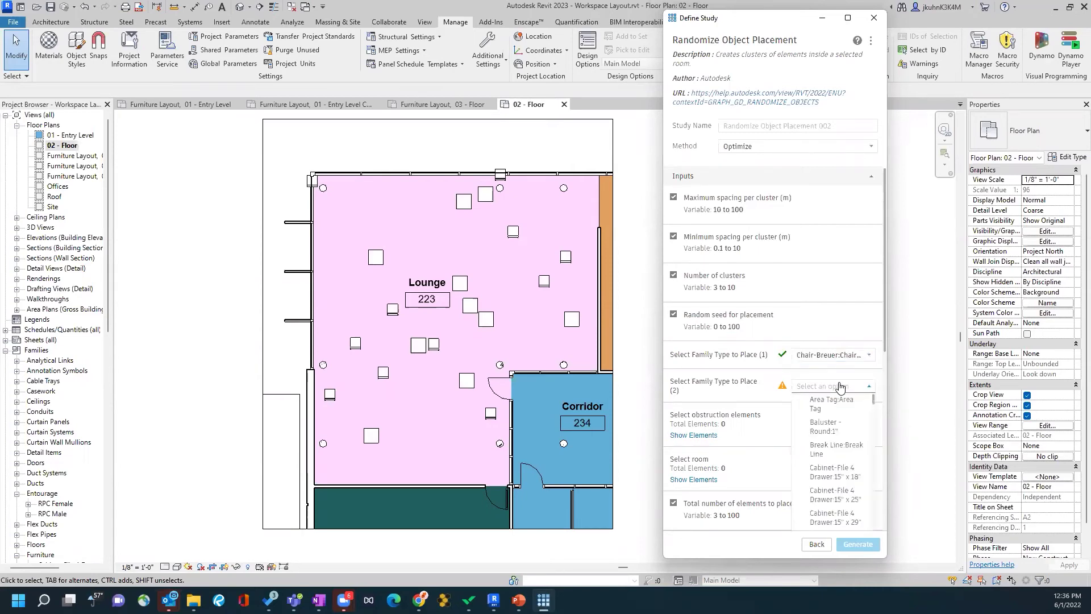
scroll(849, 426, "down", 15)
scroll(849, 428, "down", 10)
scroll(849, 427, "down", 15)
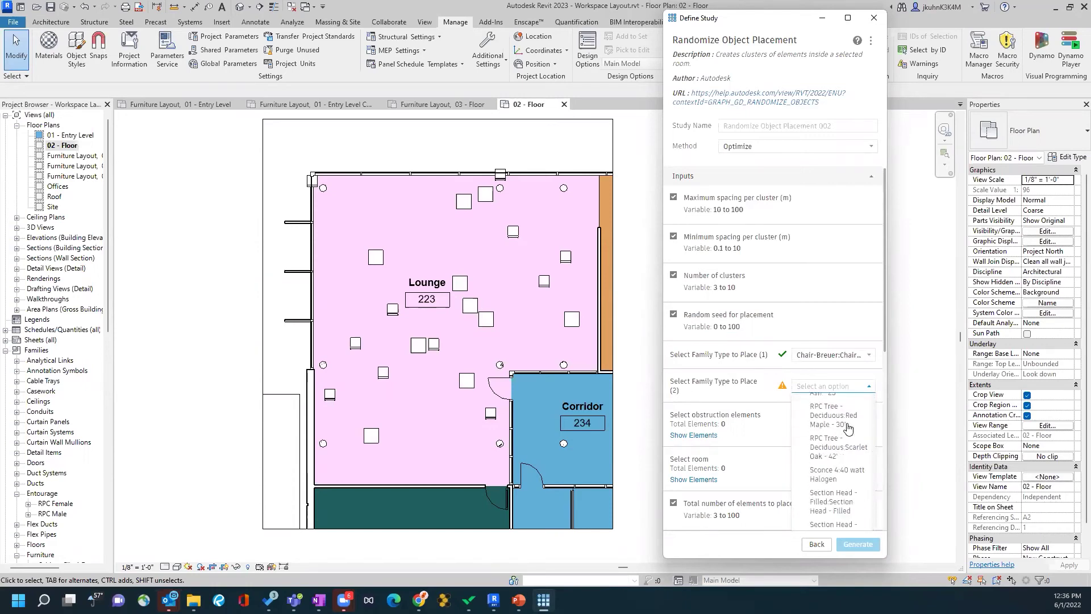
scroll(849, 428, "up", 3)
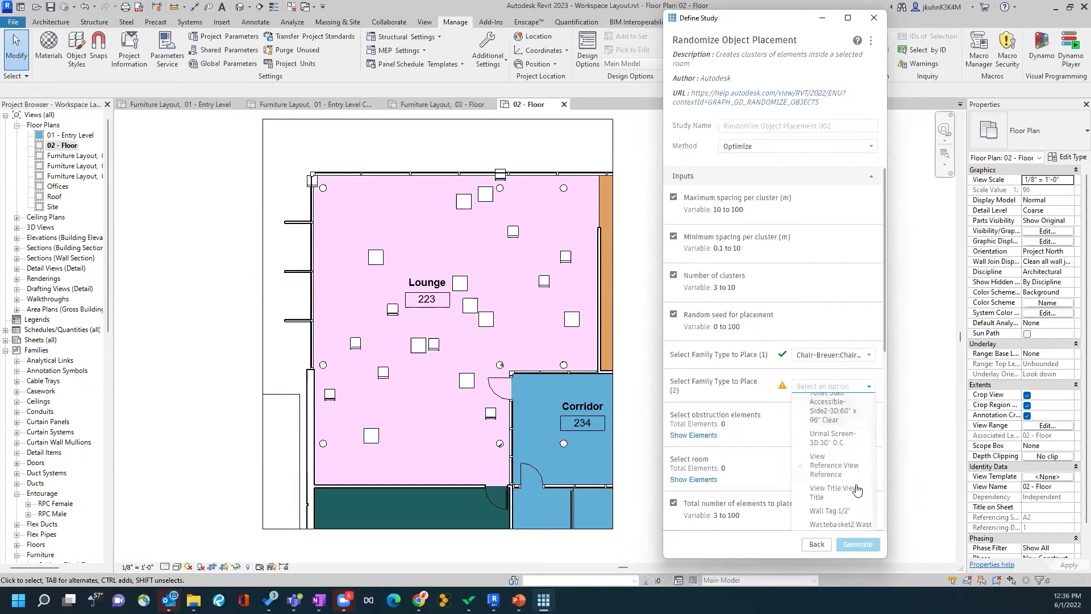
scroll(845, 483, "up", 2)
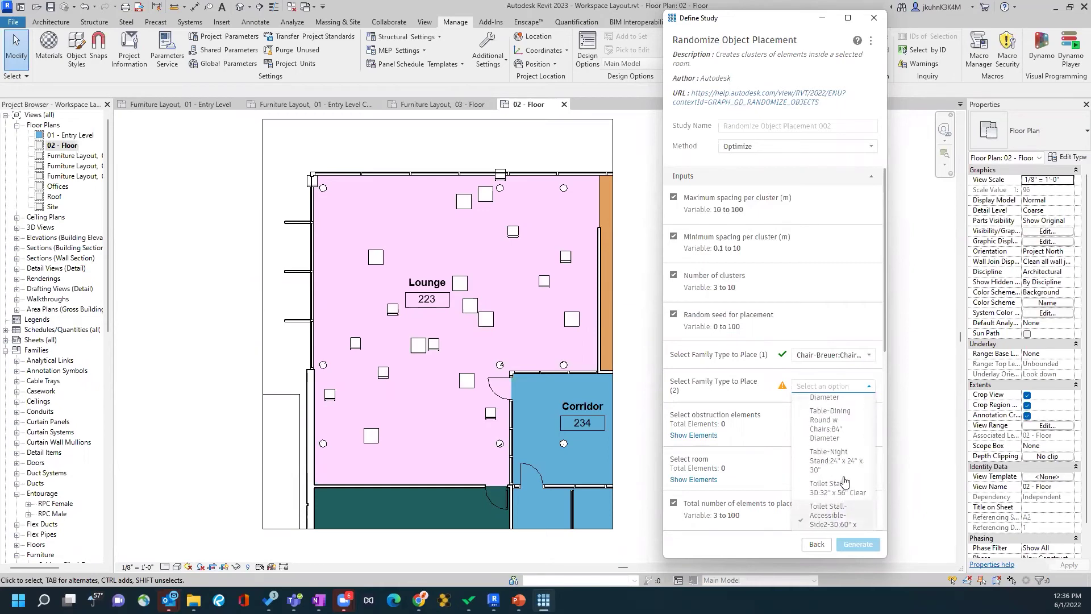
left_click(835, 465)
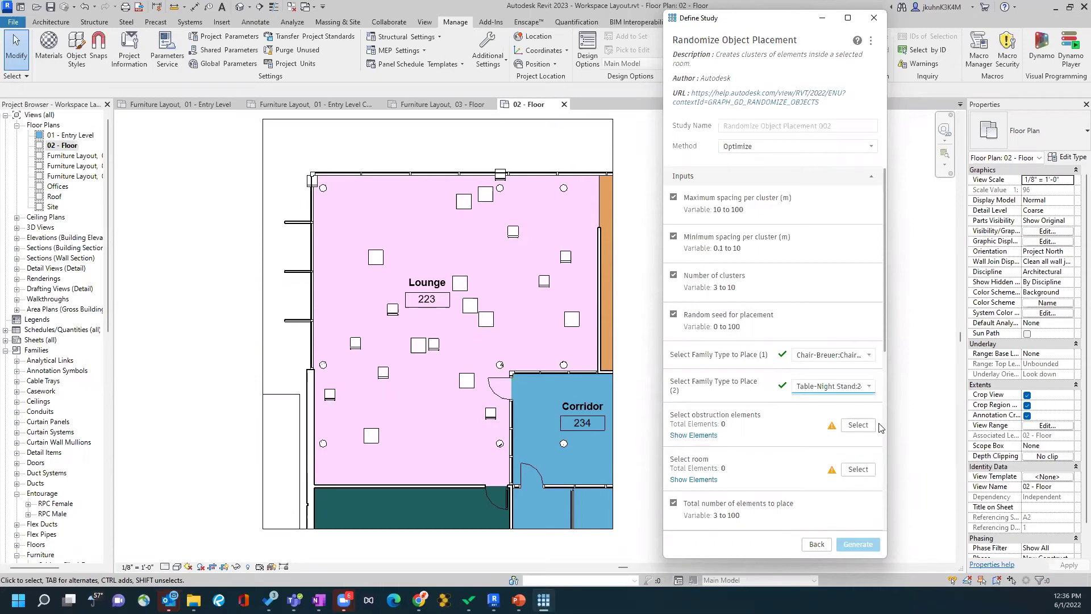
left_click(859, 425)
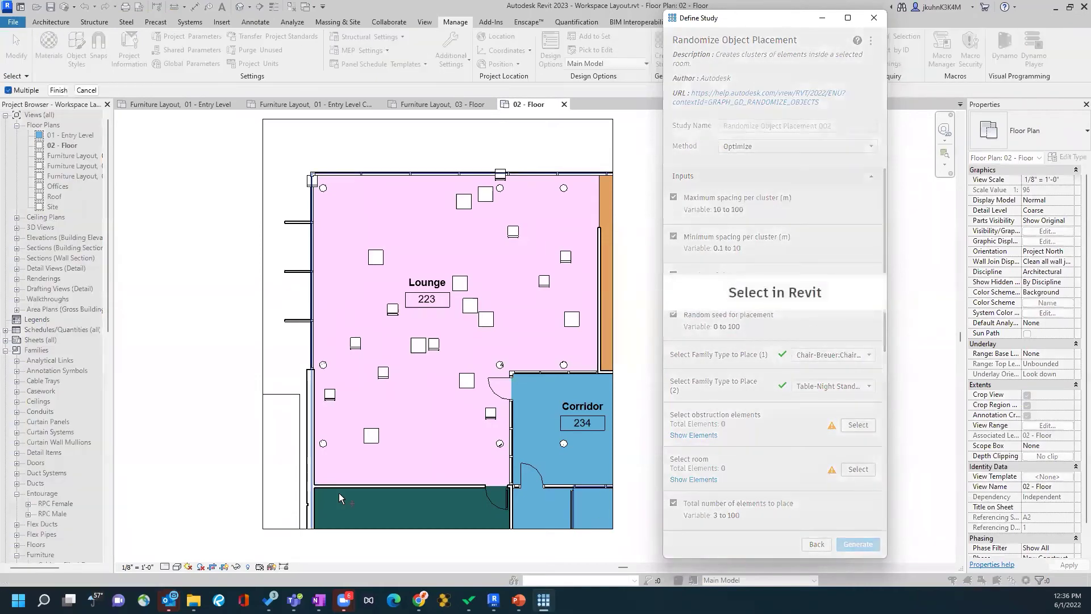
Pick the Lounge's four walls and its round columns as obstructions in the plan.
left_click(316, 432)
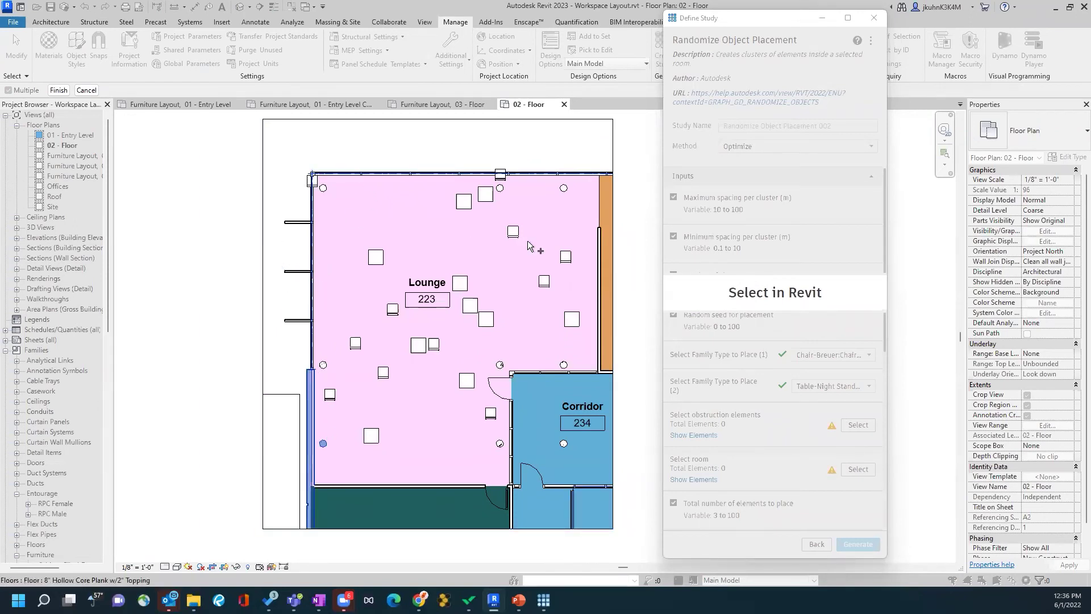
left_click(600, 256)
left_click(571, 370)
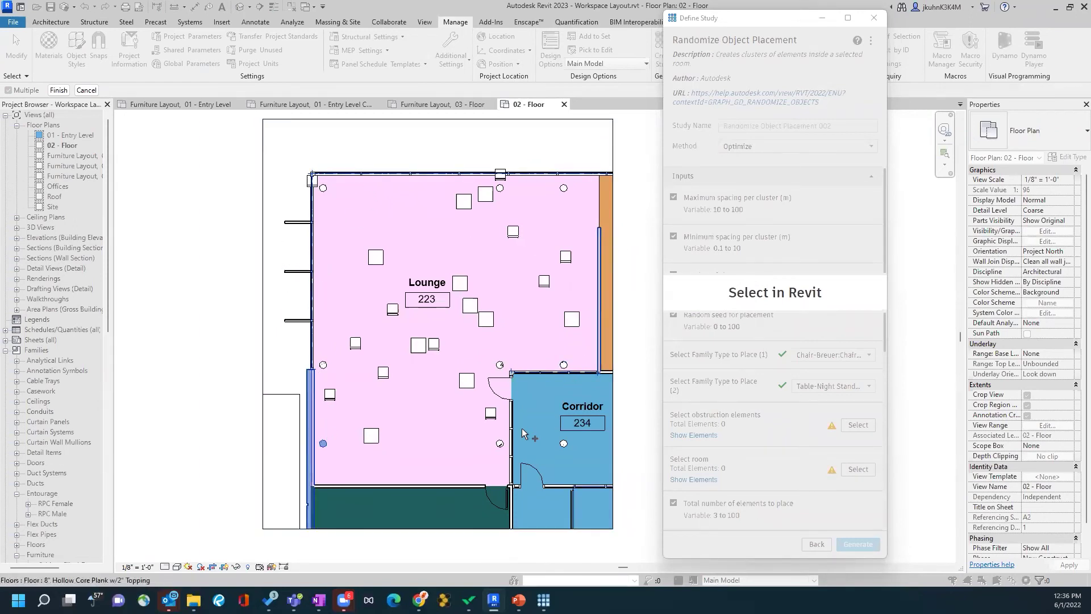
left_click(456, 486)
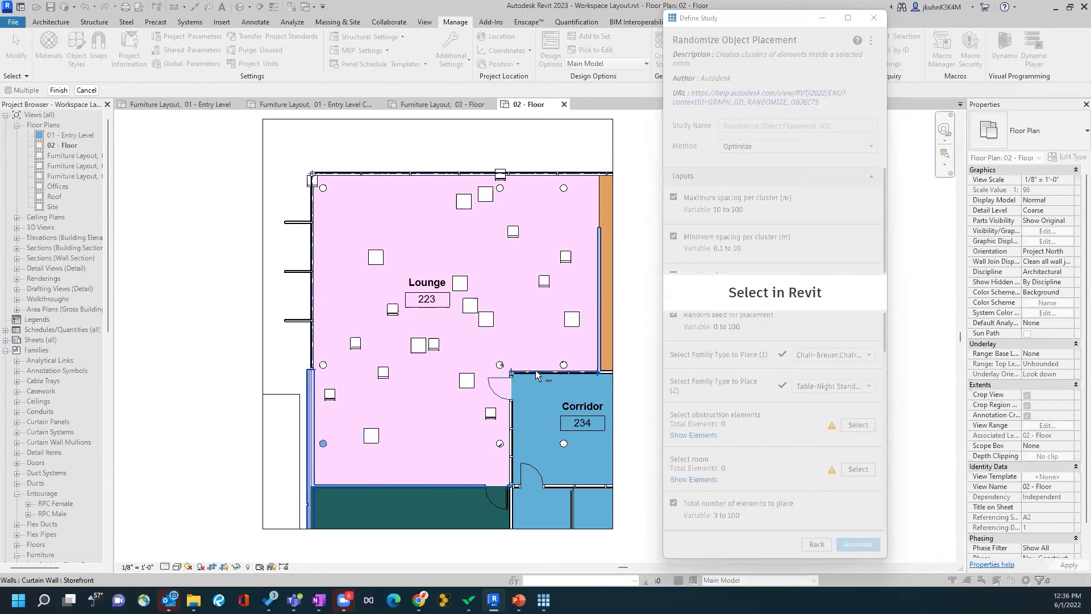
left_click(500, 443)
left_click(500, 364)
left_click(563, 365)
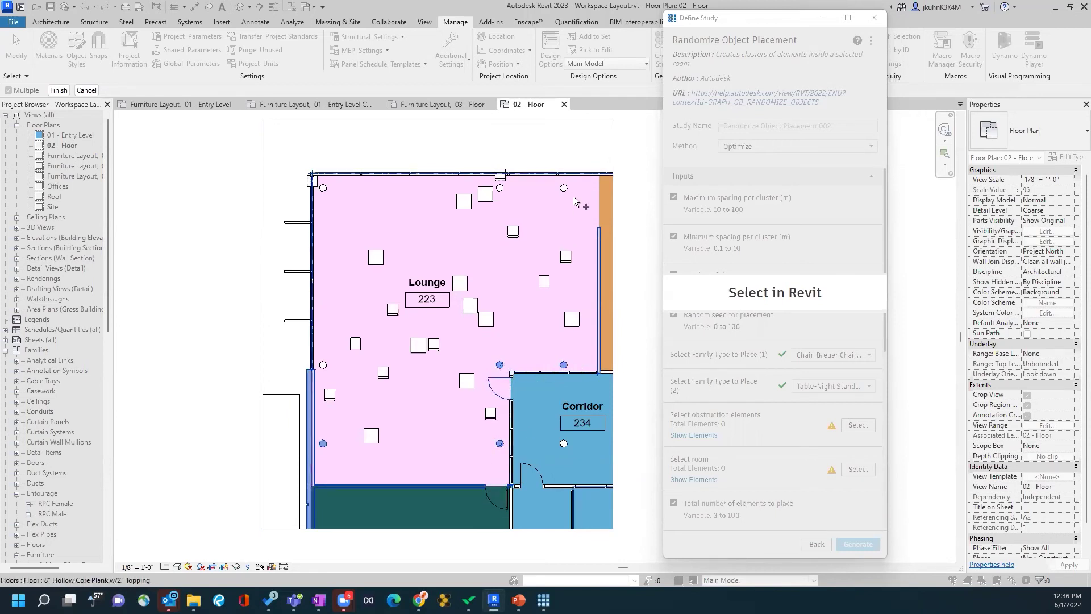
left_click(563, 187)
left_click(499, 187)
left_click(323, 188)
left_click(323, 365)
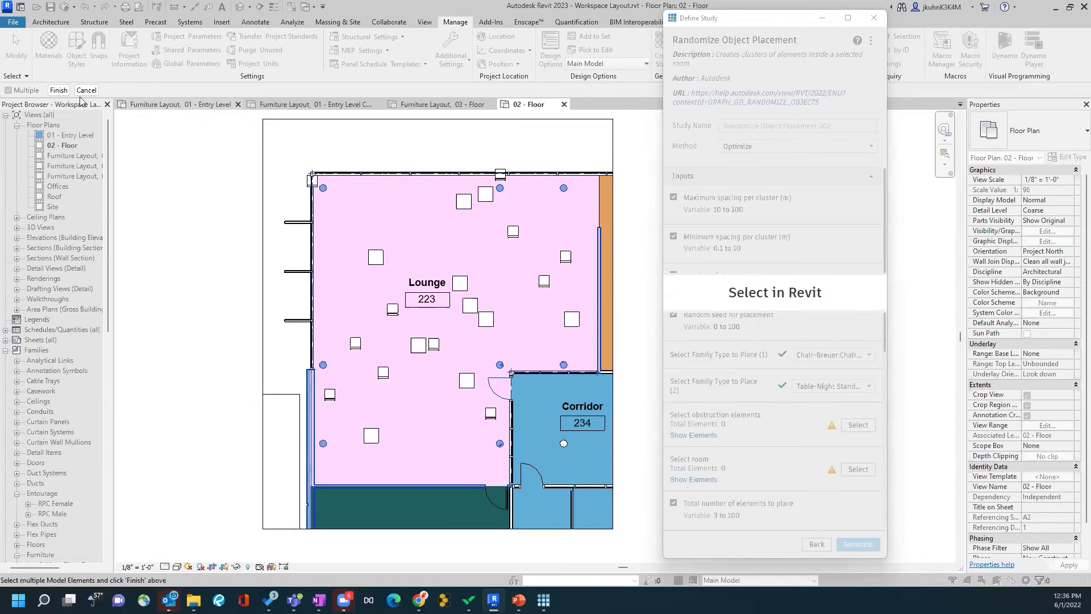
Finish the 16 obstruction elements and set the Lounge as the study room.
left_click(58, 90)
left_click(858, 469)
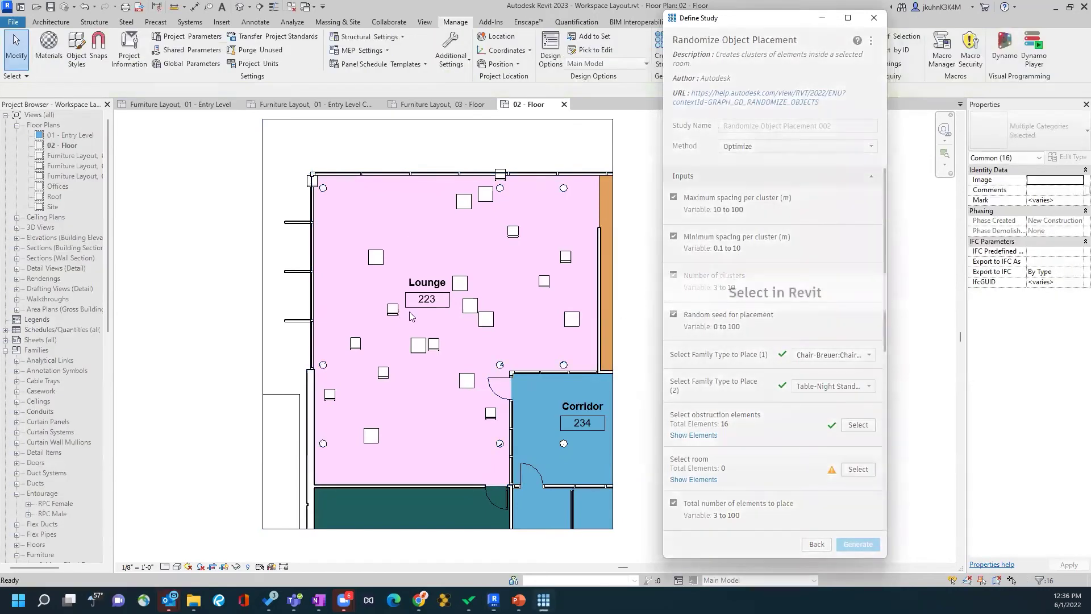
left_click(426, 285)
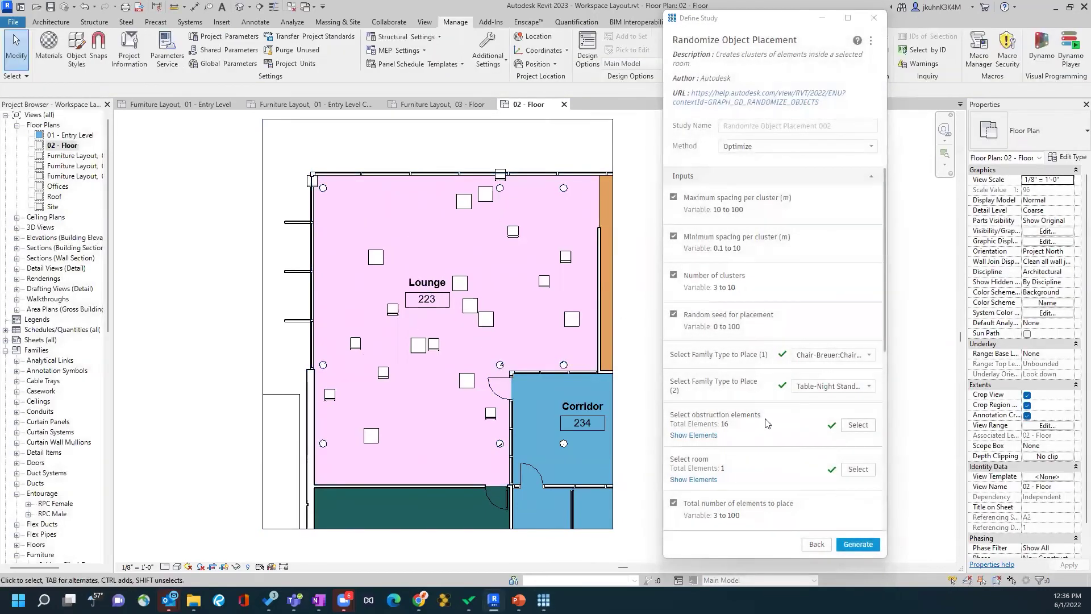
Constrain the number of elements to Min 5 and Max 20, then generate the study outcomes.
scroll(836, 495, "down", 3)
scroll(773, 398, "down", 2)
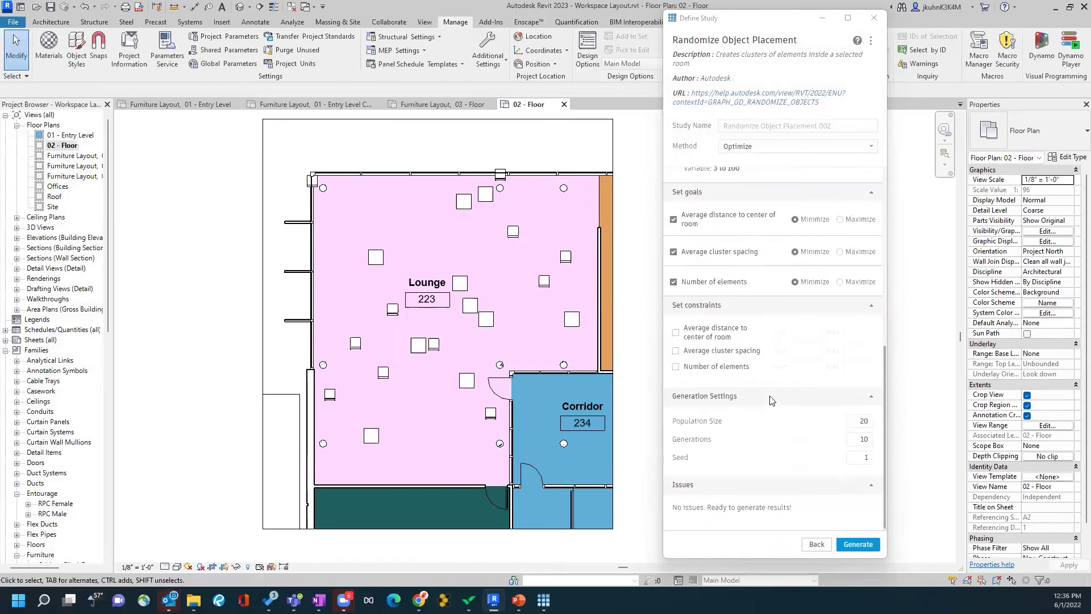
scroll(771, 401, "down", 1)
left_click(675, 367)
left_click(803, 369)
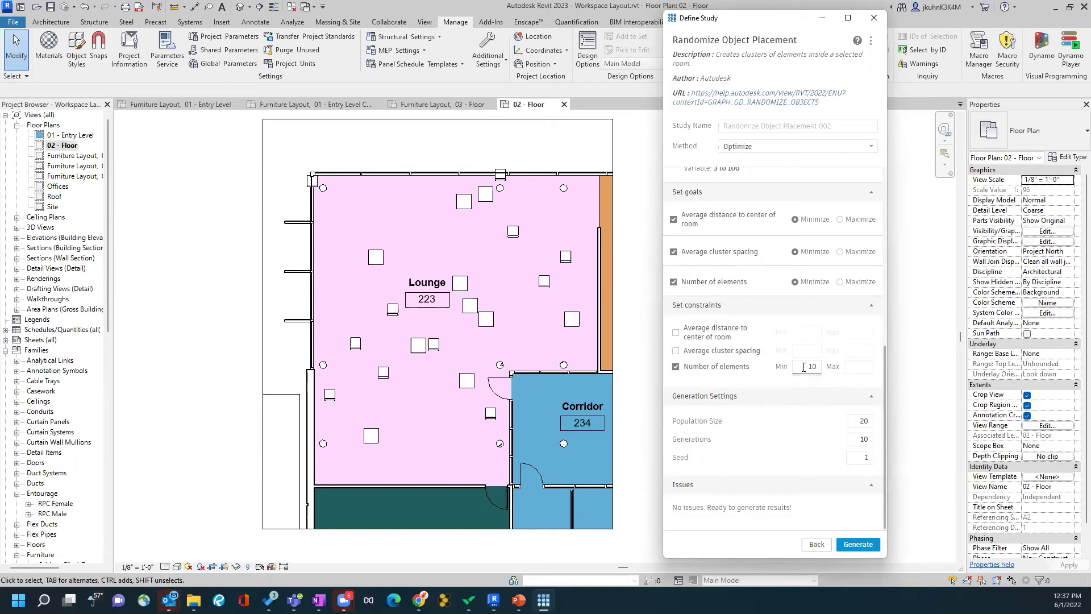
left_click(855, 365)
left_click(858, 544)
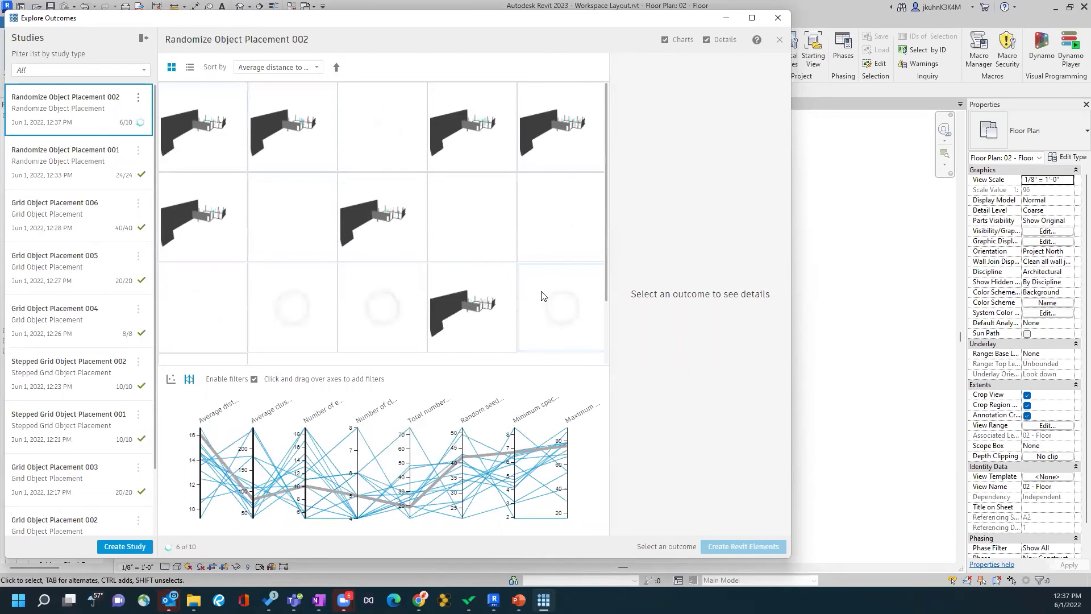
Compare outcomes, then create Revit elements from the first-row second outcome with 5 clusters and 22 elements.
left_click(291, 205)
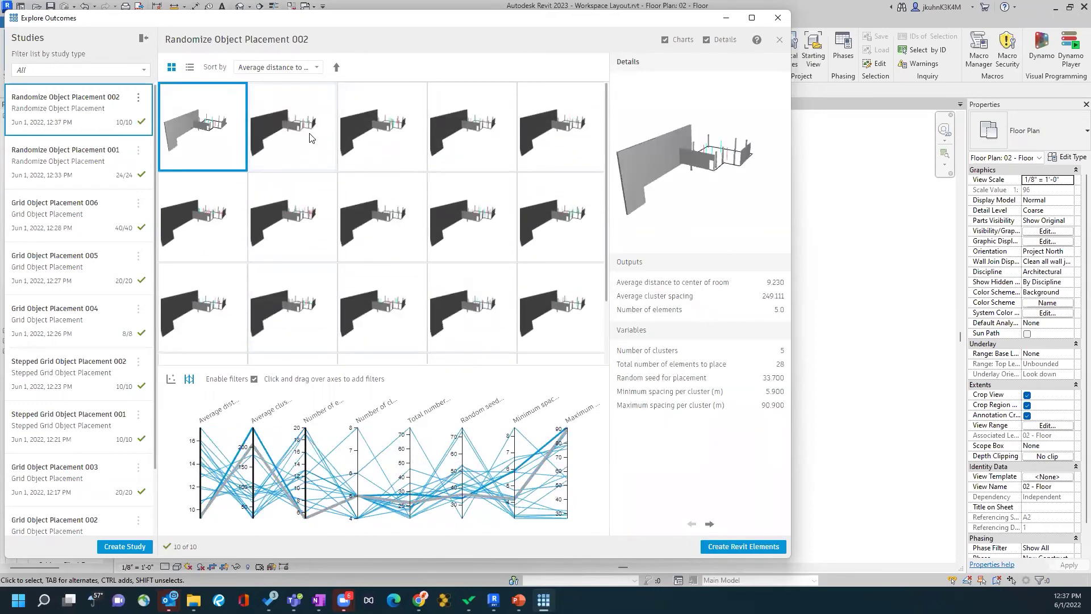
left_click(310, 138)
left_click(309, 201)
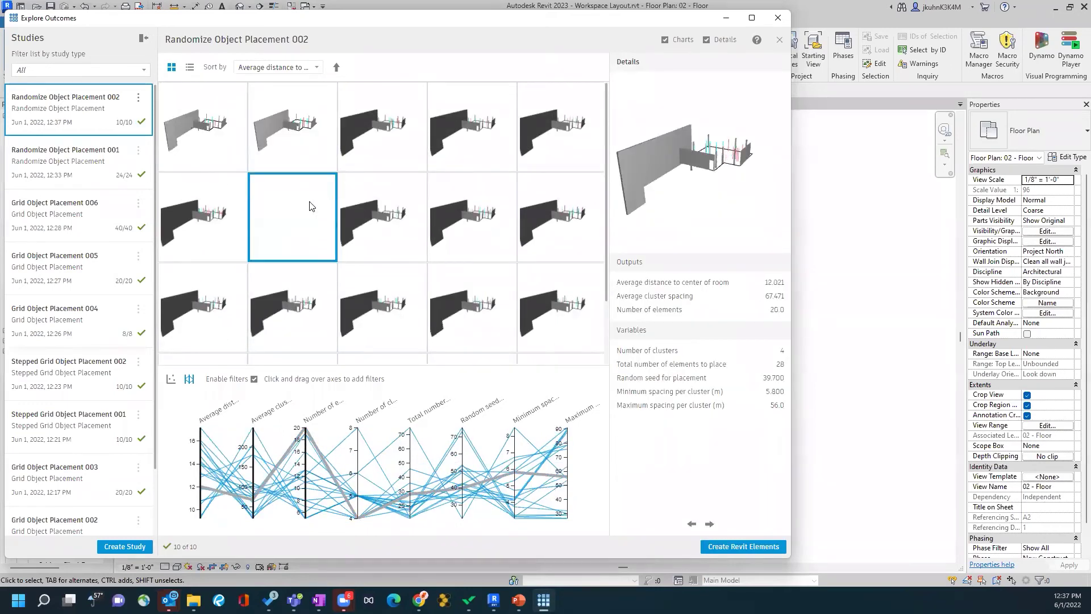
left_click(387, 216)
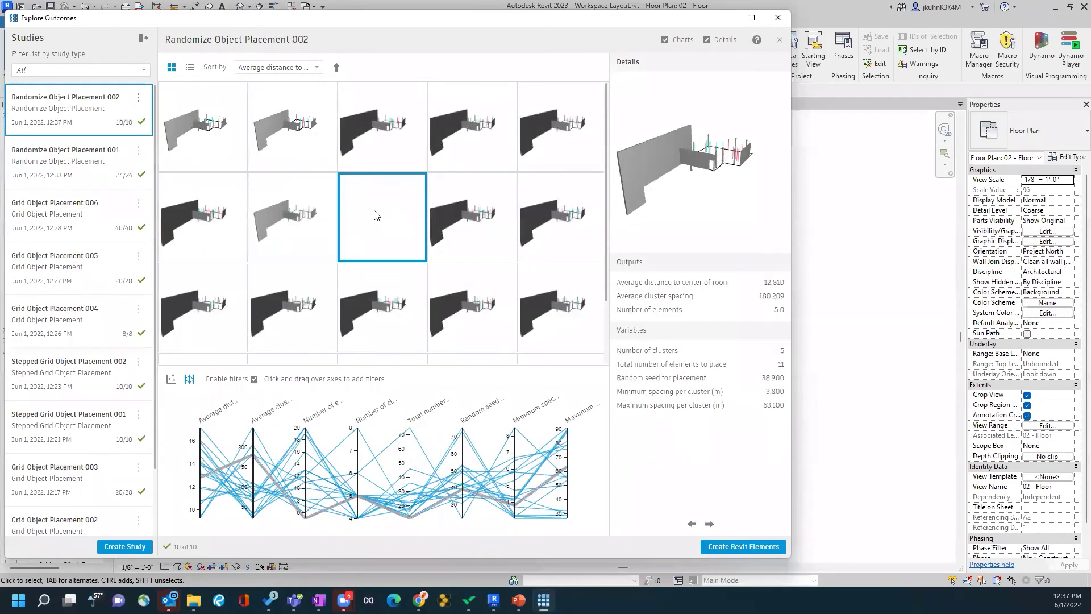
left_click(403, 115)
left_click(291, 119)
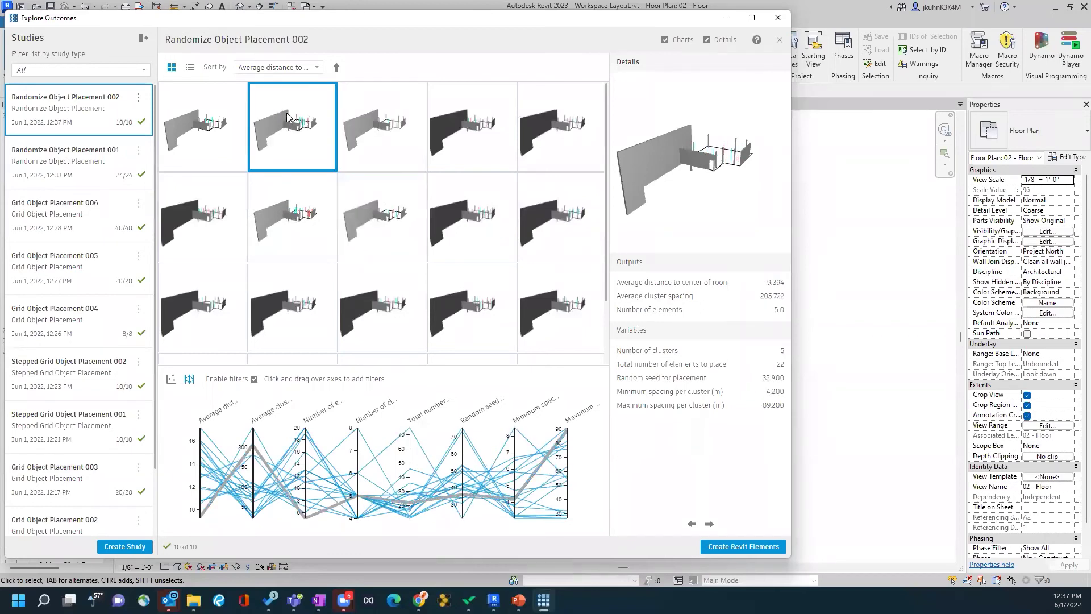
left_click(721, 547)
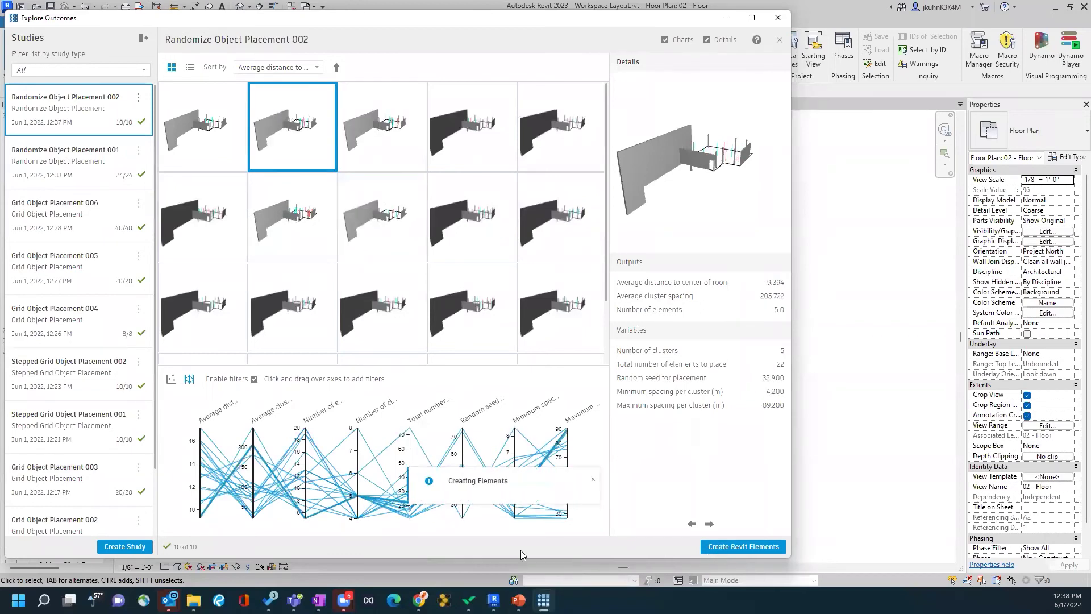
Undo the generated furniture to leave the Lounge empty, then restore the Explore Outcomes window.
left_click(849, 210)
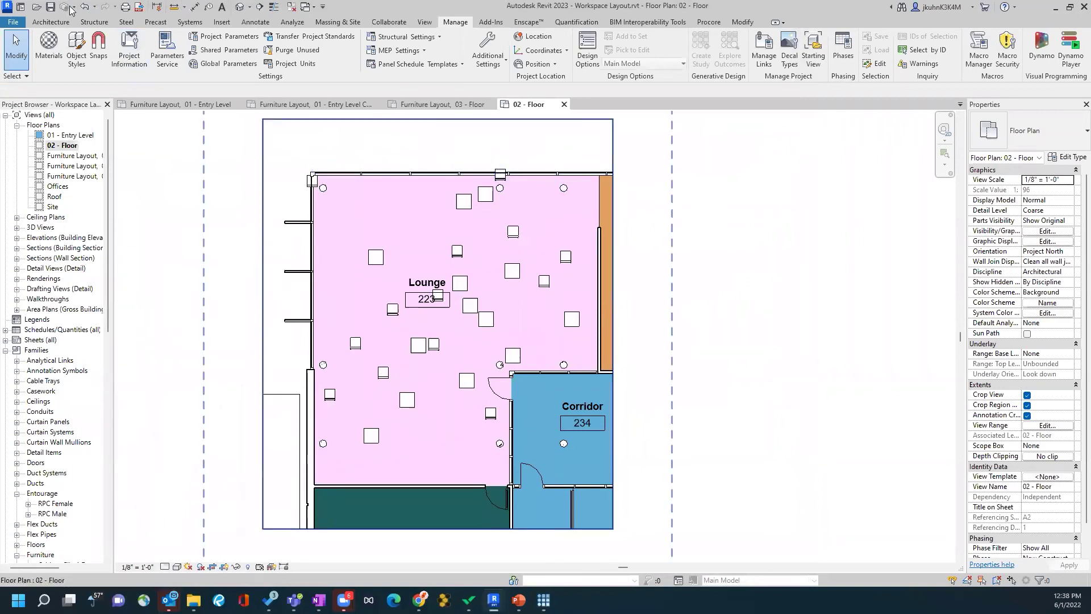
left_click(86, 6)
left_click(104, 7)
left_click(105, 7)
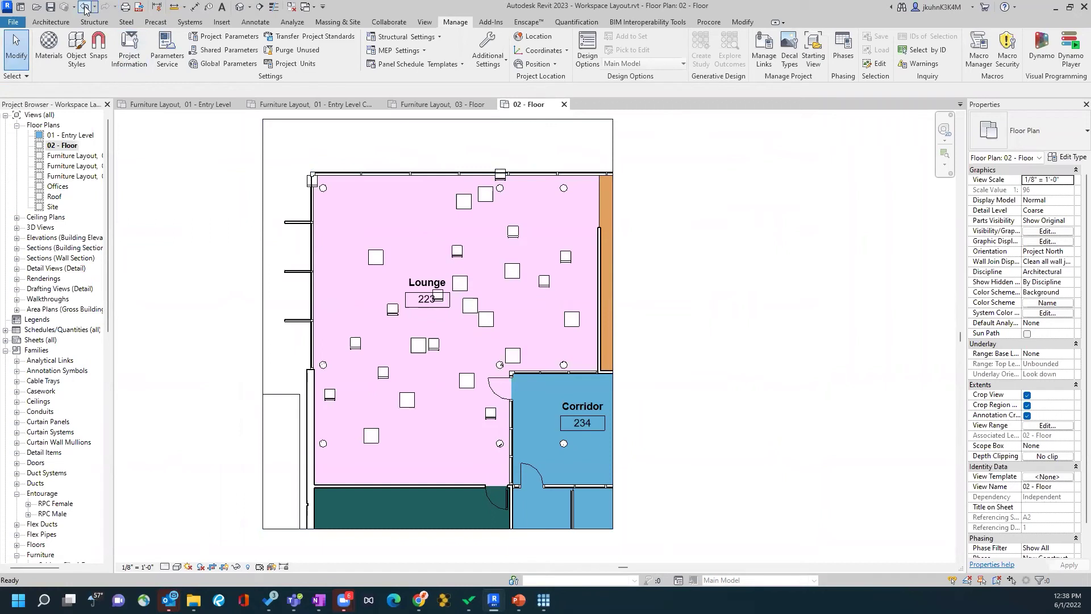
left_click(85, 7)
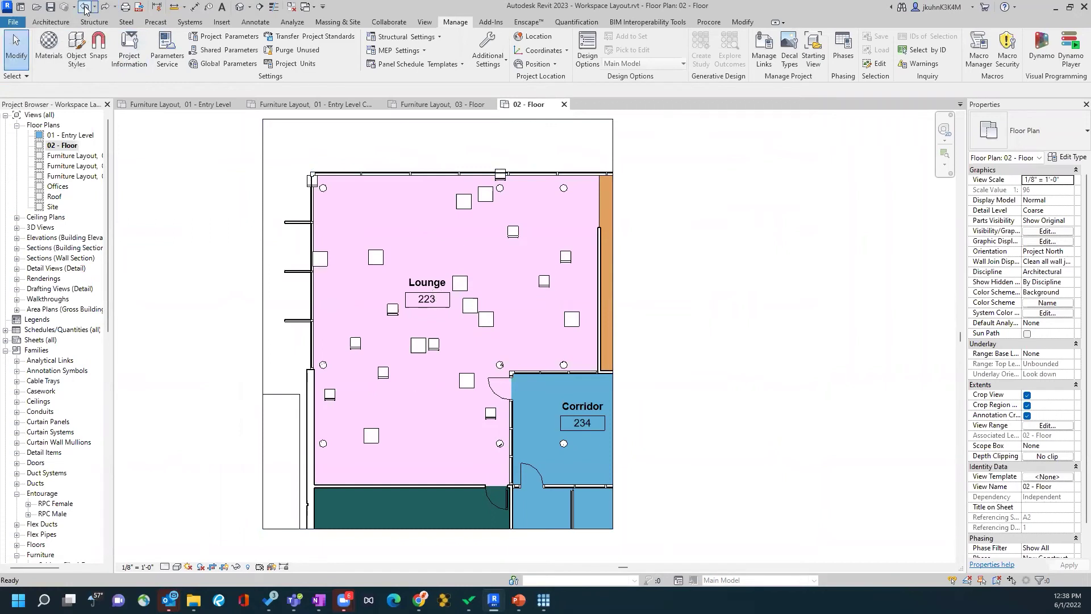
left_click(85, 7)
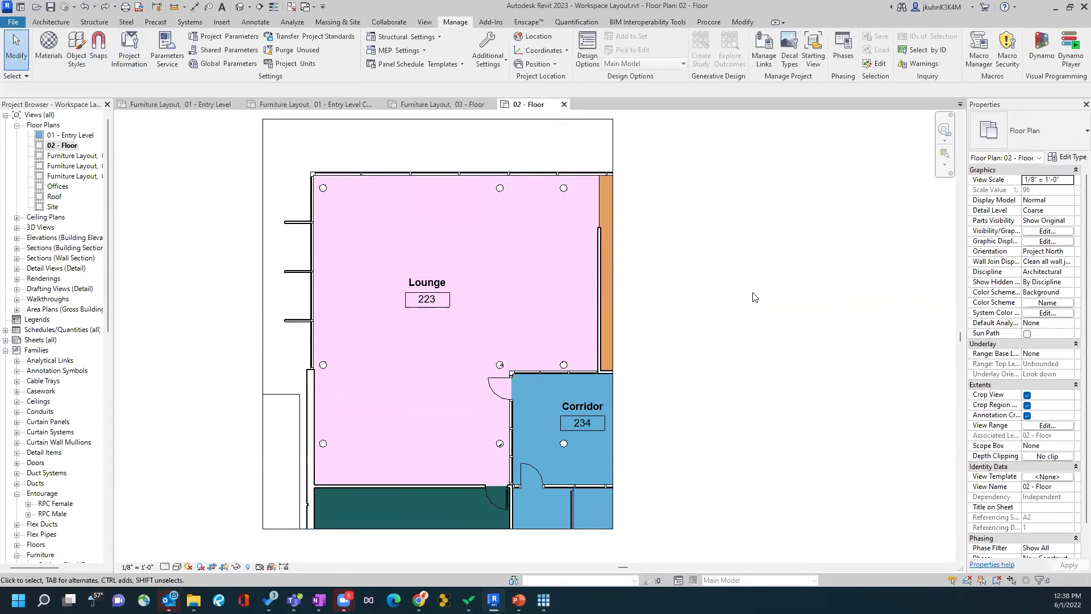
left_click(547, 600)
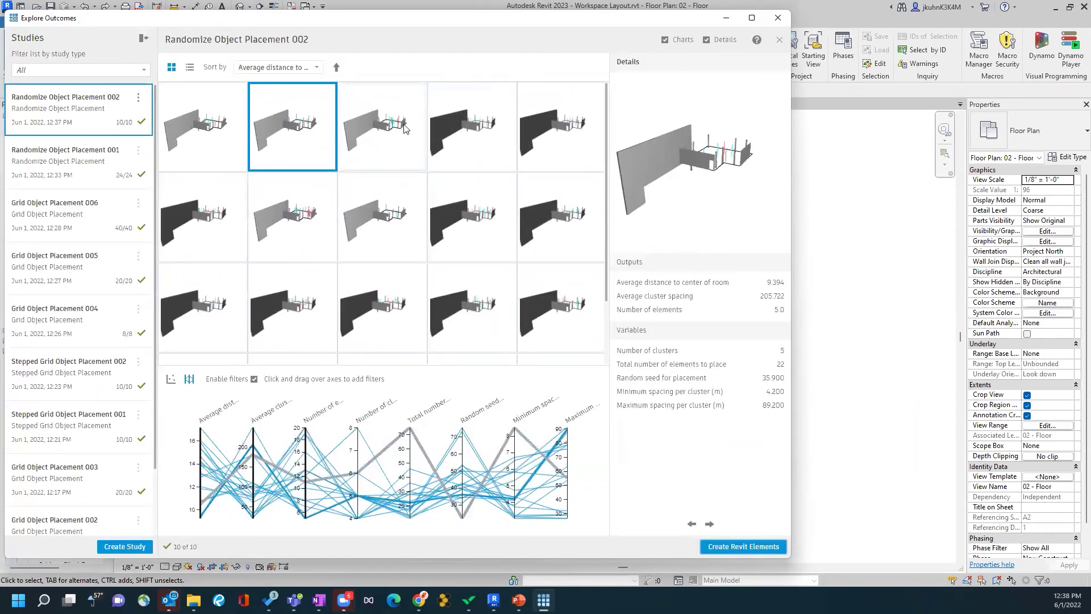
Browse Randomize Object Placement 001, 002 and Grid Object Placement 006, settling on Randomize Object Placement 002.
left_click(294, 135)
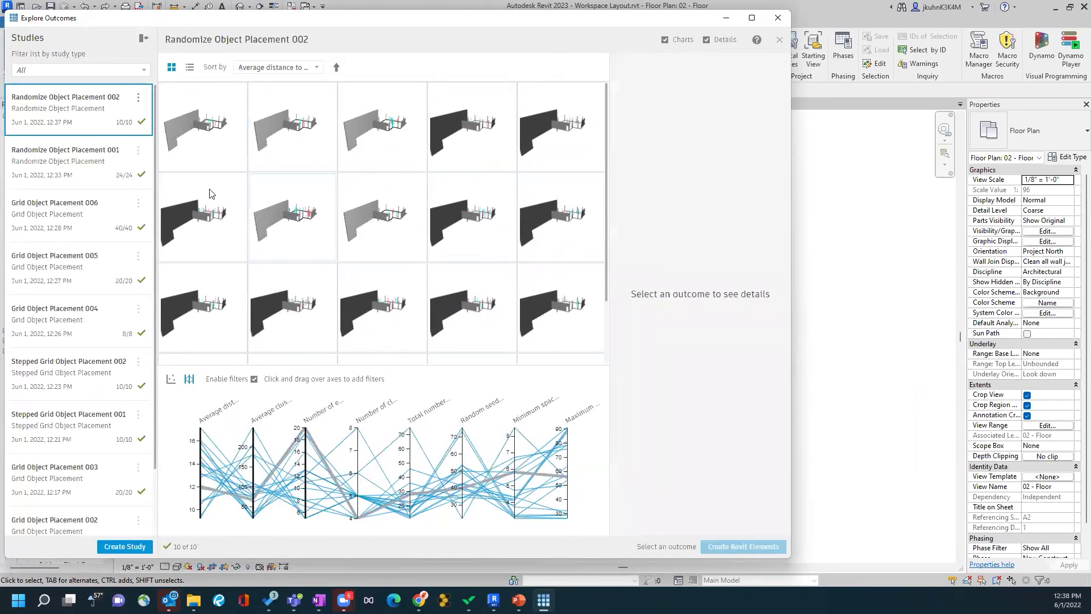
scroll(83, 111, "down", 3)
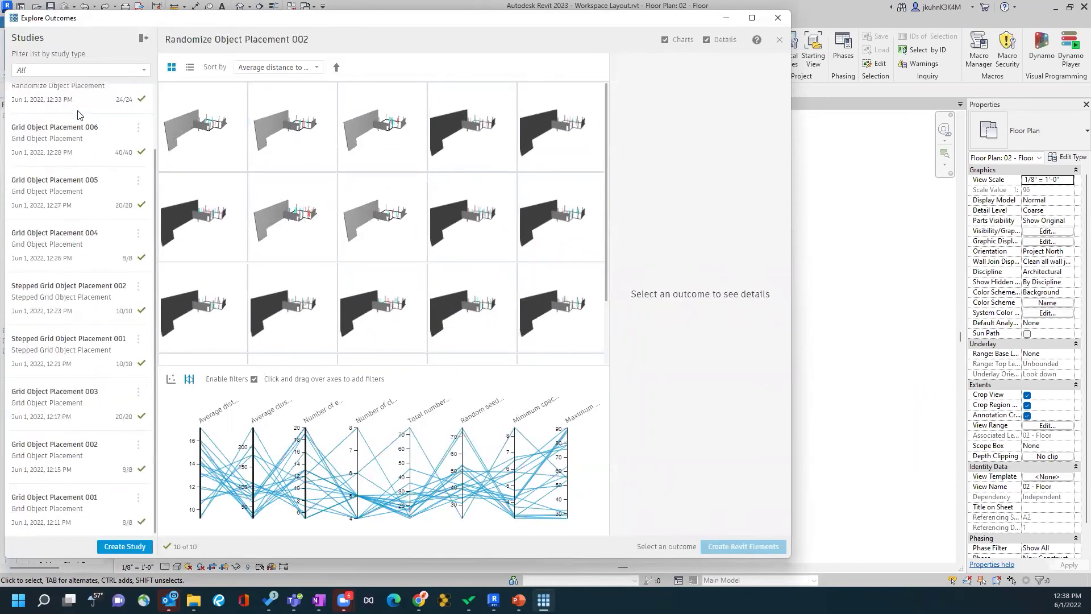
scroll(83, 407, "up", 3)
left_click(59, 159)
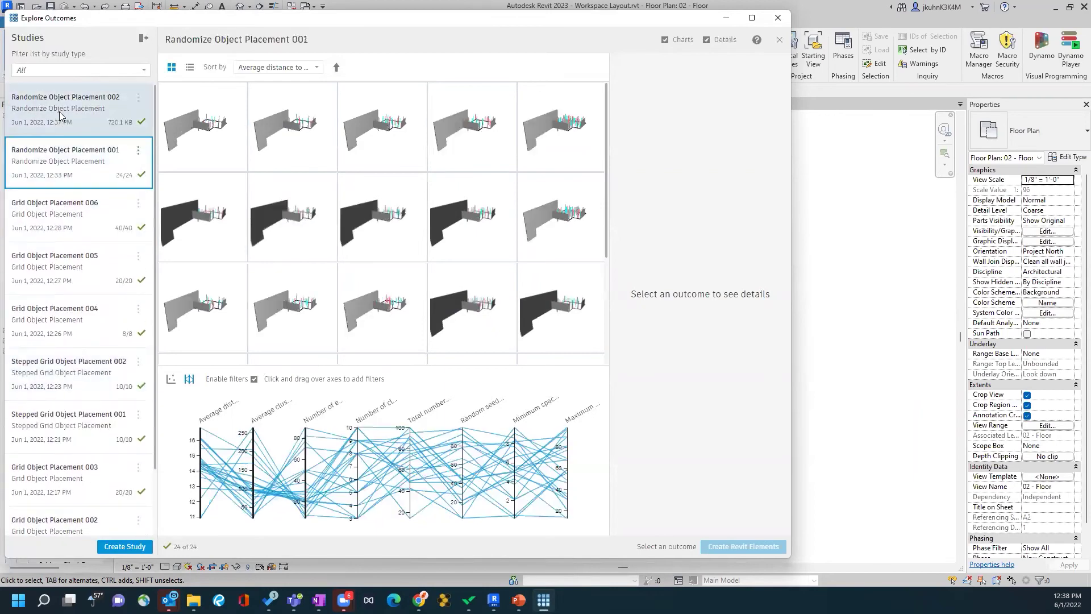
left_click(59, 117)
left_click(58, 155)
left_click(55, 115)
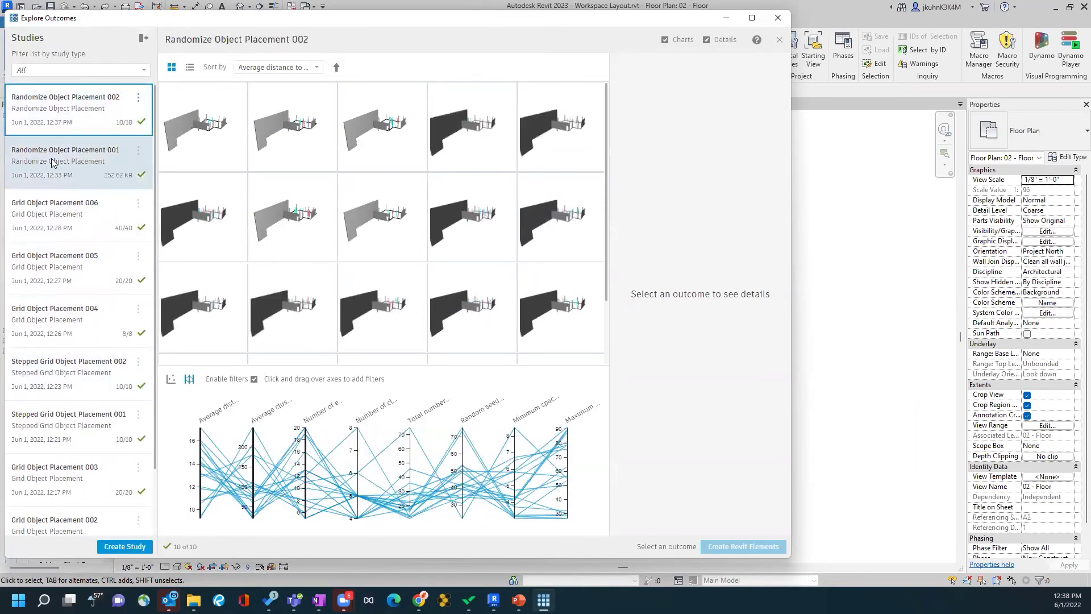
left_click(57, 205)
left_click(55, 117)
left_click(65, 159)
left_click(63, 116)
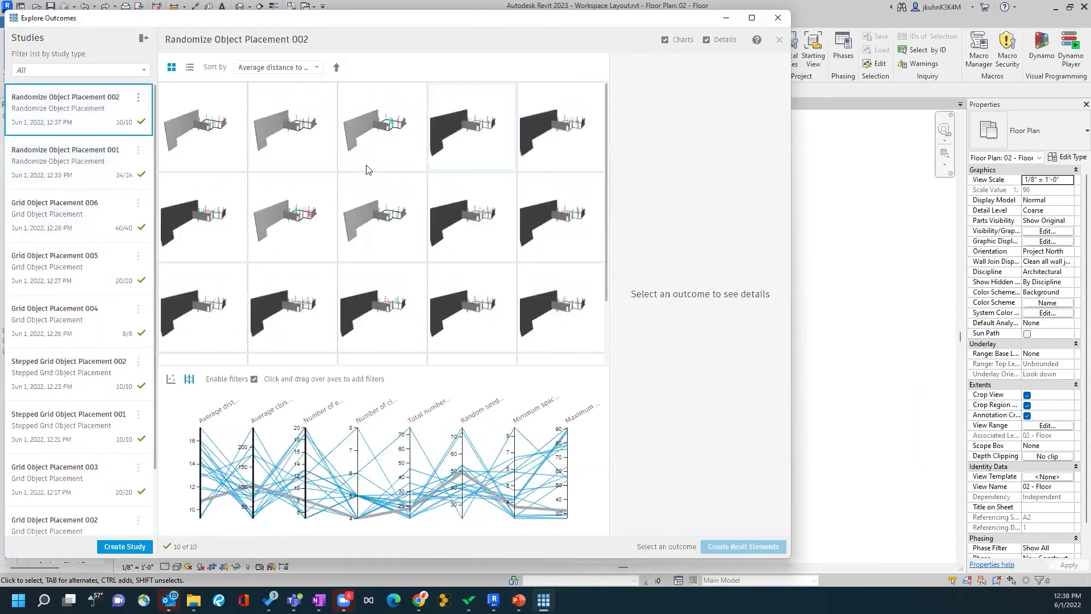
Create Revit elements from the first-row second outcome (5 clusters, 22 elements).
left_click(292, 193)
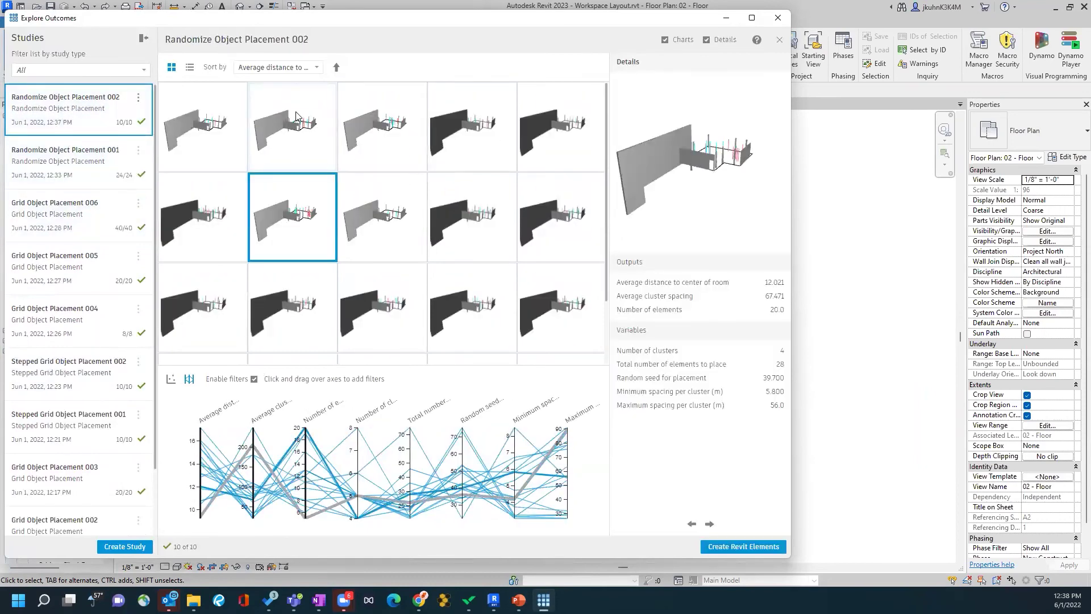
left_click(296, 116)
left_click(745, 547)
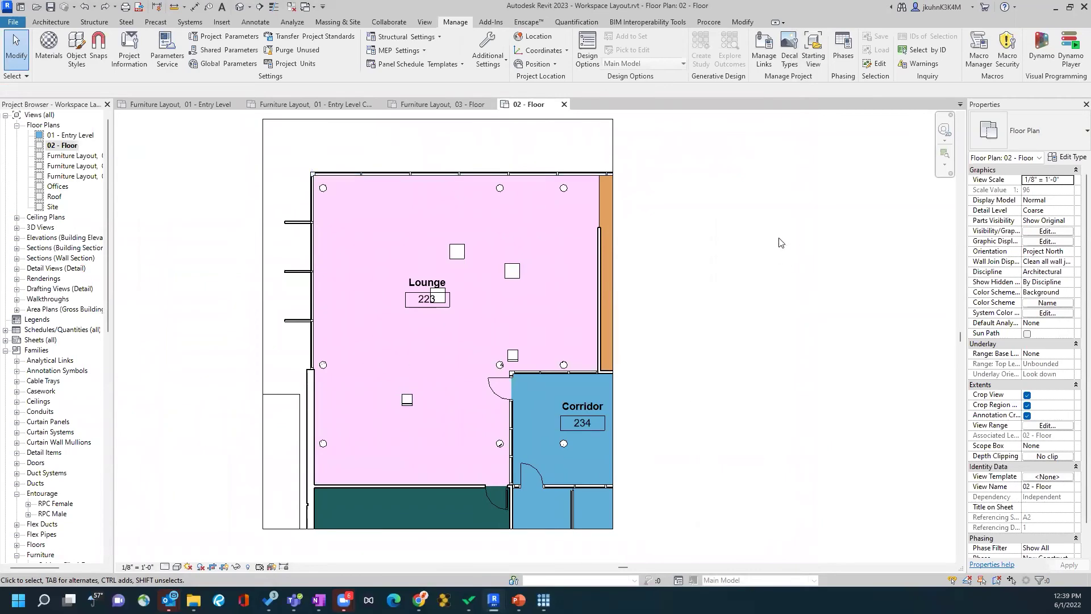
Drag the Lounge room tag down, clear of the placed furniture.
left_click(421, 287)
left_click_drag(421, 288, 457, 321)
left_click(805, 362)
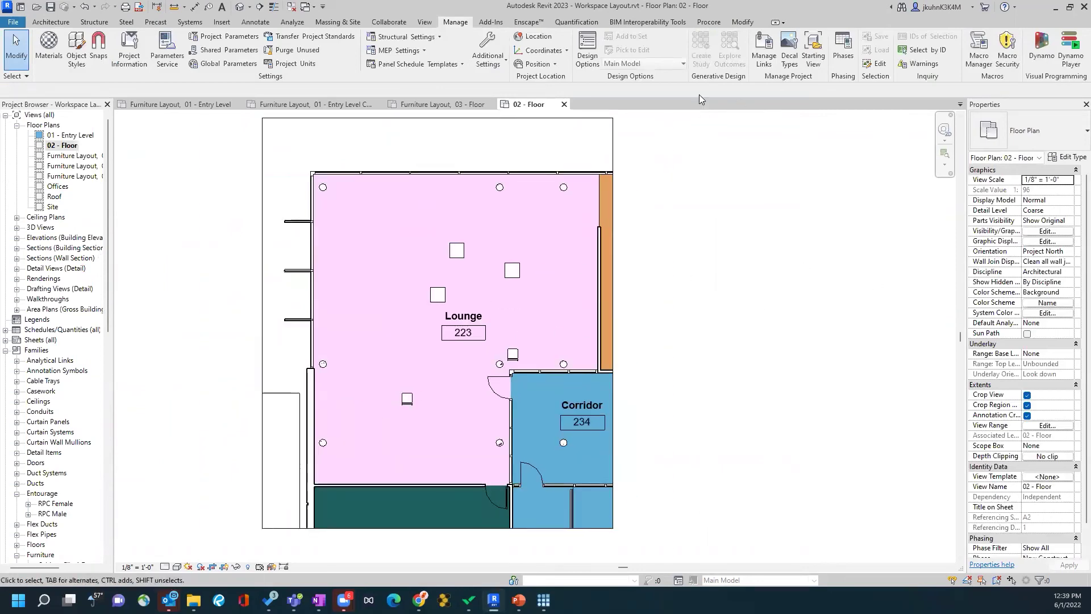
Send Explore Outcomes behind the floor plan and advance the presentation to the Thank You slide.
left_click(544, 600)
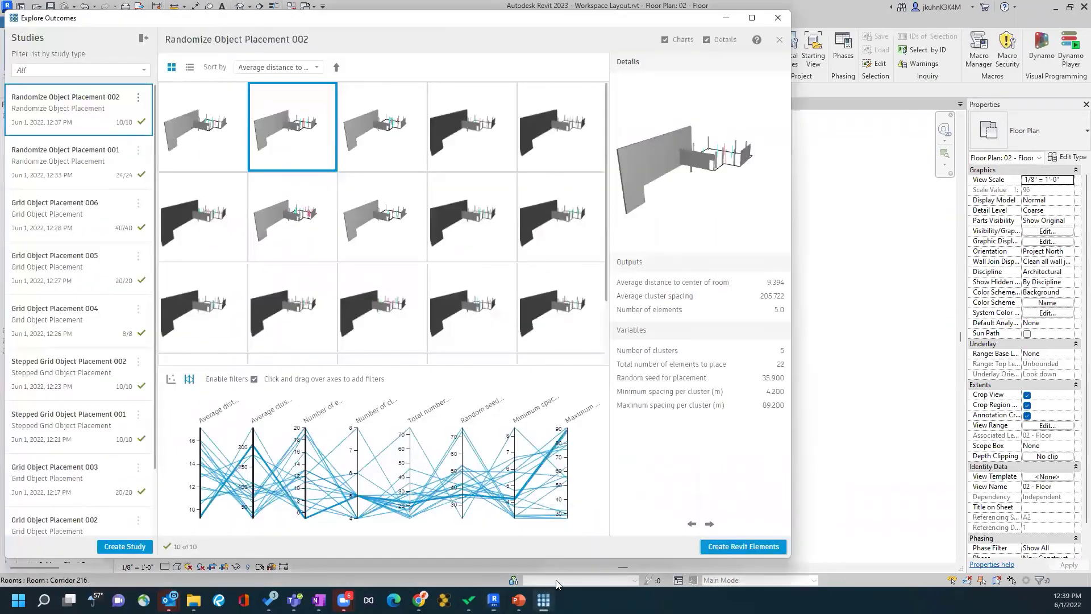
left_click(856, 294)
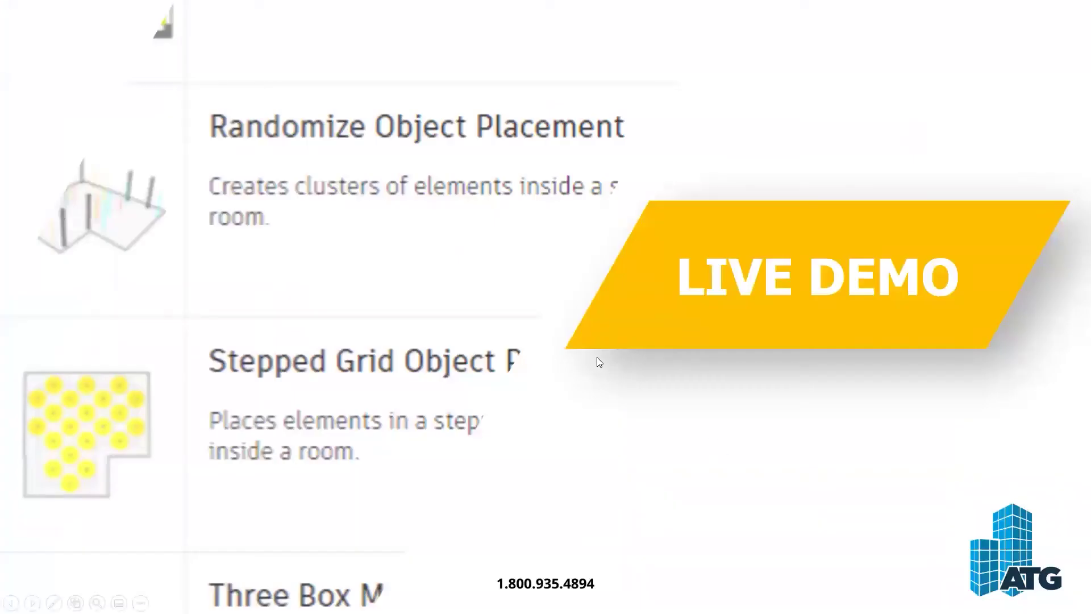
left_click(596, 362)
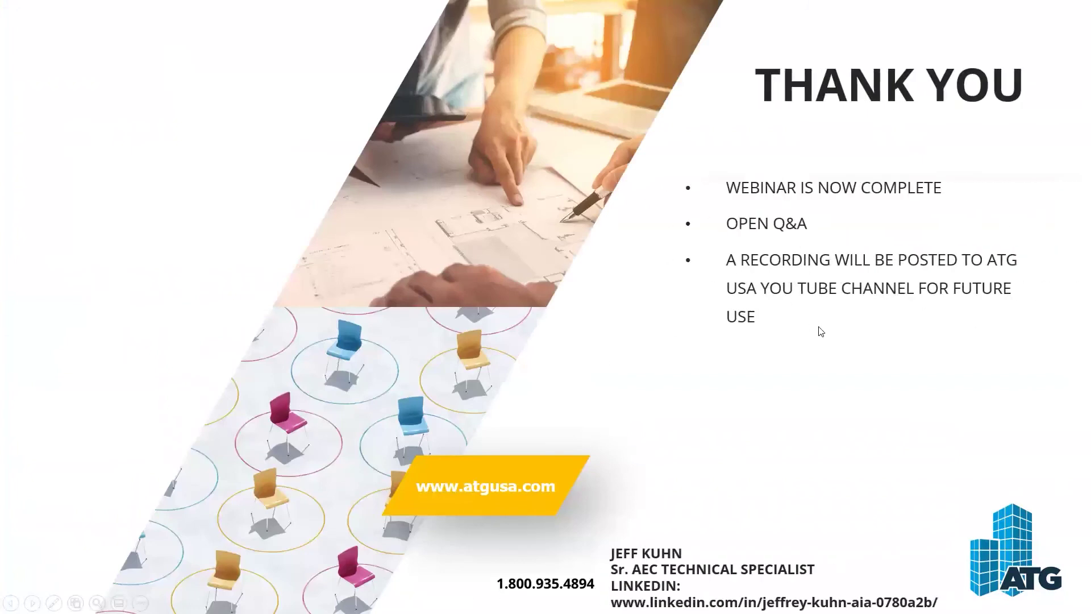